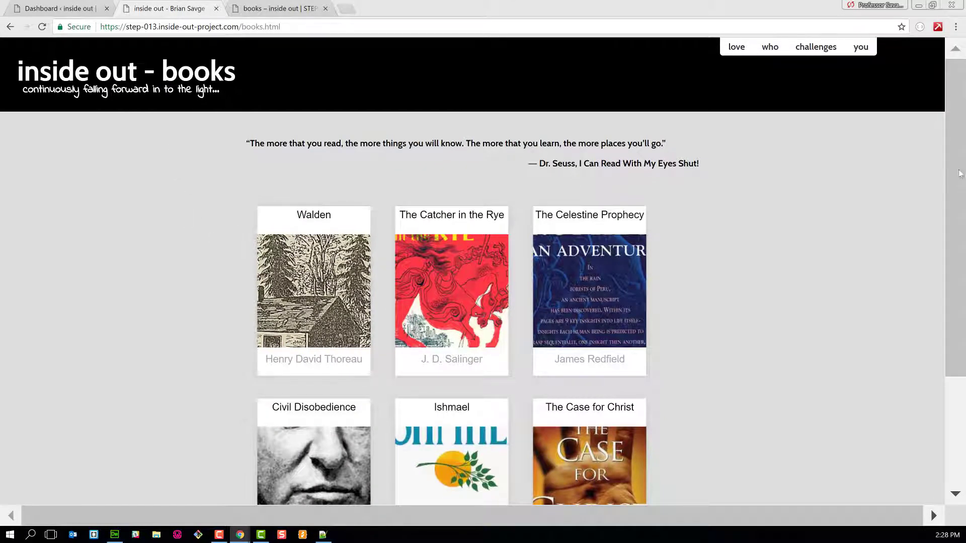
# Look through the static books page of the STEP-013 site and its web address
pyautogui.scroll(-4, 957, 165)
pyautogui.scroll(4, 956, 165)
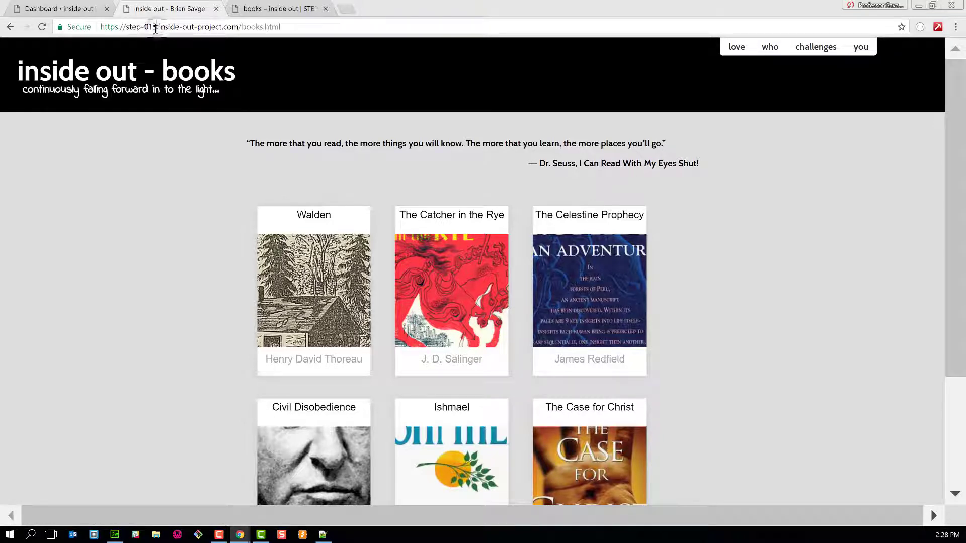
pyautogui.moveTo(153, 28); pyautogui.dragTo(158, 28)
pyautogui.click(195, 28)
# Examine the book cover grid on the STEP-014 WordPress books page, including the flip-side descriptions of individual books
pyautogui.click(268, 9)
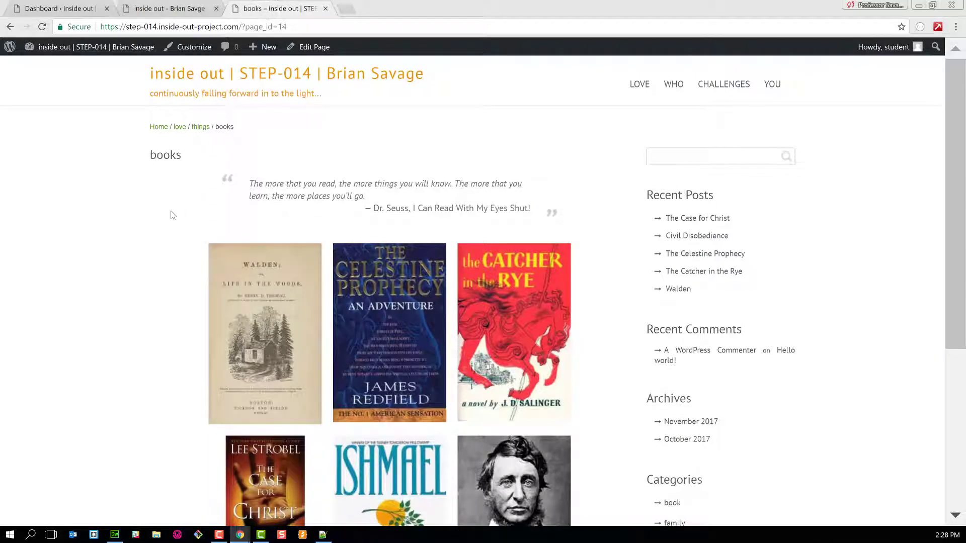
pyautogui.scroll(-2, 171, 211)
pyautogui.moveTo(246, 230)
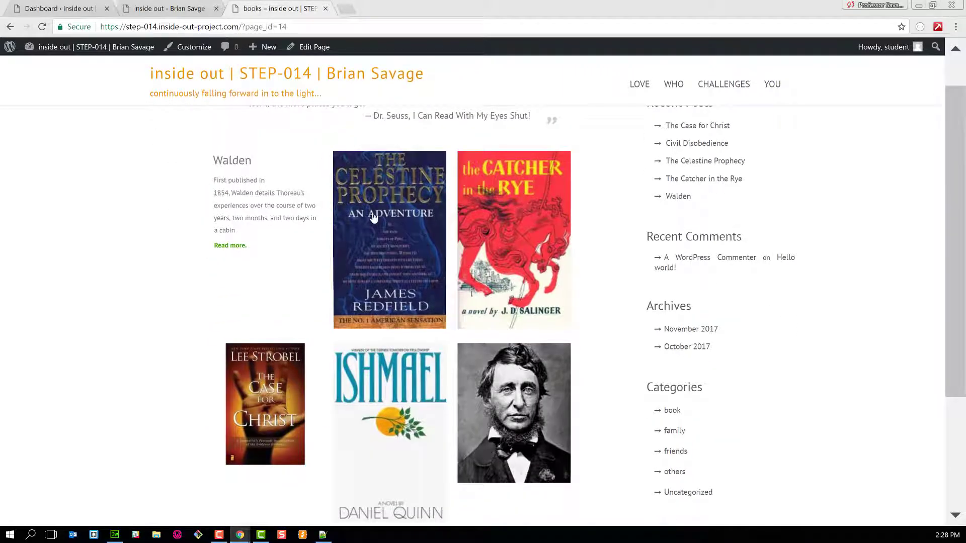
pyautogui.moveTo(494, 201)
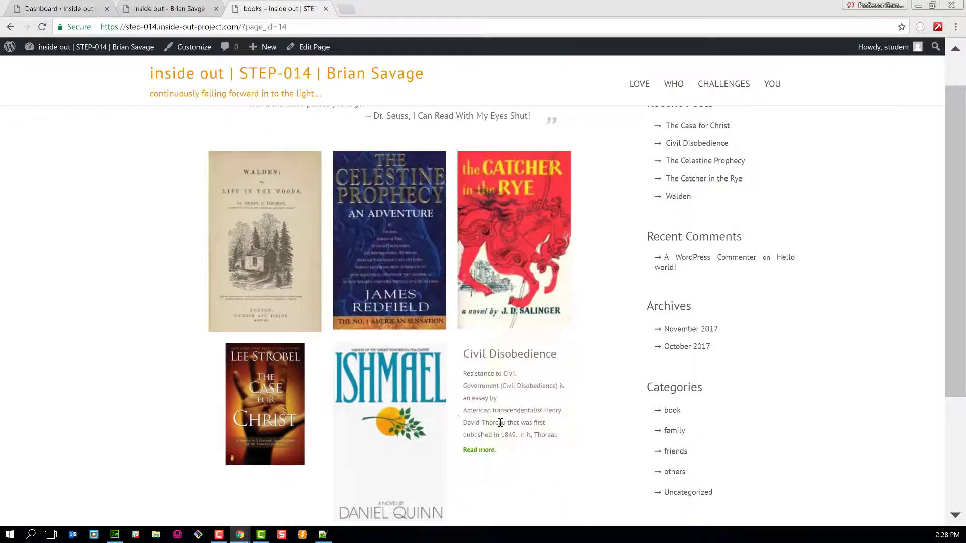
pyautogui.moveTo(275, 419)
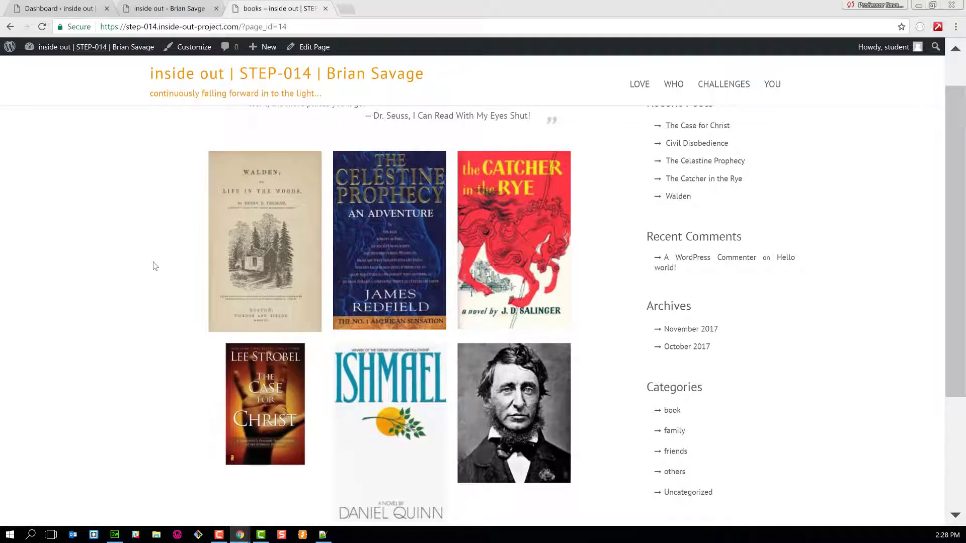
# Compare the STEP-010 dashboard with both books pages, and open the Walden post from the STEP-014 grid and return
pyautogui.click(62, 11)
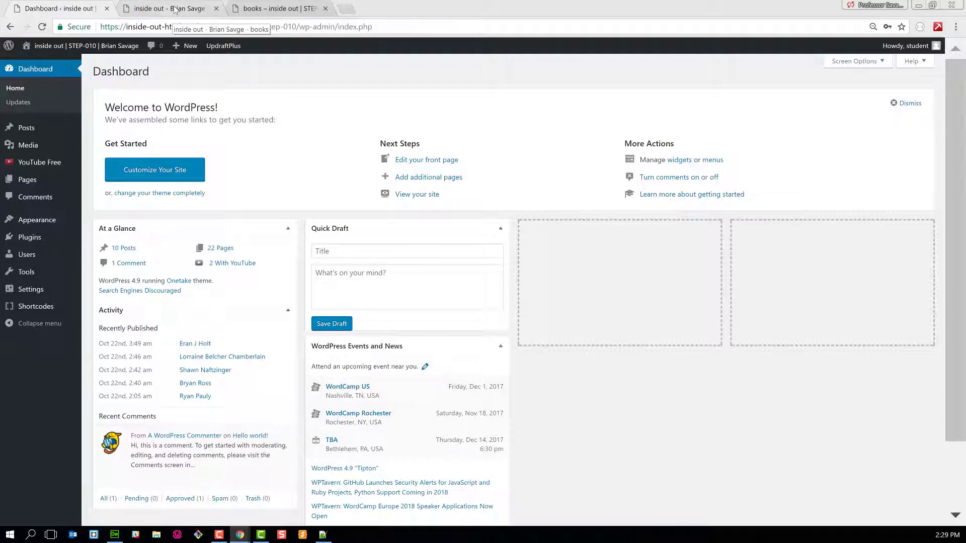
pyautogui.click(174, 10)
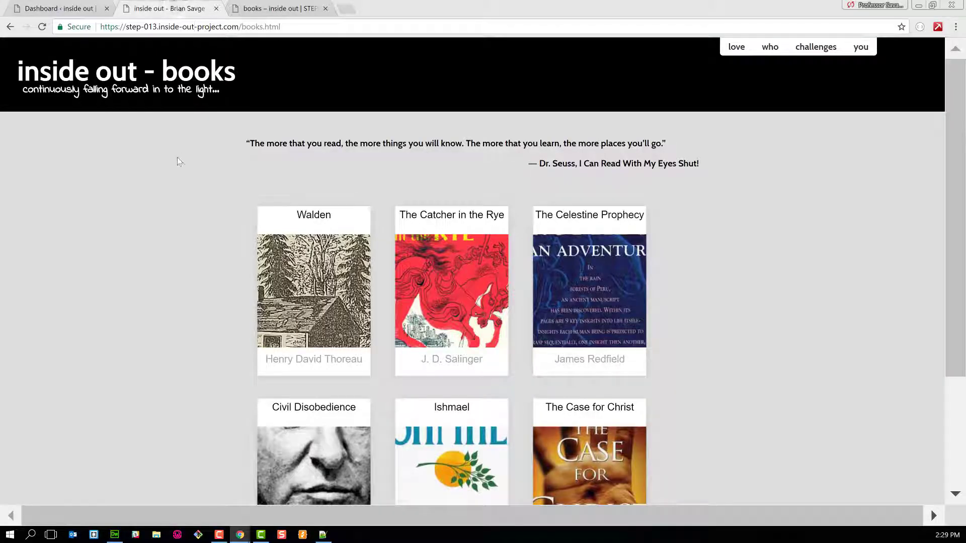
pyautogui.click(271, 11)
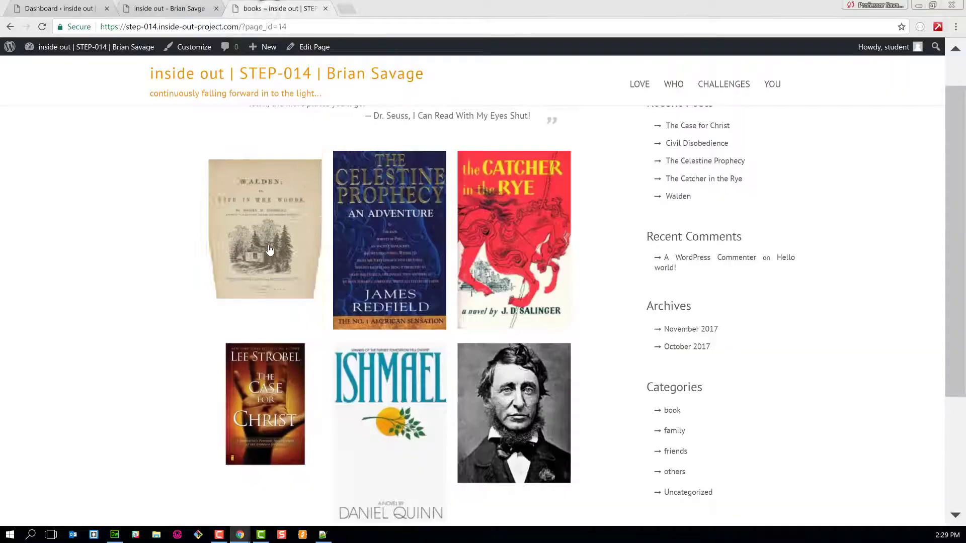
pyautogui.moveTo(267, 247)
pyautogui.click(230, 246)
pyautogui.hotkey('alt', 'Left')
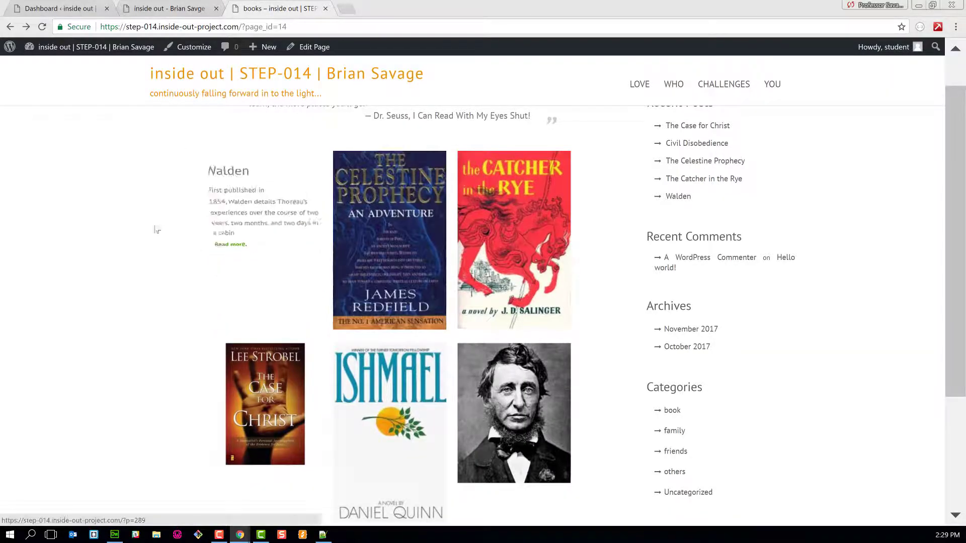
# Set up a one-time UpdraftPlus backup of the STEP-010 site with the label "STEP-010 to STEP-014"
pyautogui.click(76, 9)
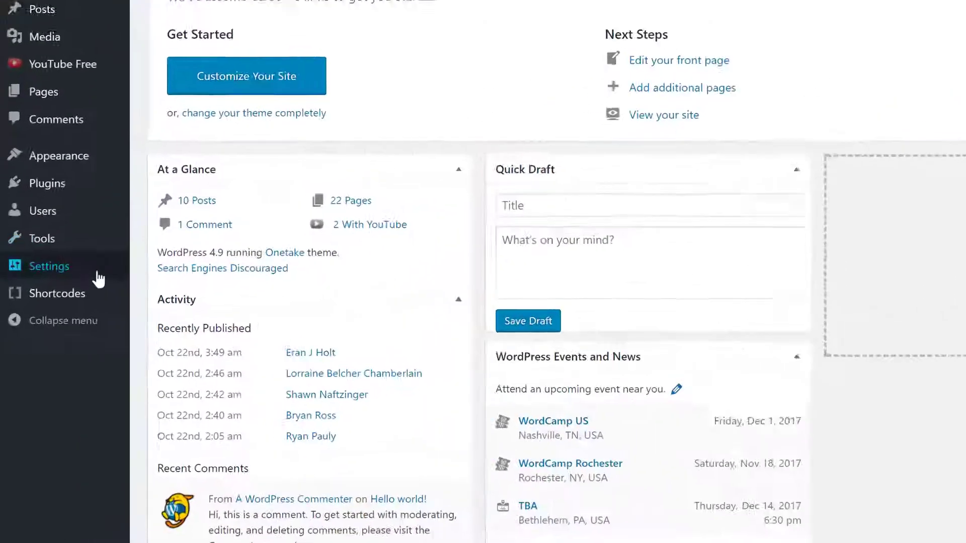
pyautogui.moveTo(65, 292)
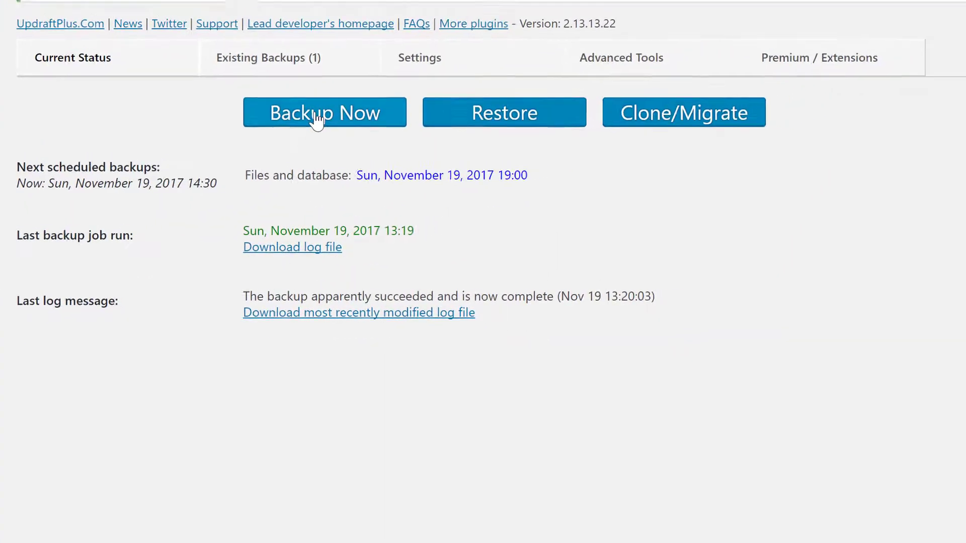
pyautogui.click(302, 123)
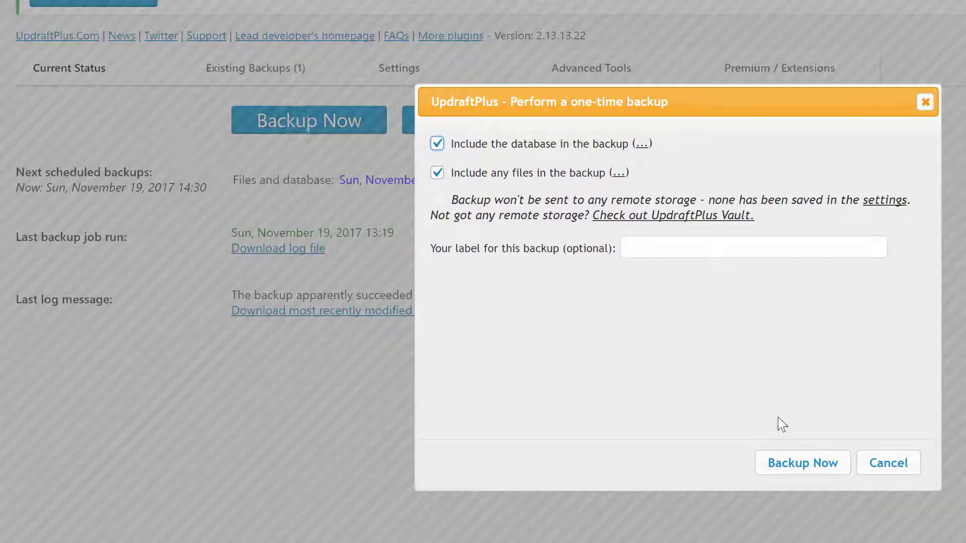
pyautogui.click(679, 255)
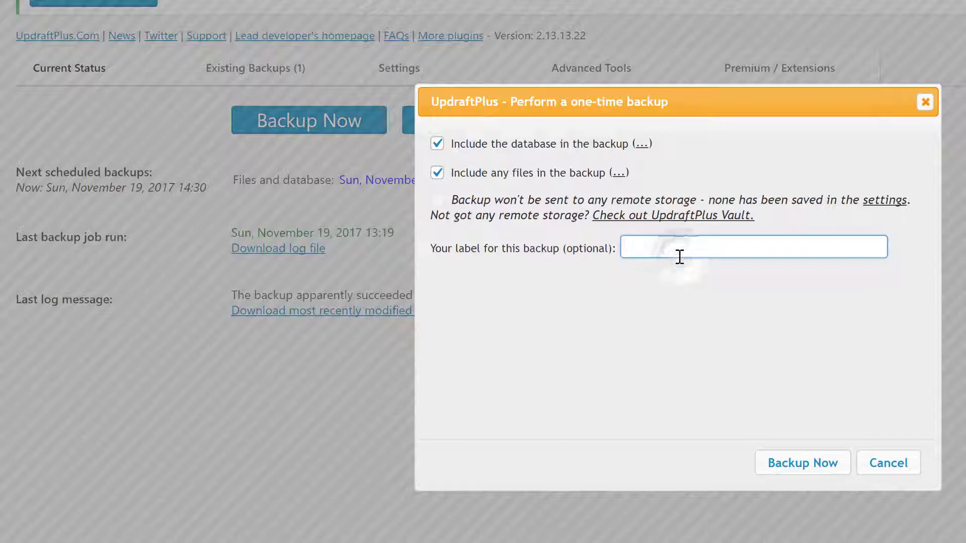
pyautogui.write('S')
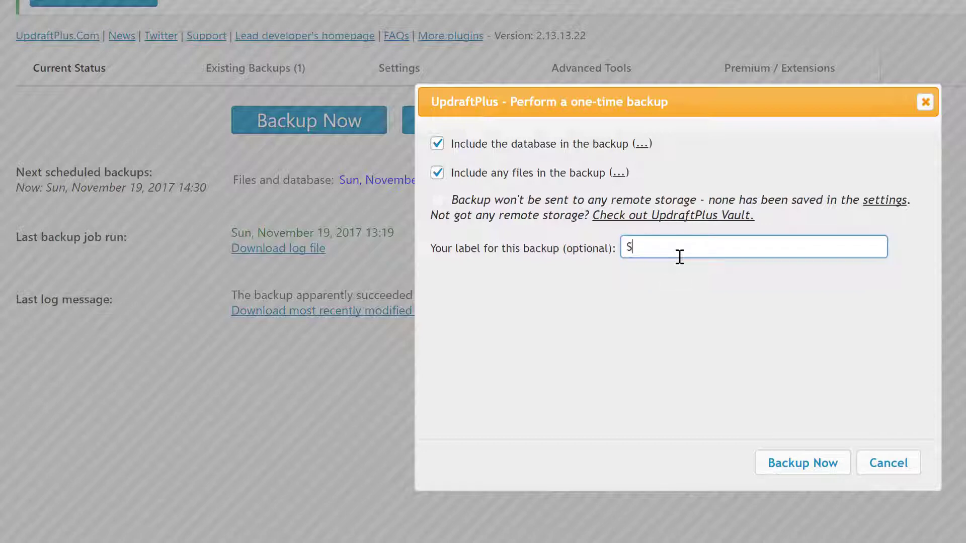
pyautogui.write('TEP-010 to STEP-01')
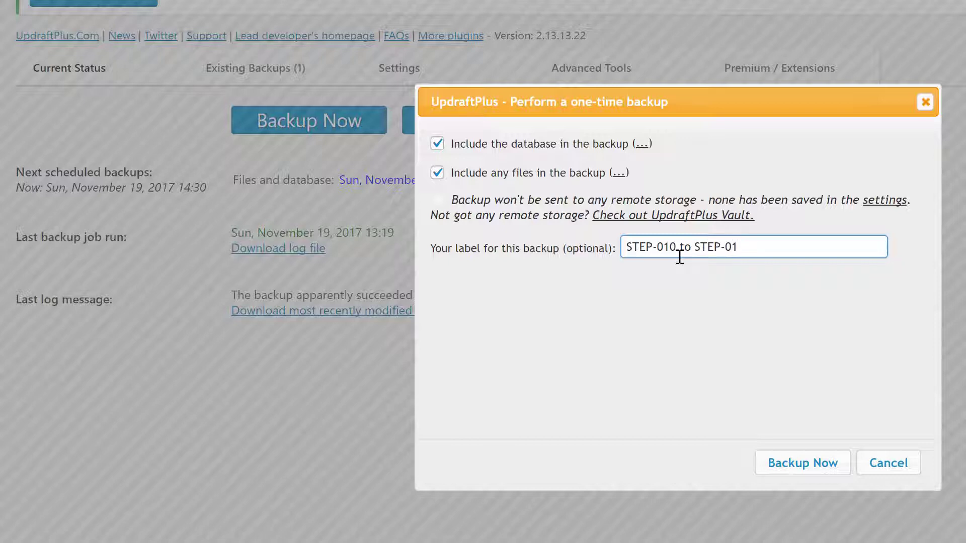
pyautogui.write('4')
# Include plugins, themes, uploads, WordPress core and other wp-content directories in the one-time backup, and run it
pyautogui.click(801, 466)
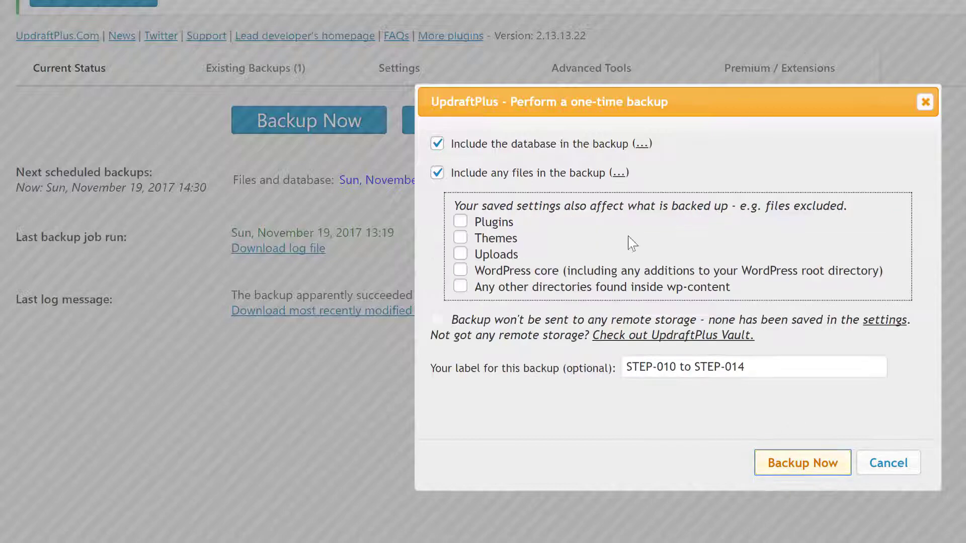
pyautogui.click(460, 221)
pyautogui.click(461, 238)
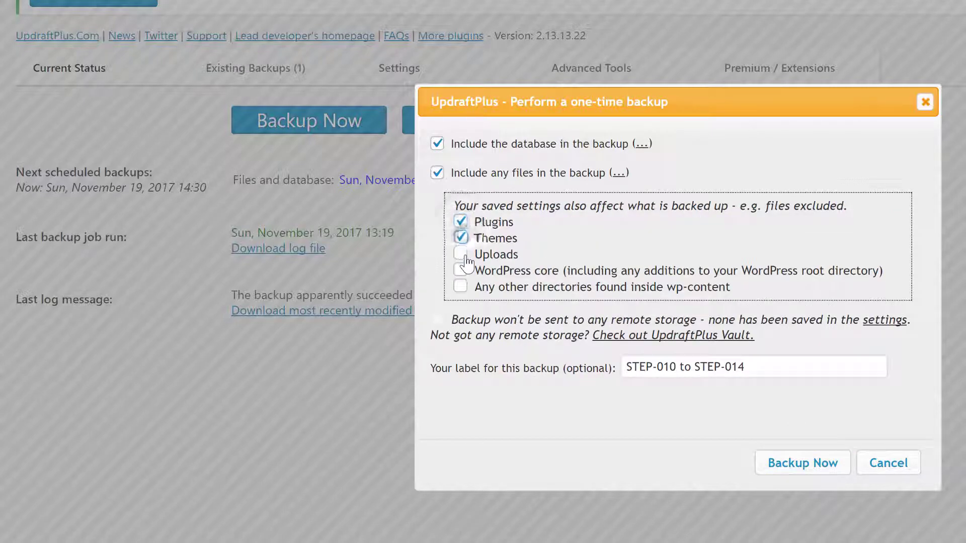
pyautogui.click(461, 254)
pyautogui.click(460, 270)
pyautogui.click(461, 287)
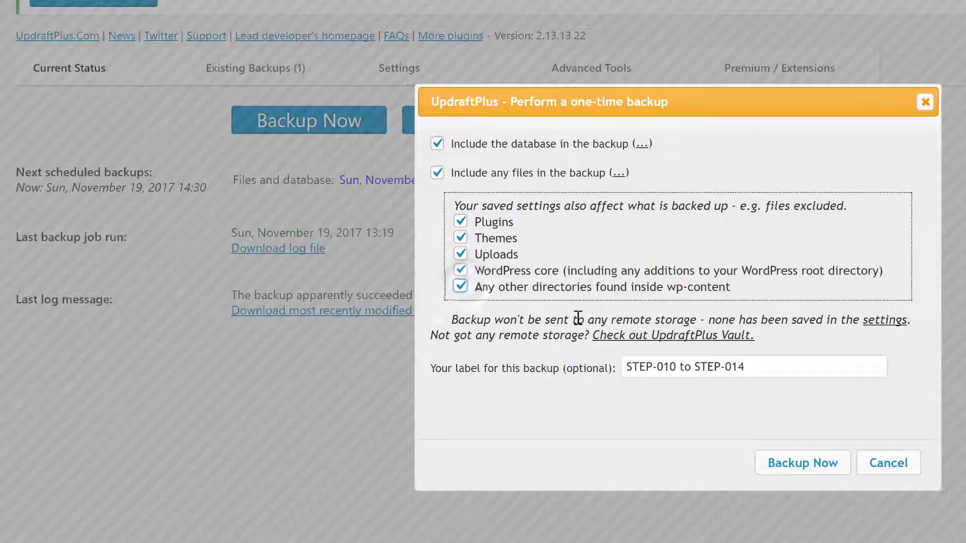
pyautogui.click(818, 466)
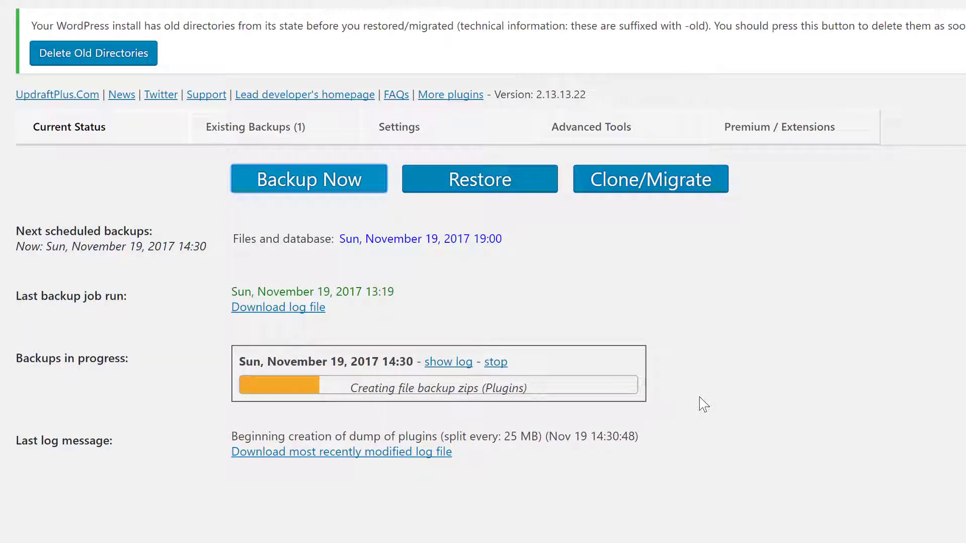
pyautogui.scroll(-1, 704, 405)
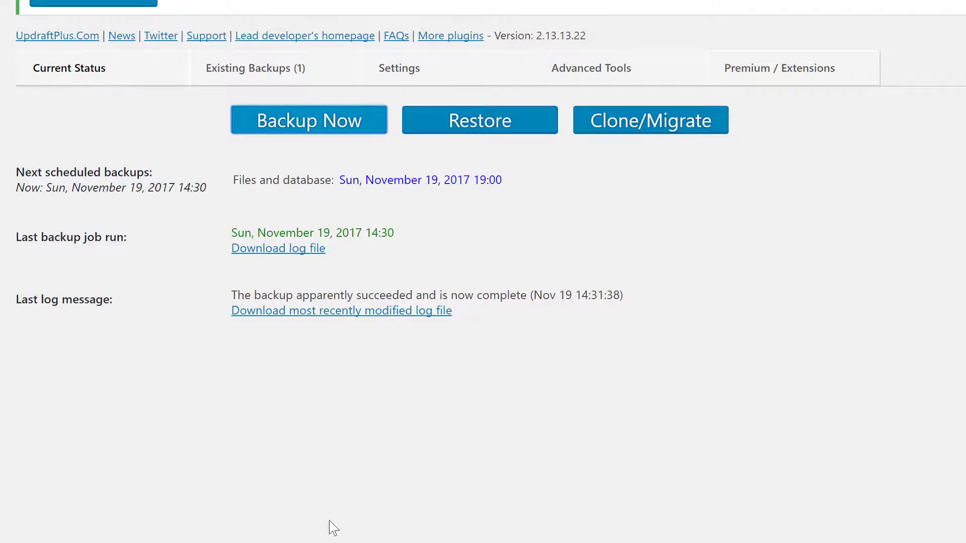
# Search the WordPress plugin directory for "Post Grid" from the installed plugins list
pyautogui.moveTo(82, 204)
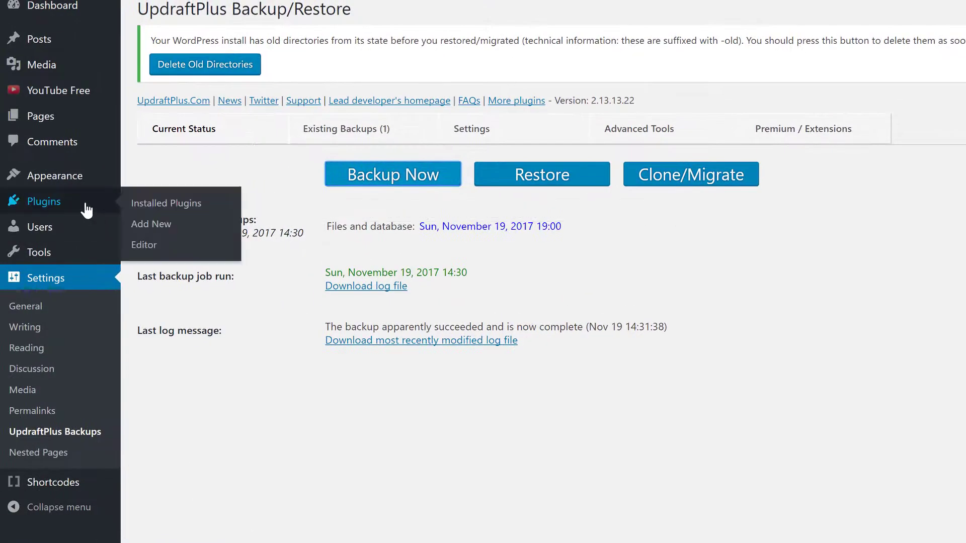
pyautogui.click(148, 208)
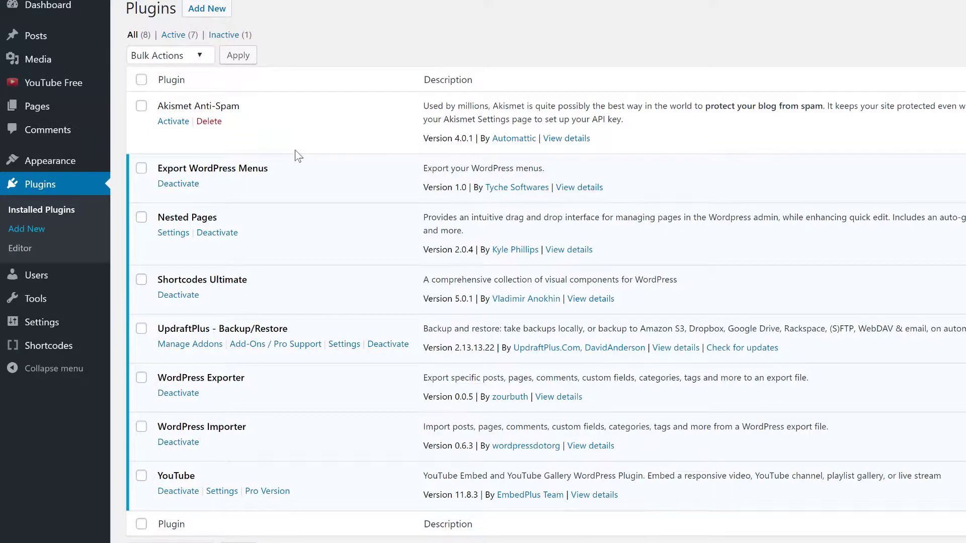
pyautogui.click(206, 8)
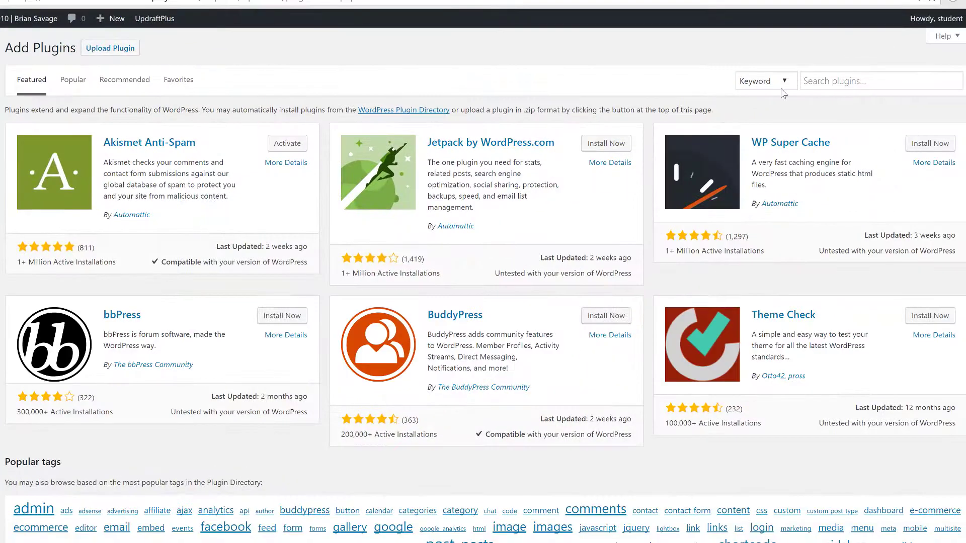
pyautogui.click(861, 76)
pyautogui.write('Post G')
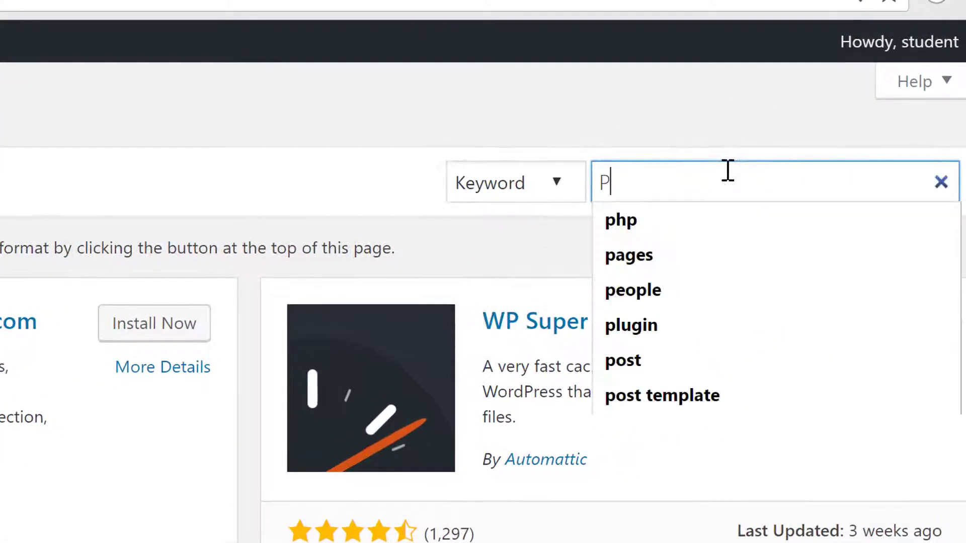
pyautogui.write('rid')
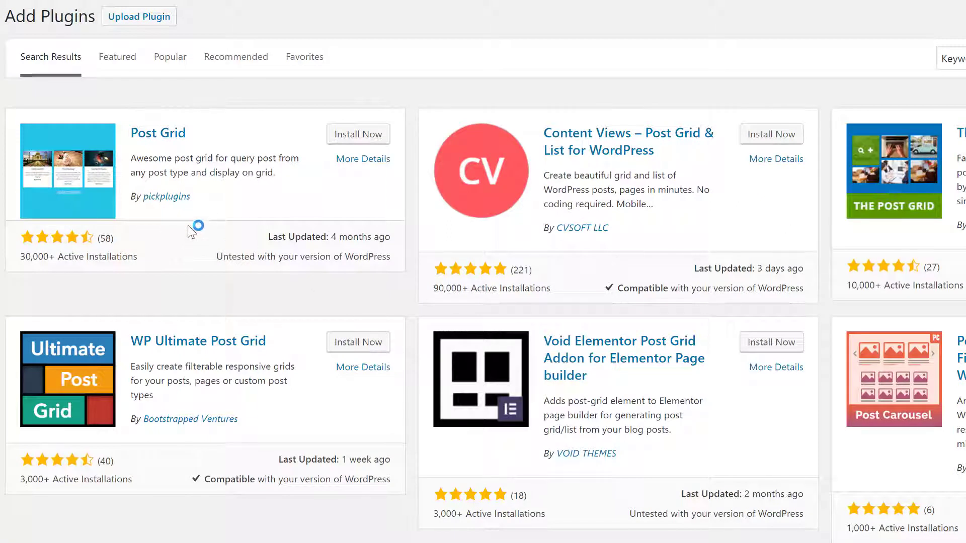
# Examine the details of the Post Grid plugin by pickplugins, including its description, compatibility warning and screenshots
pyautogui.click(95, 171)
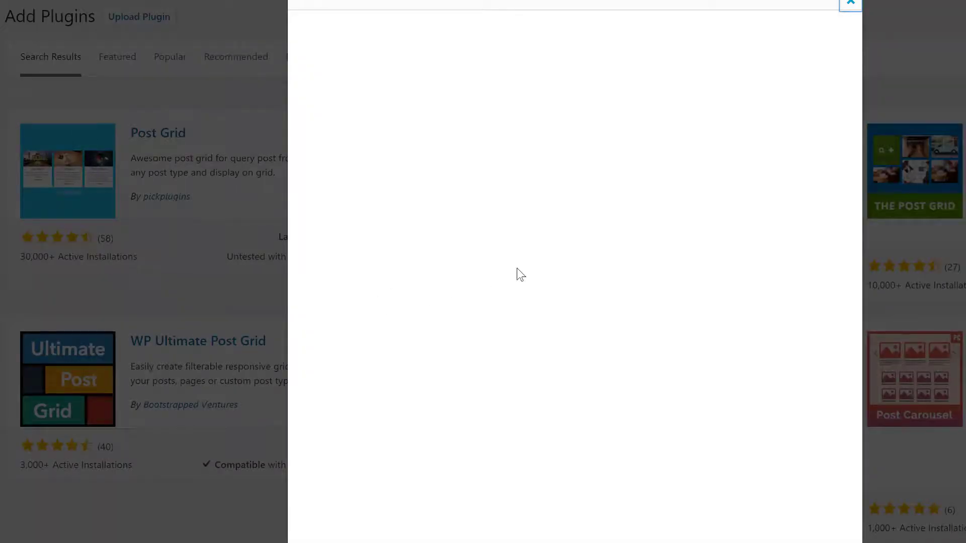
pyautogui.scroll(-1, 609, 329)
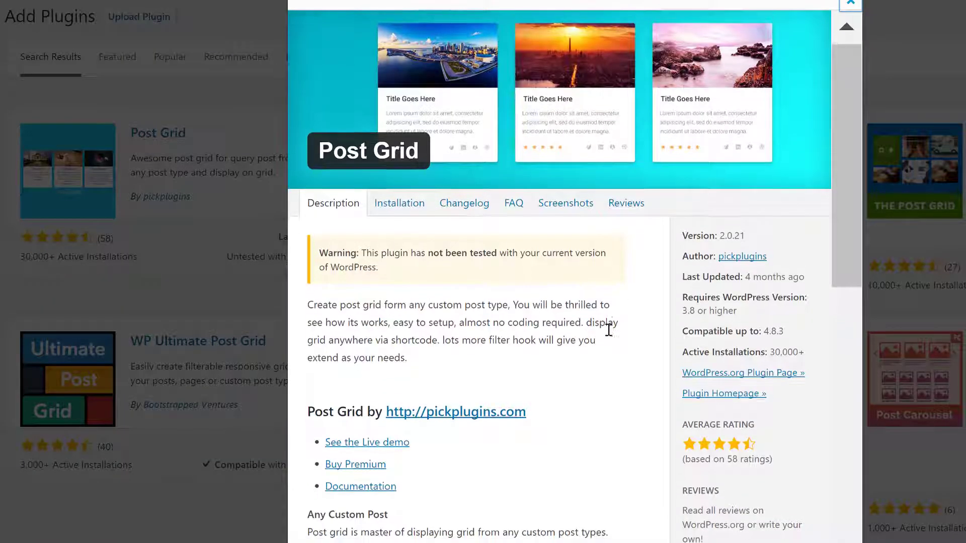
pyautogui.scroll(-2, 594, 324)
pyautogui.moveTo(375, 177); pyautogui.dragTo(386, 208)
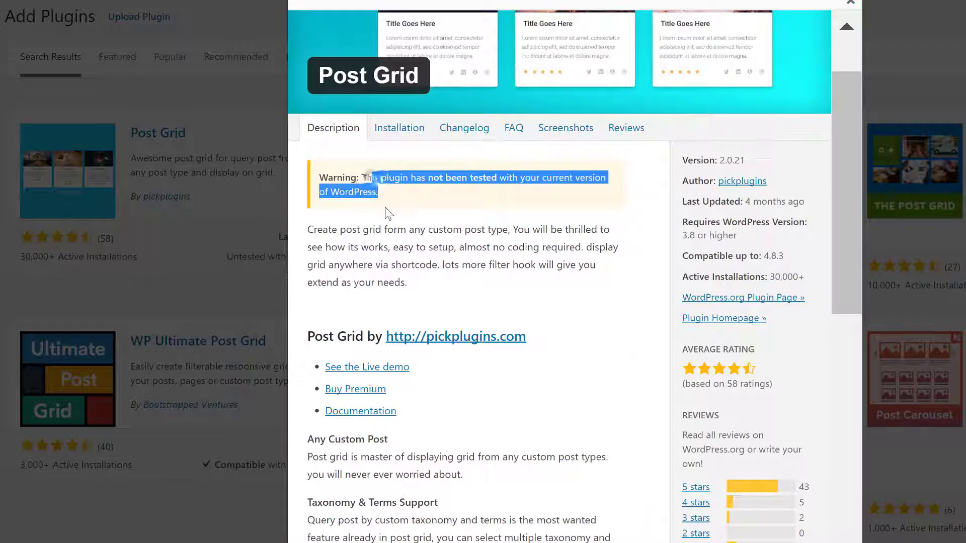
pyautogui.scroll(2, 567, 282)
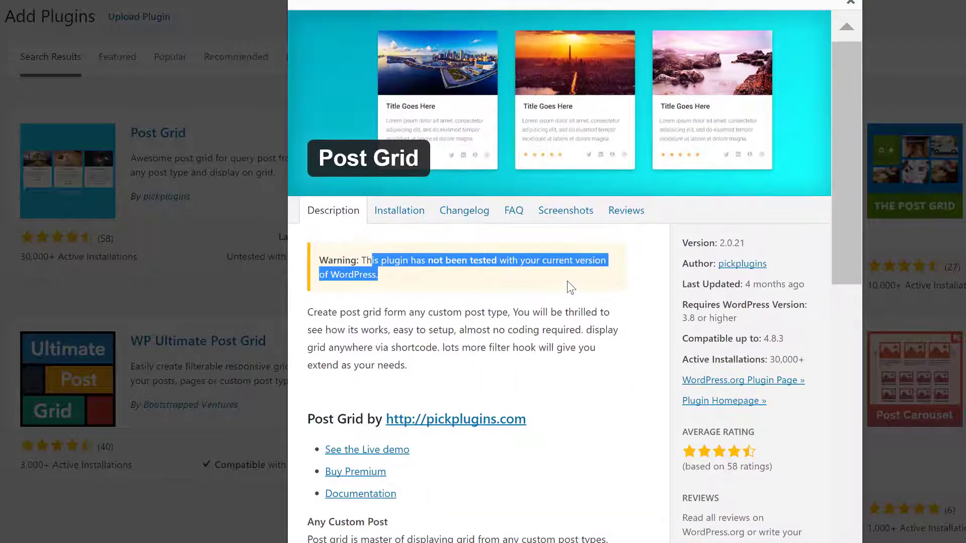
pyautogui.click(564, 212)
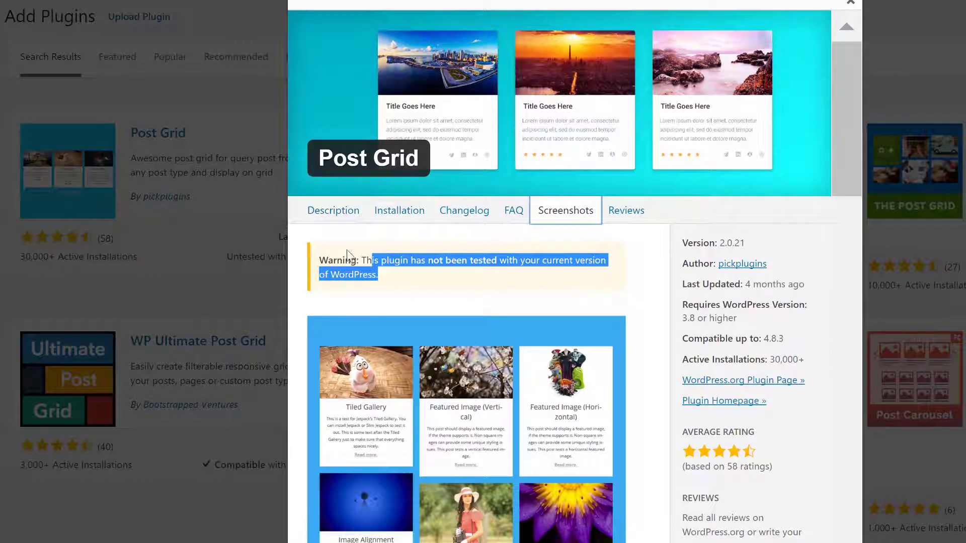
pyautogui.click(331, 212)
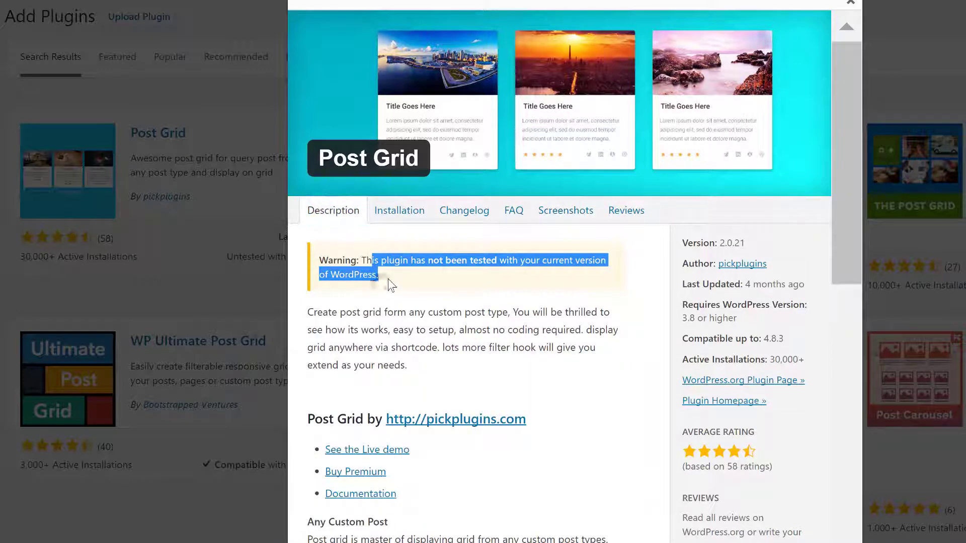
pyautogui.moveTo(467, 267); pyautogui.dragTo(471, 277)
pyautogui.moveTo(852, 144); pyautogui.dragTo(852, 168)
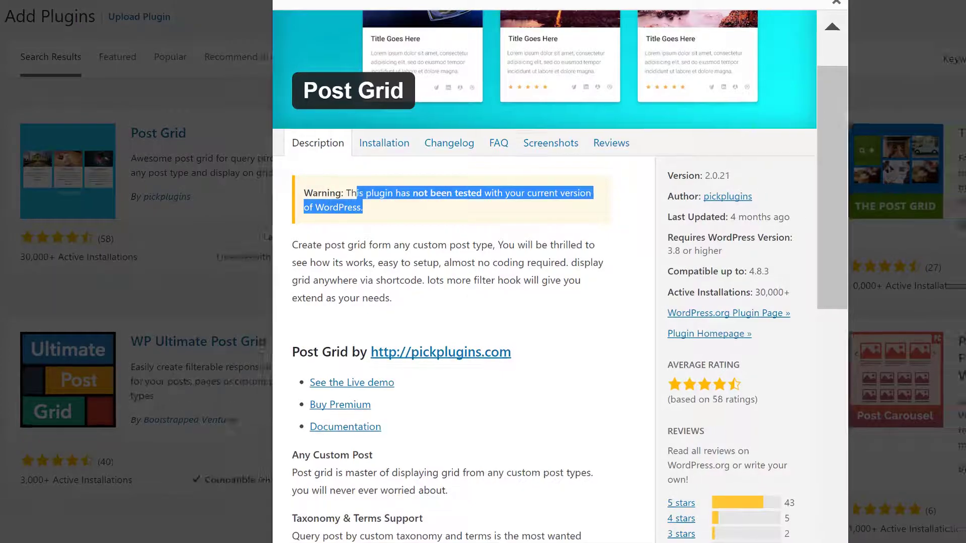
# Install and activate the Post Grid plugin, and open the list of all posts
pyautogui.click(815, 541)
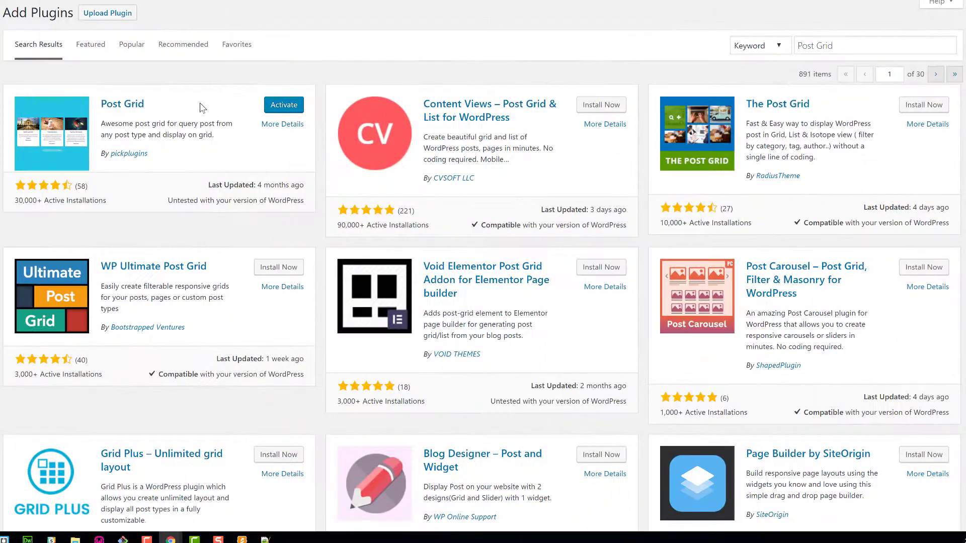
pyautogui.click(285, 107)
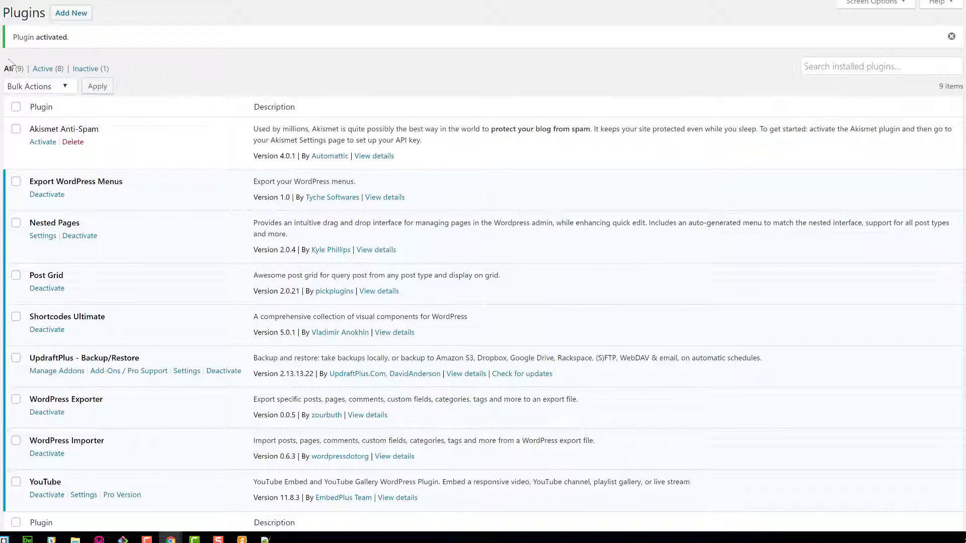
pyautogui.moveTo(0, 37)
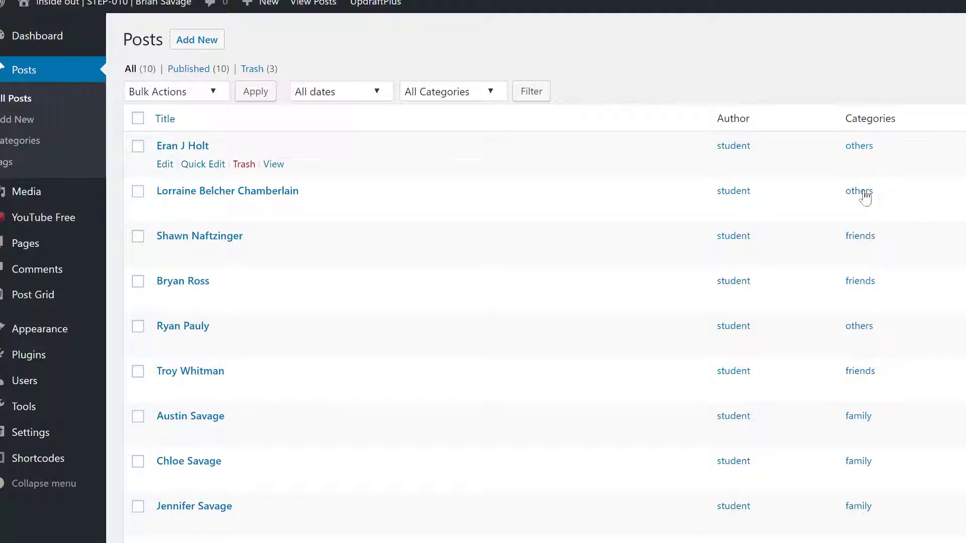
# Filter the posts list by the friends category, and return to the list of all posts
pyautogui.click(867, 236)
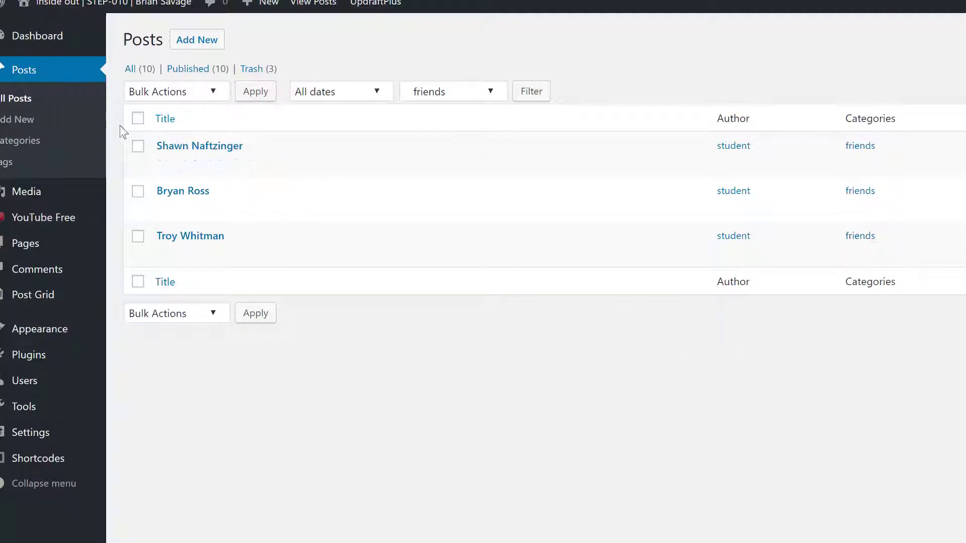
pyautogui.click(40, 98)
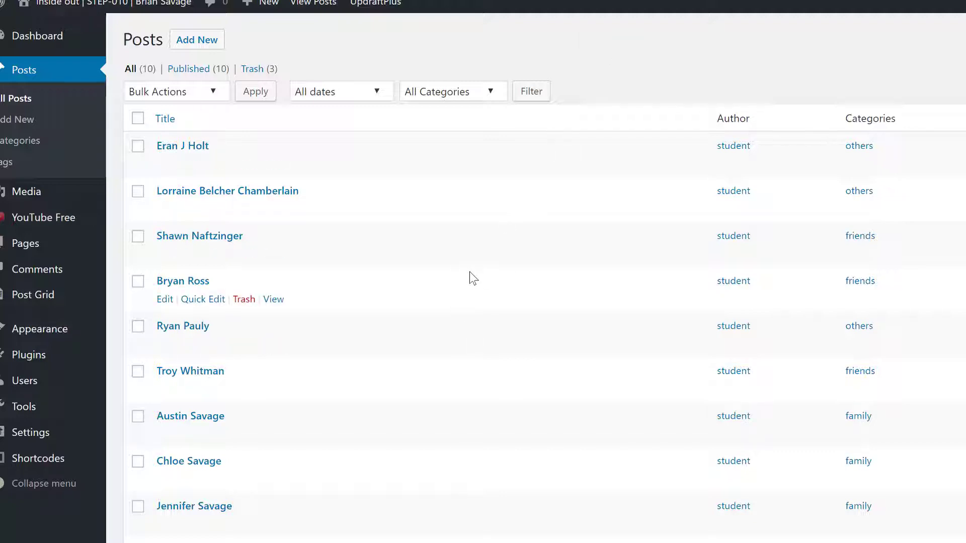
# Start a new post titled "The Case for Christ", and compare the title with the matching book on the example books page
pyautogui.click(200, 42)
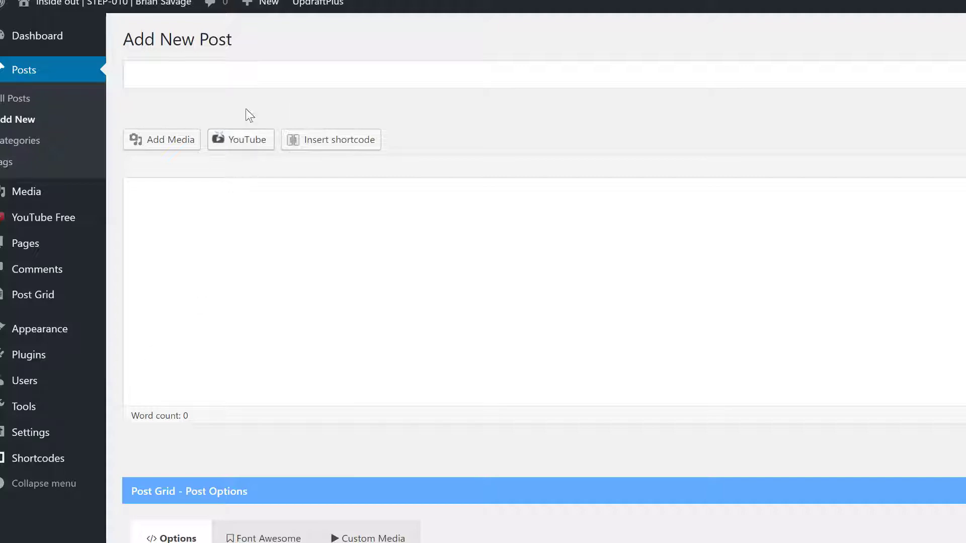
pyautogui.click(256, 75)
pyautogui.write('The Case for Christ')
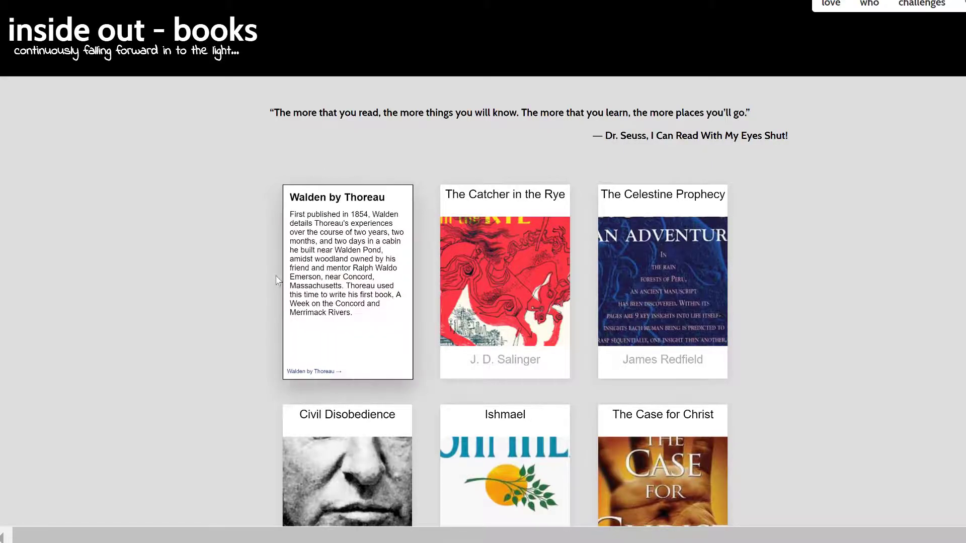
pyautogui.scroll(-2, 504, 302)
pyautogui.moveTo(662, 413)
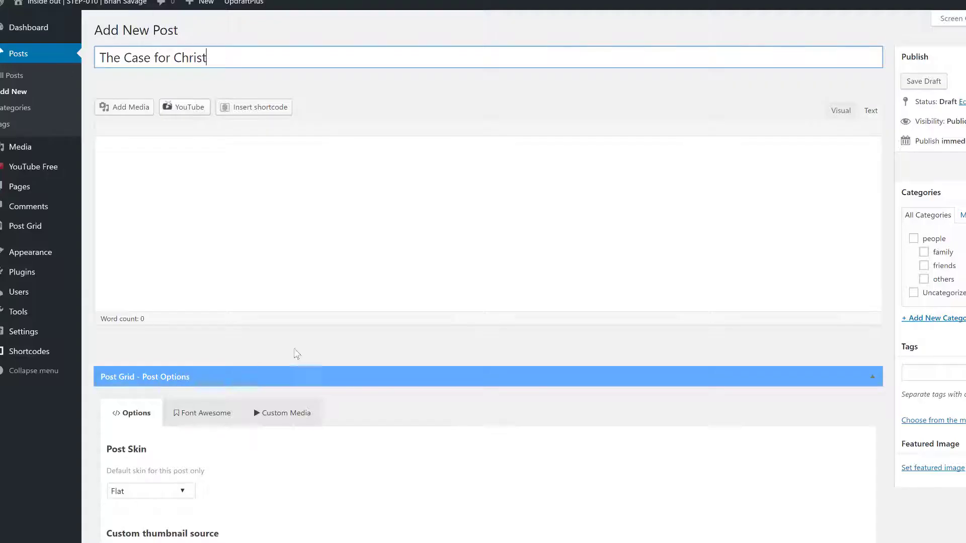
# Paste the copied summary of The Case for Christ as plain text into the post body
pyautogui.click(285, 170)
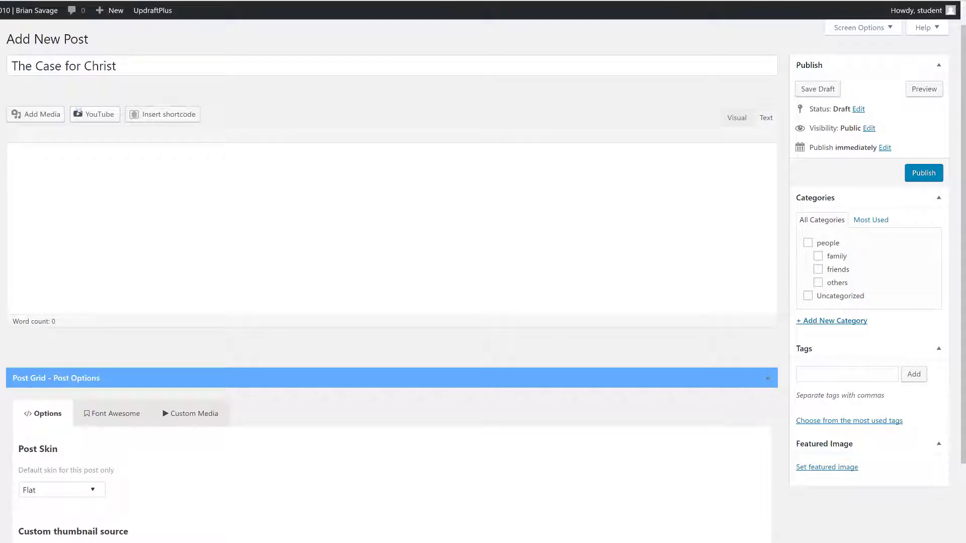
pyautogui.click(189, 226)
pyautogui.click(738, 119)
pyautogui.click(765, 123)
pyautogui.click(661, 164)
pyautogui.hotkey('ctrl', 'v')
pyautogui.click(737, 120)
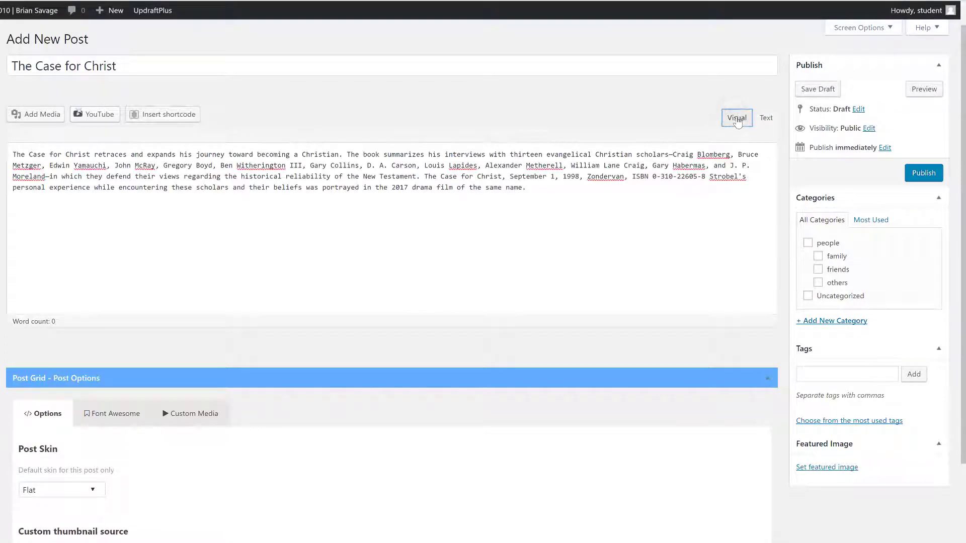
# Publish the post, and show its content in the visual editor
pyautogui.click(668, 99)
pyautogui.click(731, 119)
pyautogui.click(928, 176)
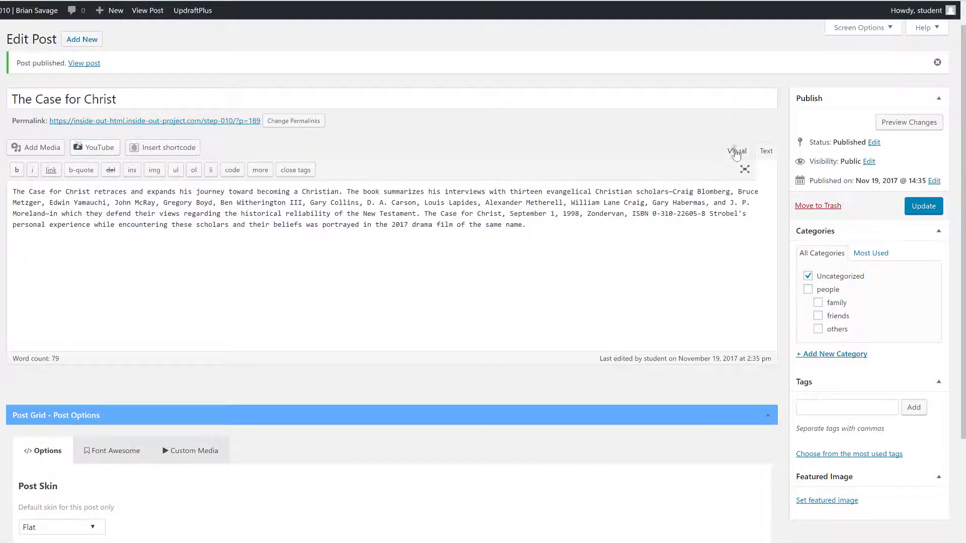
pyautogui.click(736, 152)
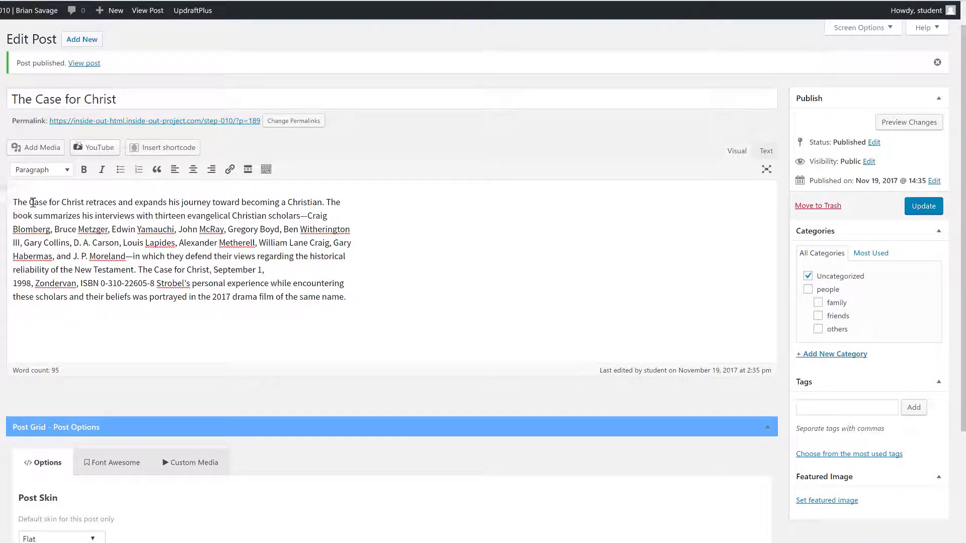
# Upload the the_case_for_christ image from the parent image folder, and insert it at the start of the post text
pyautogui.click(42, 148)
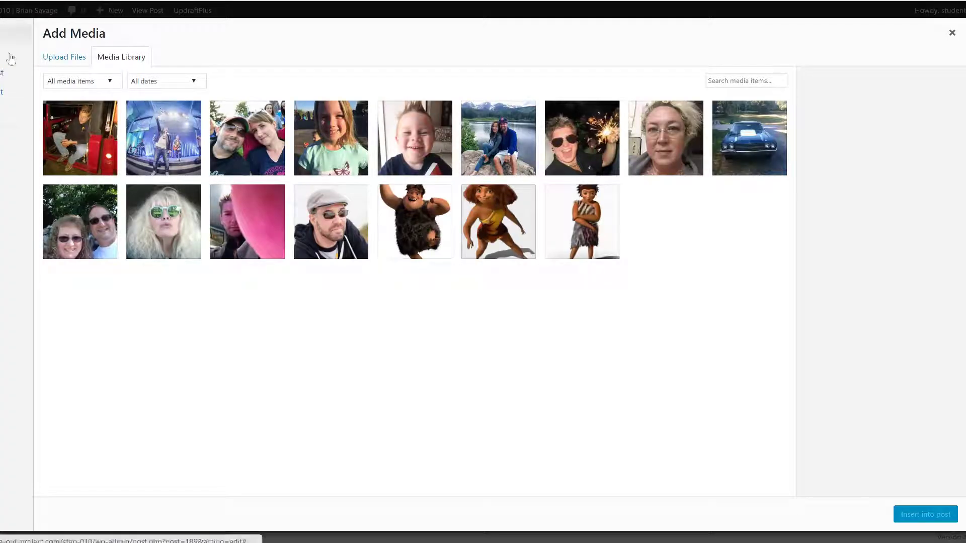
pyautogui.click(77, 59)
pyautogui.click(537, 262)
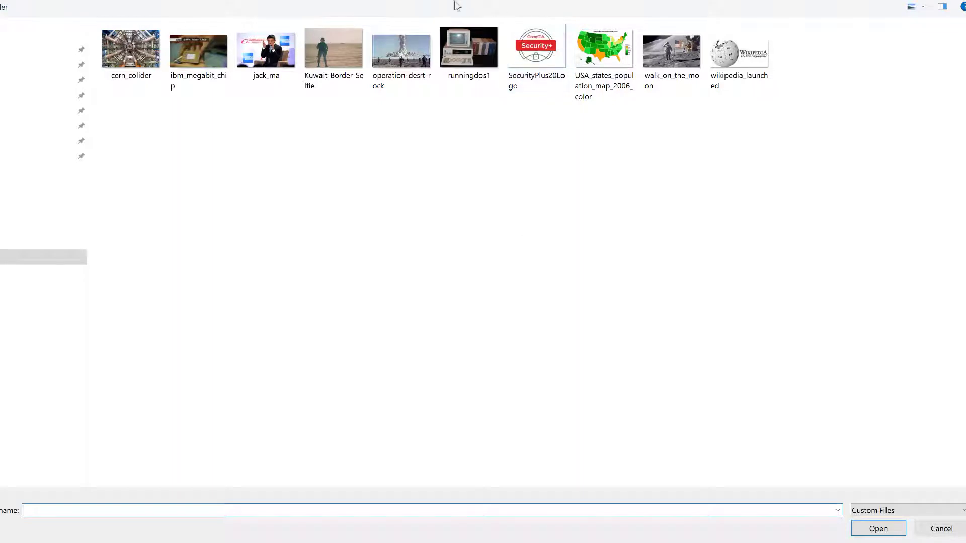
pyautogui.hotkey('alt', 'Up')
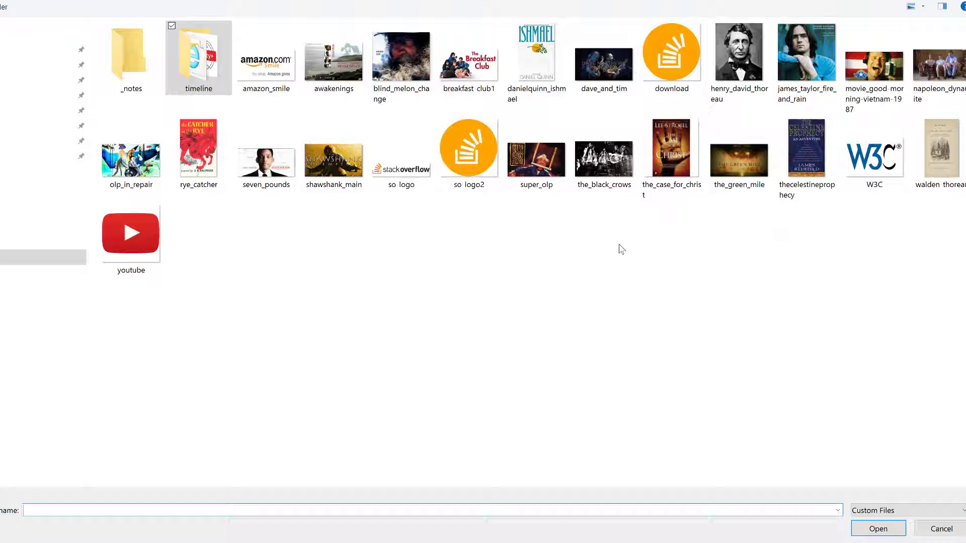
pyautogui.click(674, 154)
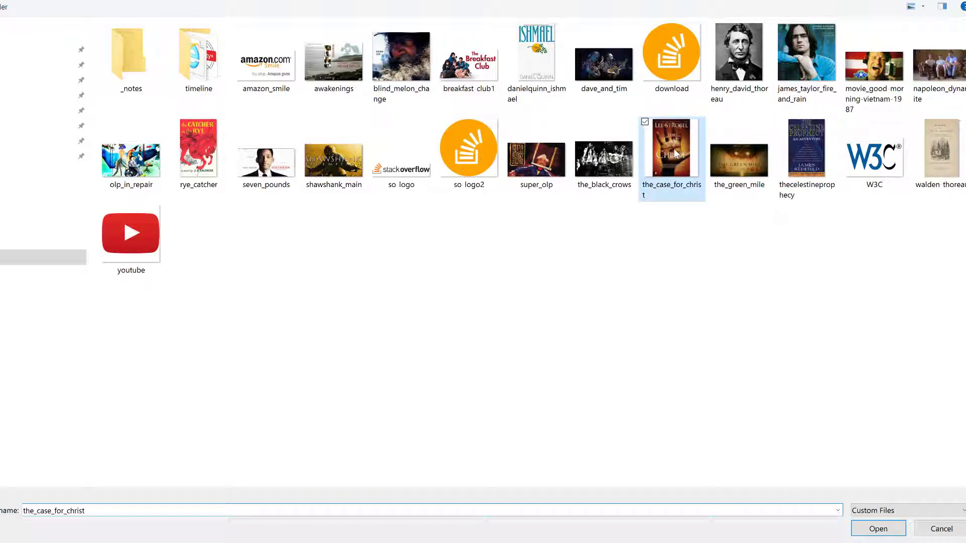
pyautogui.click(878, 528)
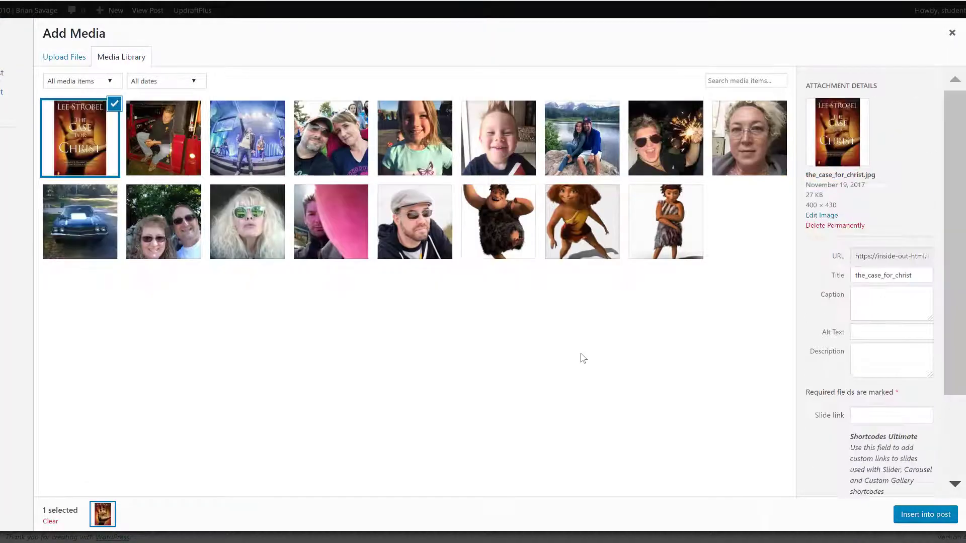
pyautogui.click(914, 513)
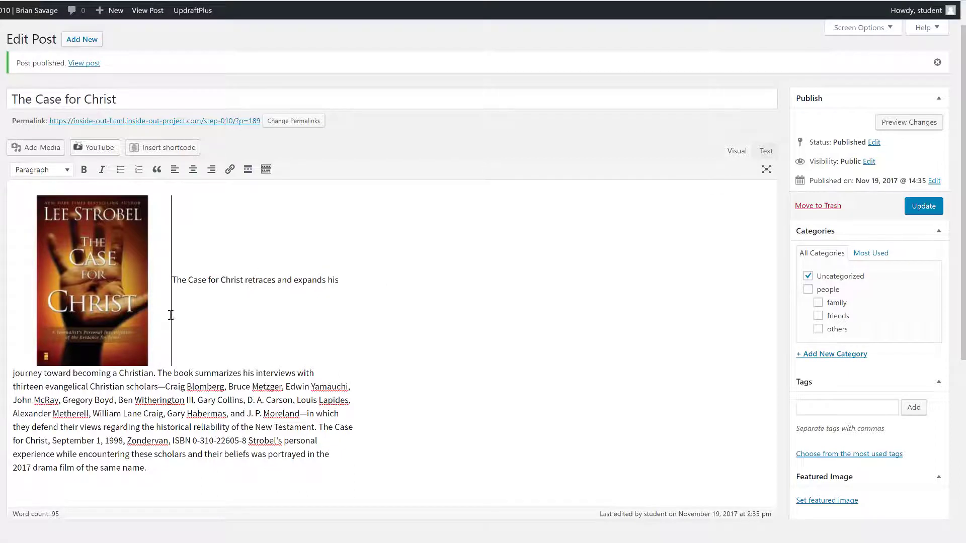
# Align the book cover image left so that the summary wraps around it
pyautogui.click(108, 297)
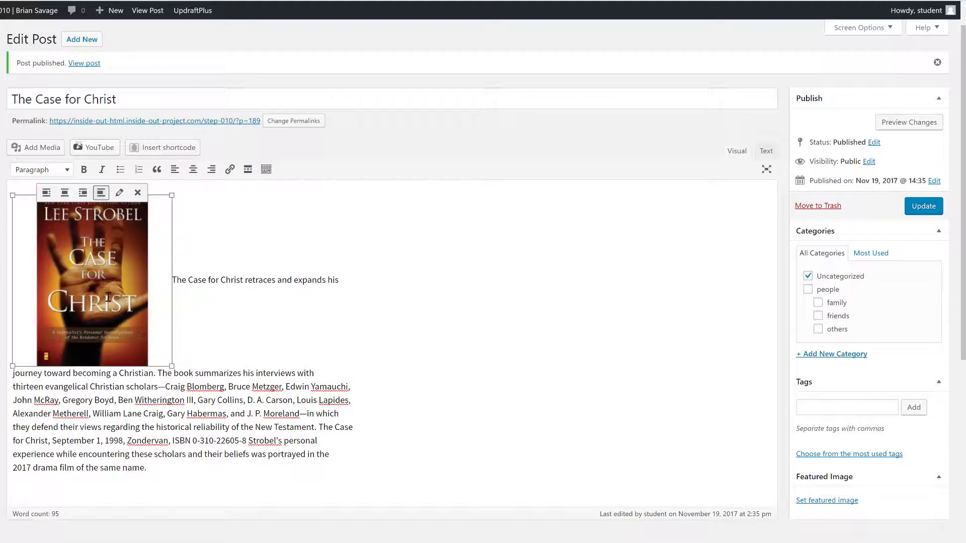
pyautogui.click(46, 194)
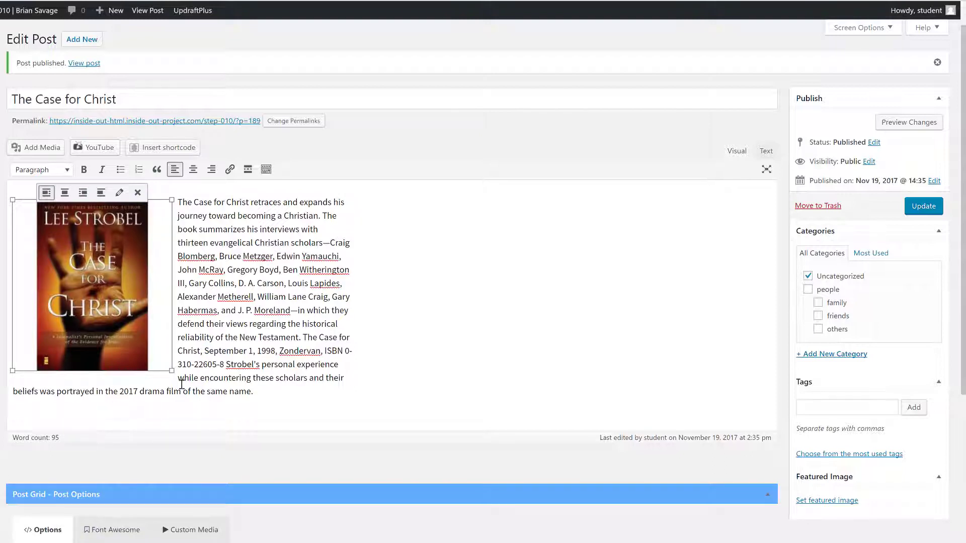
pyautogui.click(390, 263)
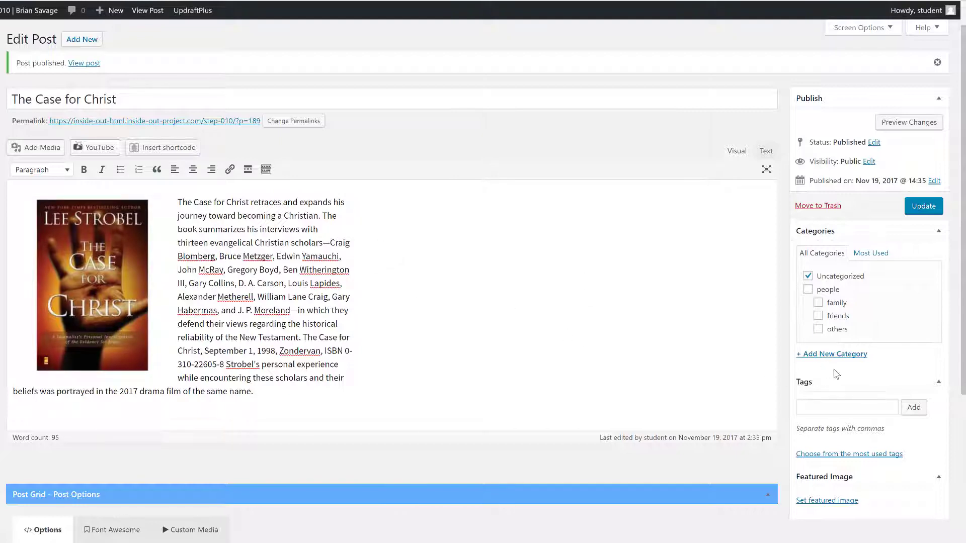
# Set the the_case_for_christ image as the post's featured image
pyautogui.scroll(-1, 834, 372)
pyautogui.click(823, 439)
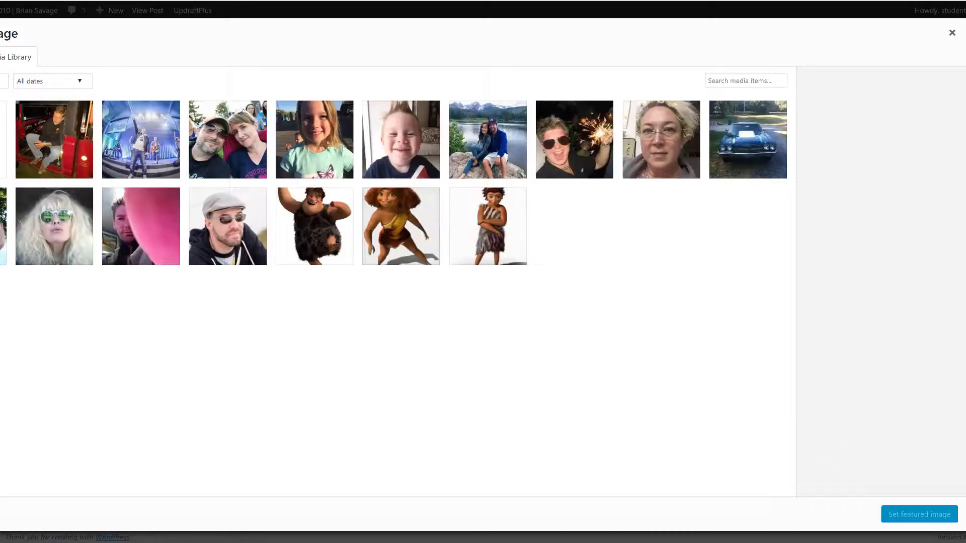
pyautogui.click(5, 139)
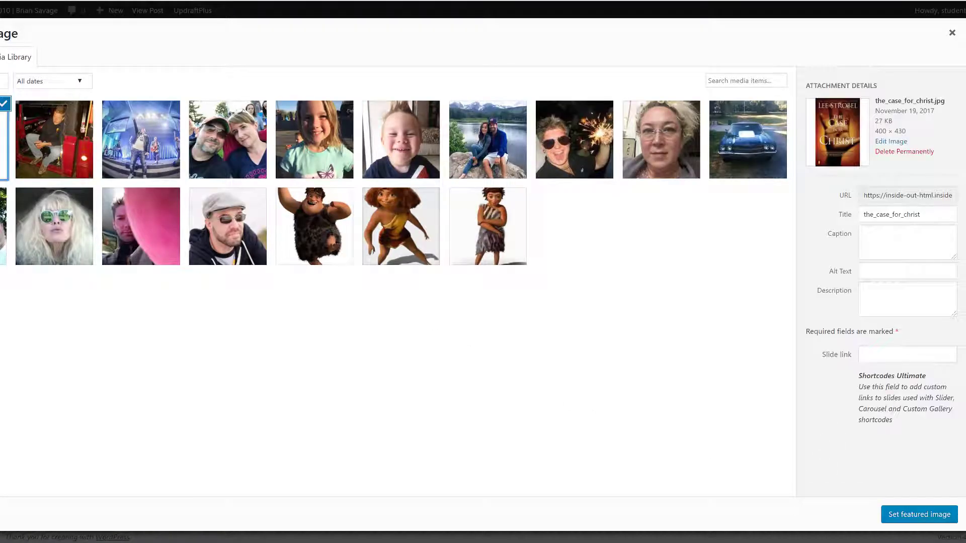
pyautogui.click(926, 513)
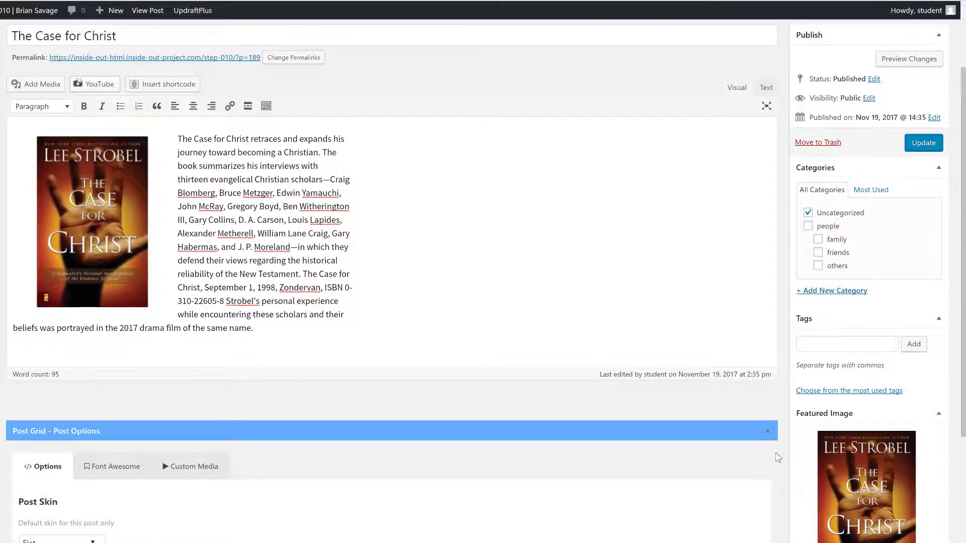
pyautogui.scroll(-2, 806, 469)
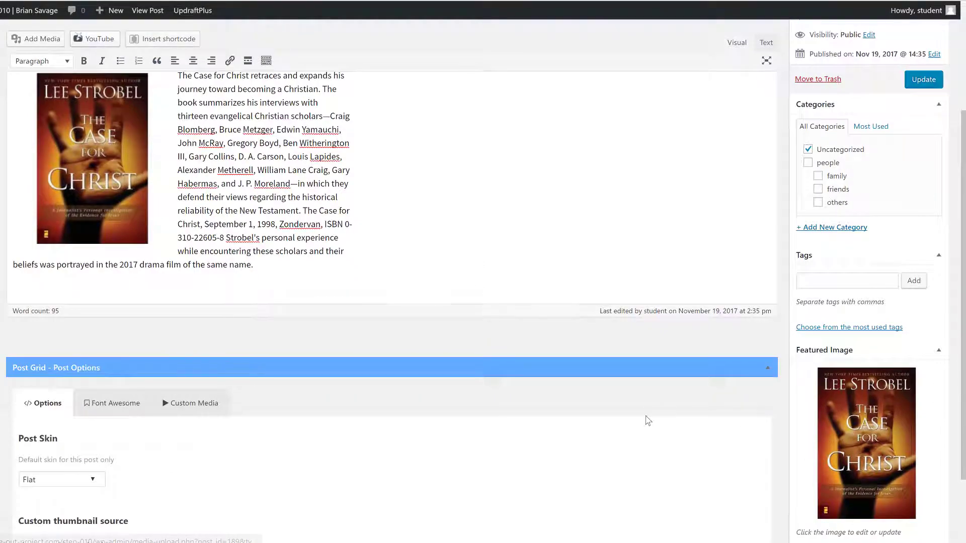
# Add a new category named "books" to the post, and update the post
pyautogui.scroll(4, 516, 313)
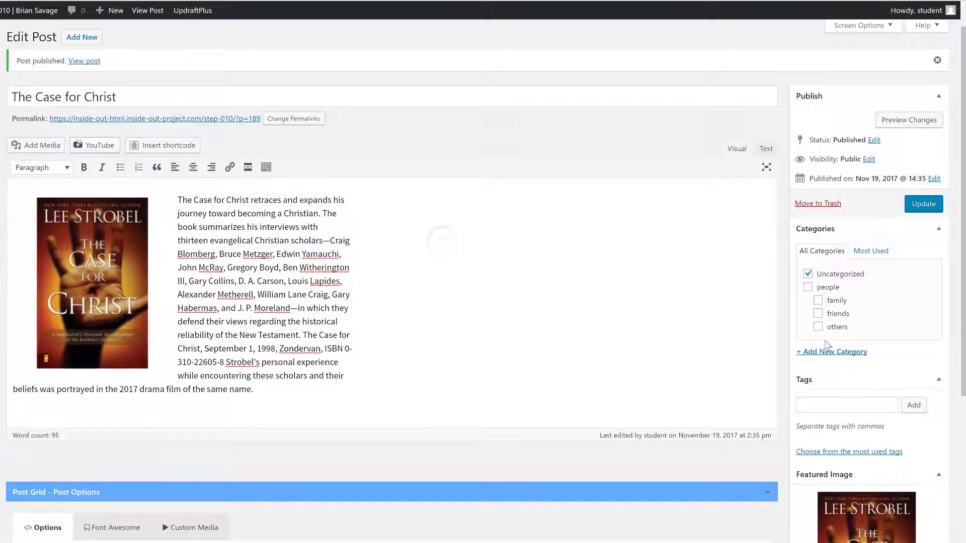
pyautogui.click(848, 355)
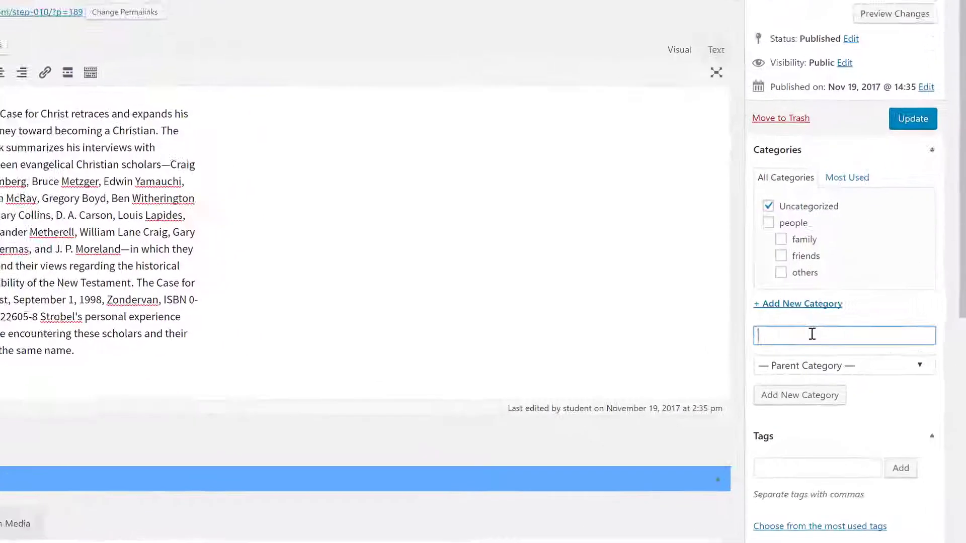
pyautogui.write('books')
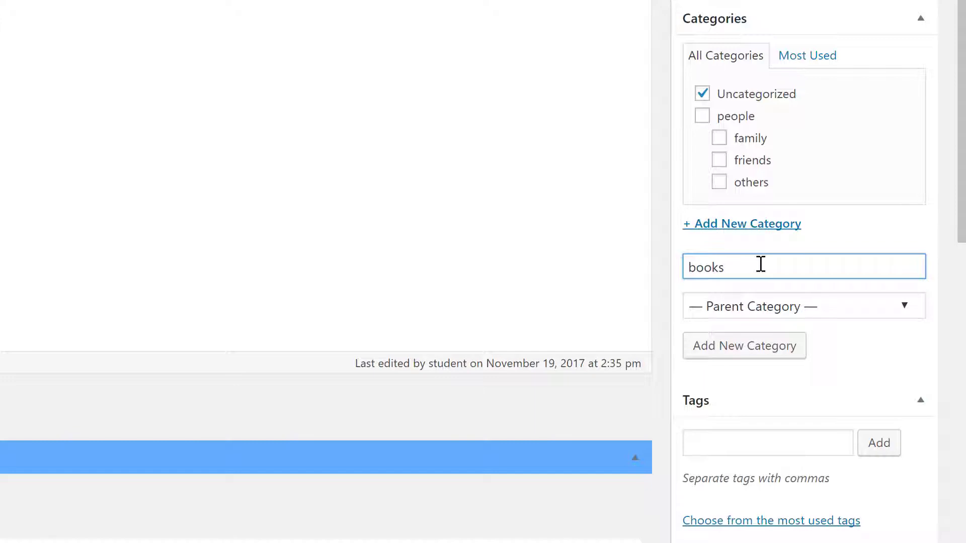
pyautogui.click(753, 350)
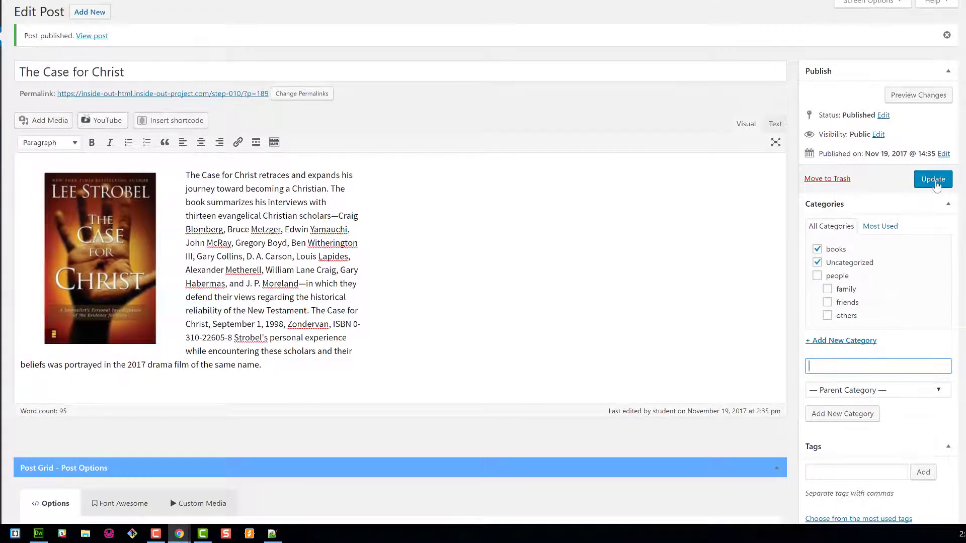
pyautogui.click(936, 183)
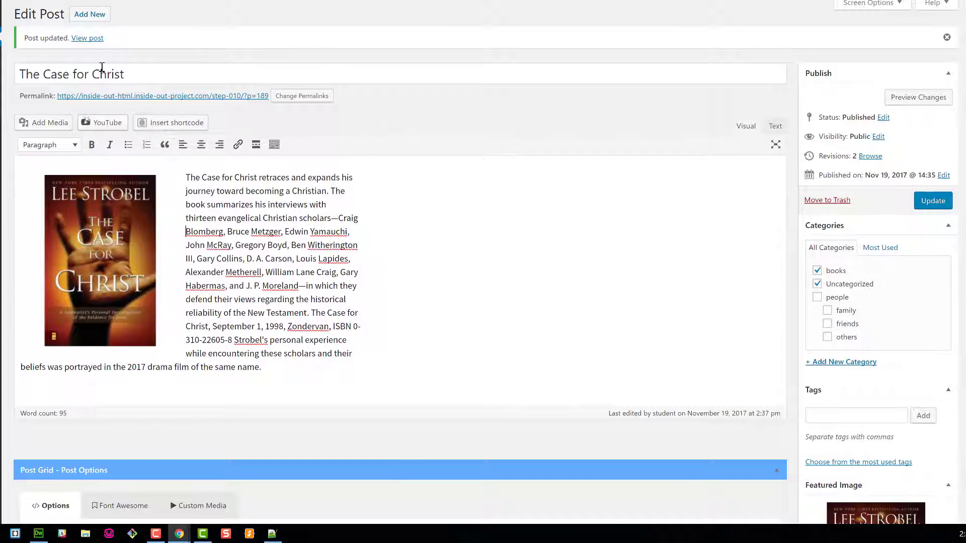
# Start another new post, and fill its body with the paragraph about Thoreau's essay "Resistance to Civil Government (Civil Disobedience)"
pyautogui.click(96, 21)
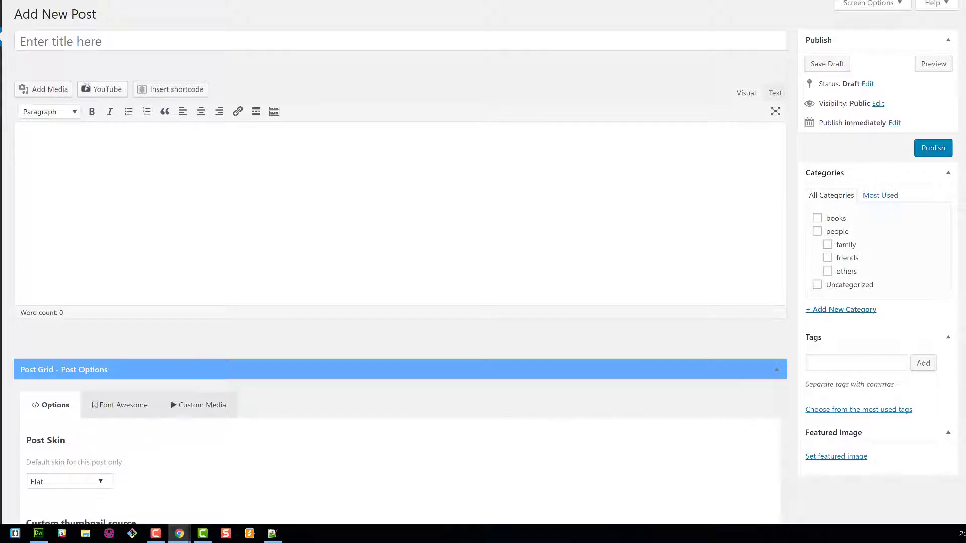
pyautogui.click(120, 191)
pyautogui.write('Resistance to Civil Government (Civil Disobedience) is an essay by American transcendentalist Henry David Thoreau that was first published in 1849. In it, Thoreau argues that individuals should not permit governments to overrule or atrophy their consciences, and that they have a duty to avoid allowing such acquiescence to enable the government to make them the agents of injustice. Thoreau was motivated in part by his disgust with slavery and the Mexican–American War (1846–1848).')
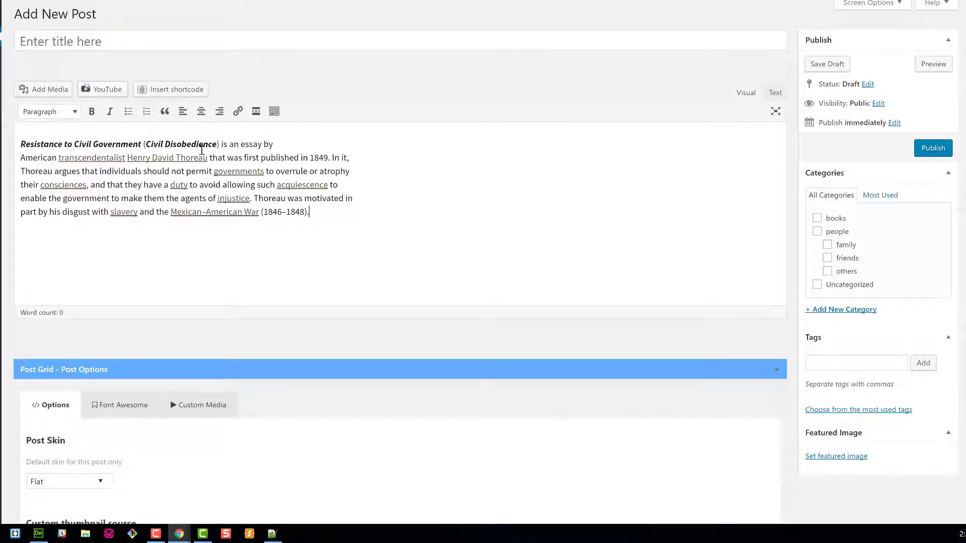
# Copy "Civil Disobedience" from the body's first sentence into the post title
pyautogui.click(155, 144)
pyautogui.moveTo(164, 144); pyautogui.dragTo(218, 145)
pyautogui.click(149, 145)
pyautogui.hotkey('ctrl', 'c')
pyautogui.click(205, 40)
pyautogui.hotkey('ctrl', 'v')
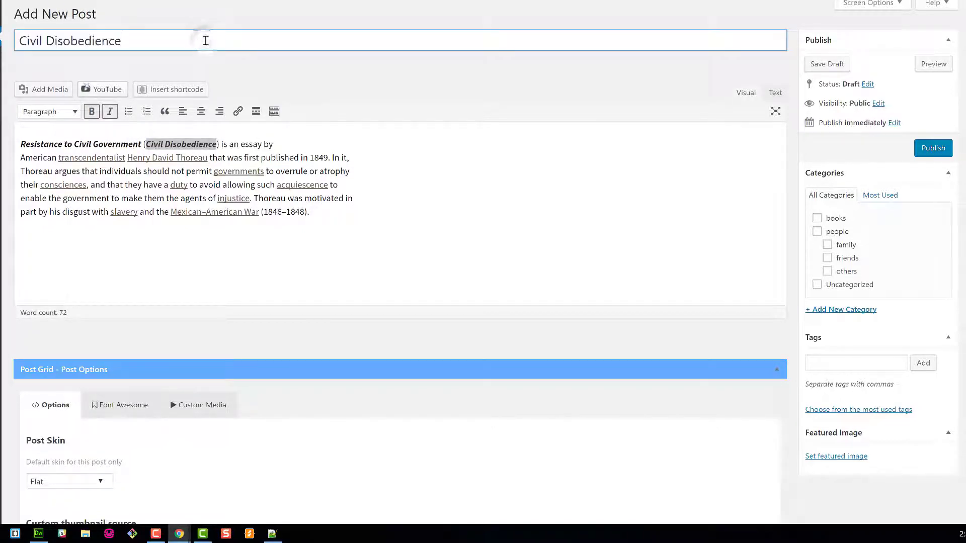
# Upload the danielquinn_ishmael, henry_david_thoreau, walden-thoreau, thecelestineprophecy and rye_catcher images as media for insertion at the start of the post body
pyautogui.click(23, 136)
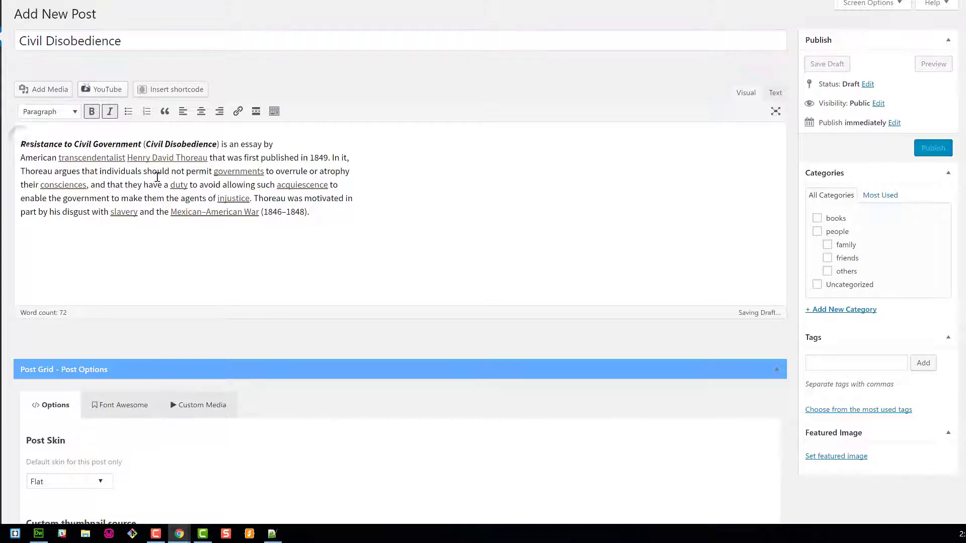
pyautogui.click(45, 90)
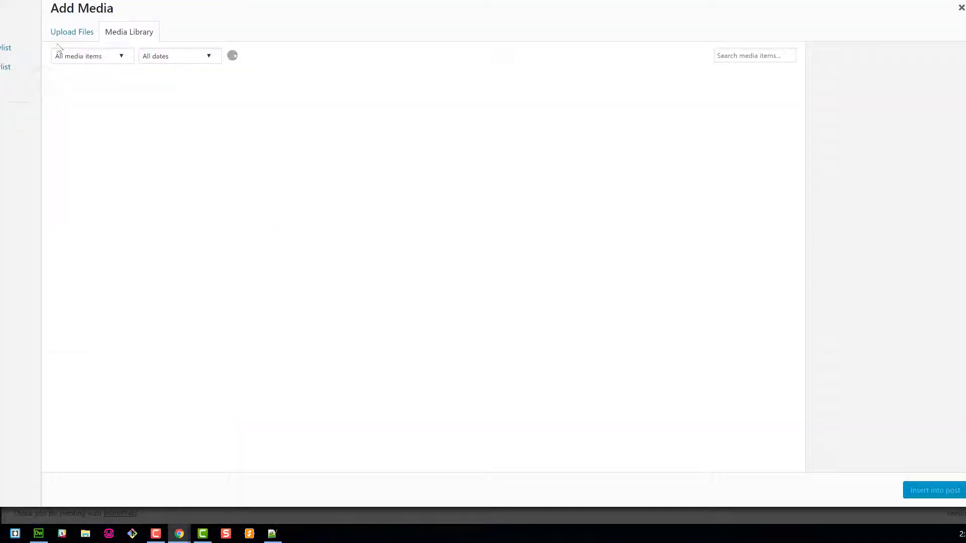
pyautogui.click(64, 31)
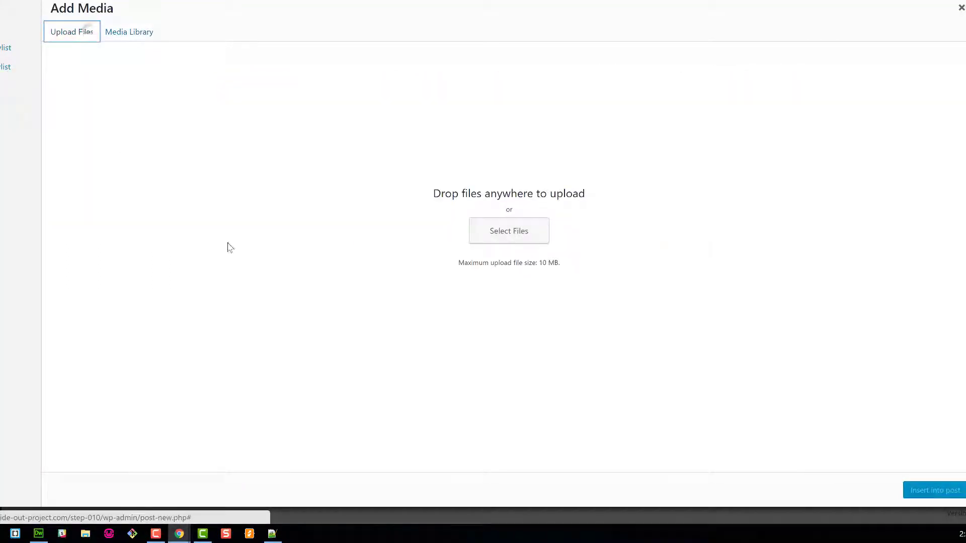
pyautogui.click(489, 231)
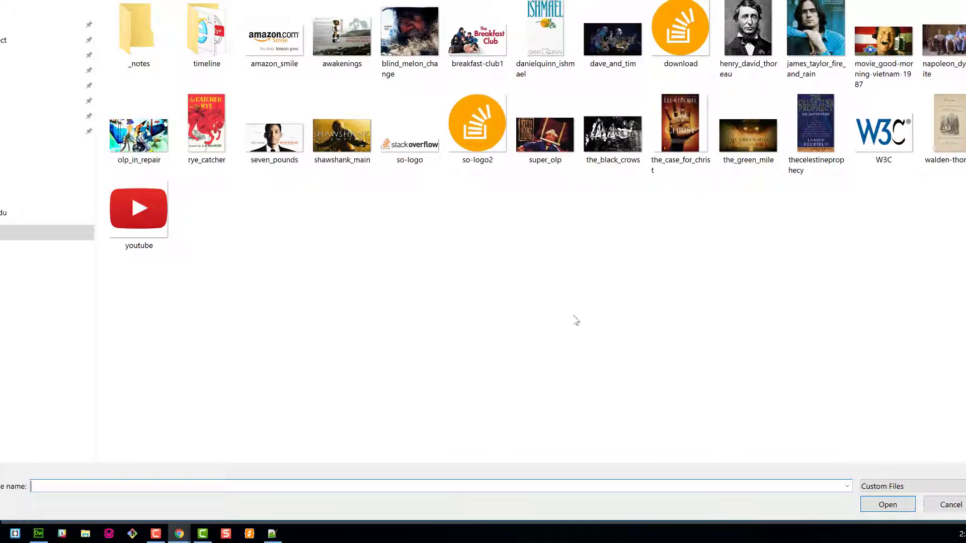
pyautogui.click(548, 46)
pyautogui.keyDown('ctrl'); pyautogui.click(760, 55); pyautogui.keyUp('ctrl')
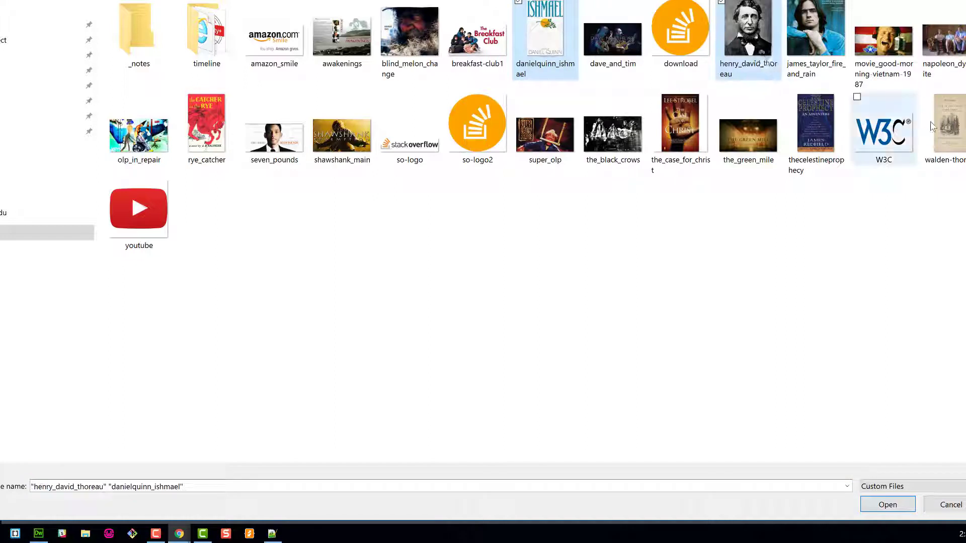
pyautogui.keyDown('ctrl'); pyautogui.click(935, 124); pyautogui.keyUp('ctrl')
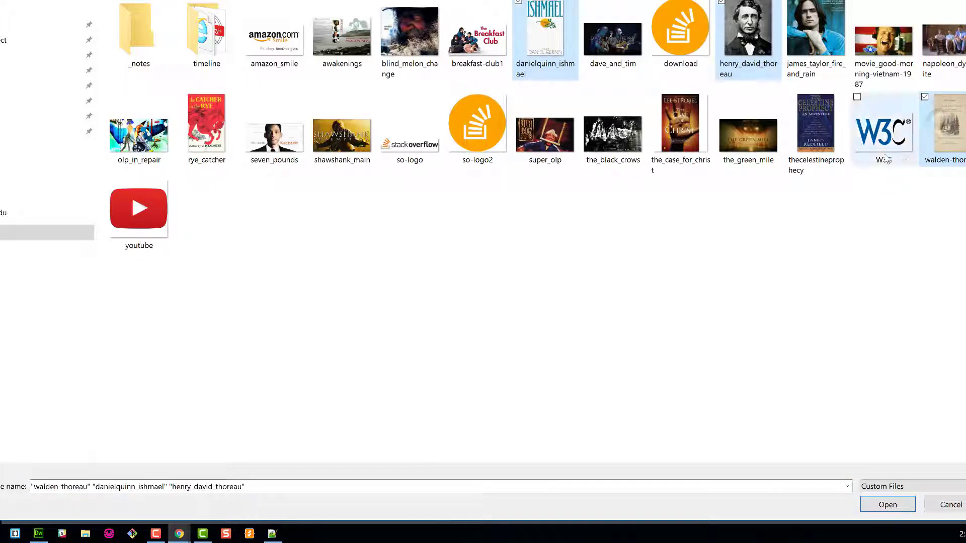
pyautogui.keyDown('ctrl'); pyautogui.click(813, 134); pyautogui.keyUp('ctrl')
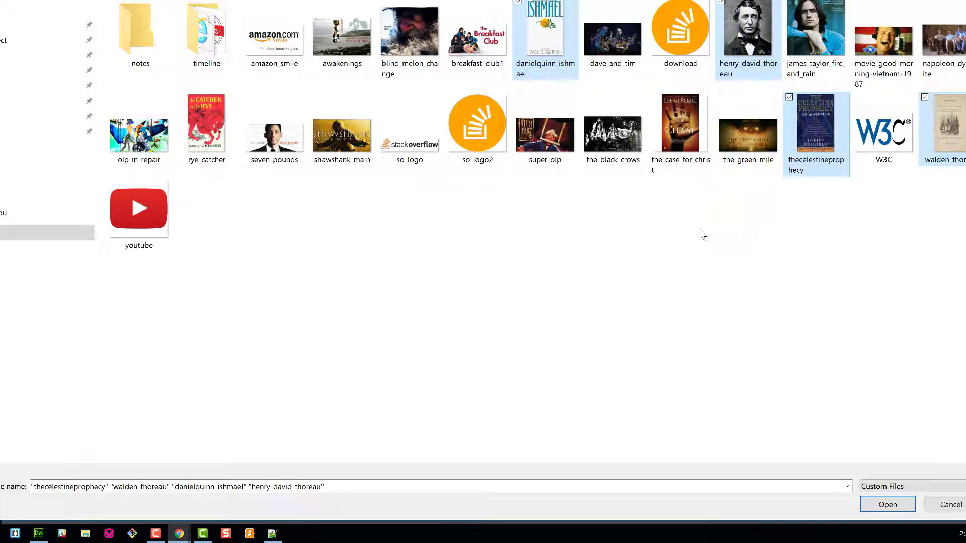
pyautogui.keyDown('ctrl'); pyautogui.click(222, 136); pyautogui.keyUp('ctrl')
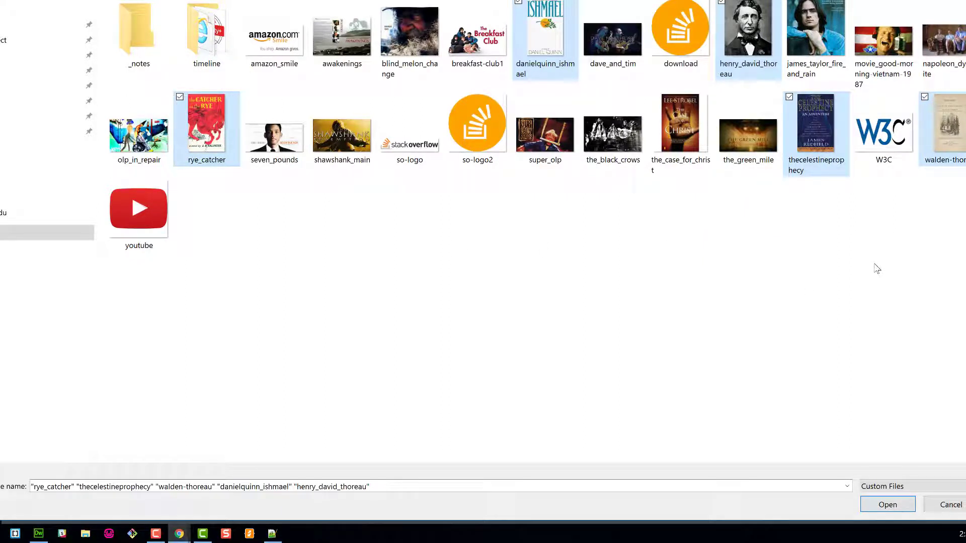
pyautogui.click(887, 504)
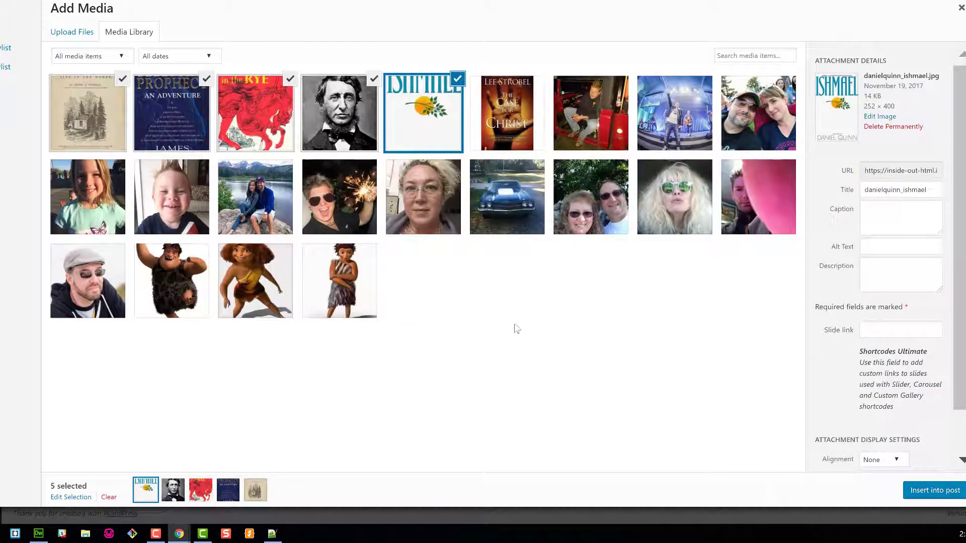
# Insert the five uploaded images into the post, and delete all of them from the body except the Thoreau portrait
pyautogui.click(339, 111)
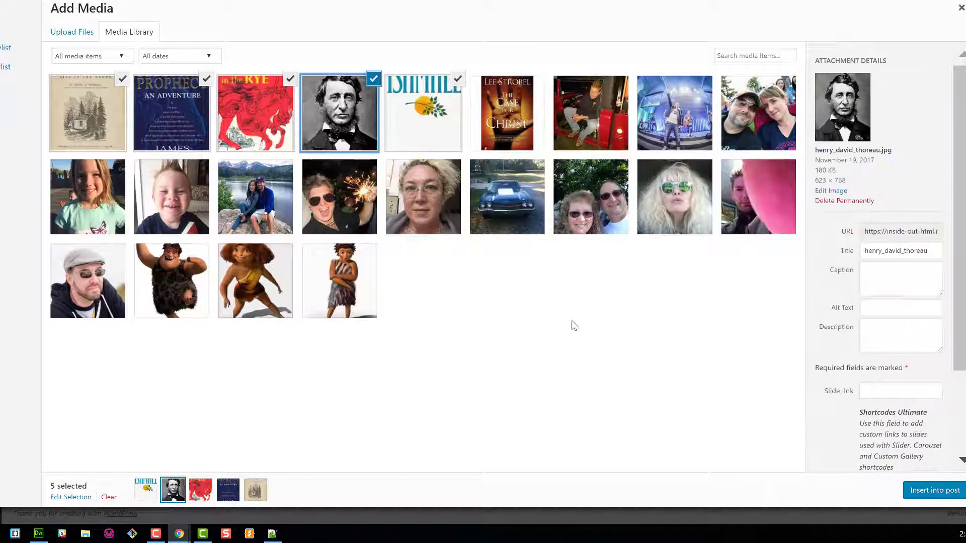
pyautogui.click(934, 490)
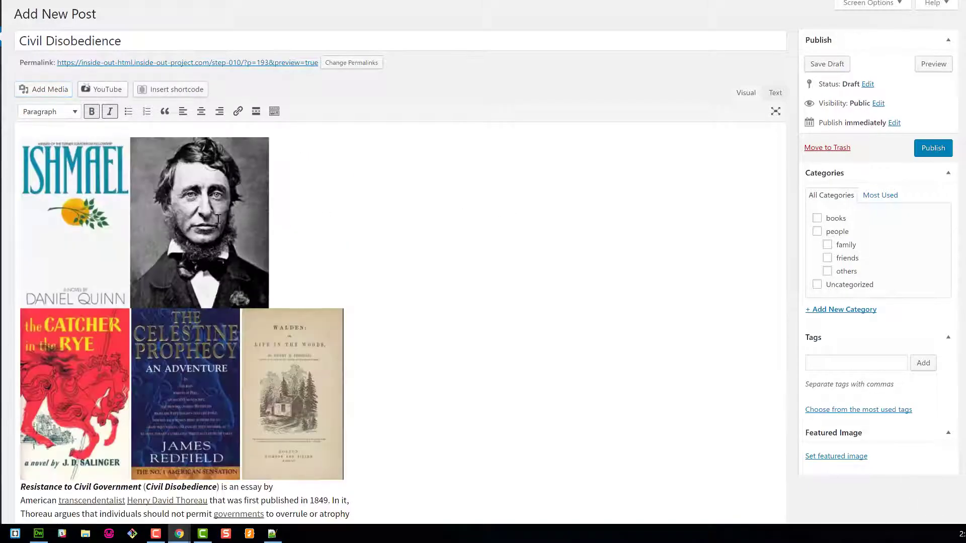
pyautogui.click(283, 366)
pyautogui.press('Delete')
pyautogui.click(177, 343)
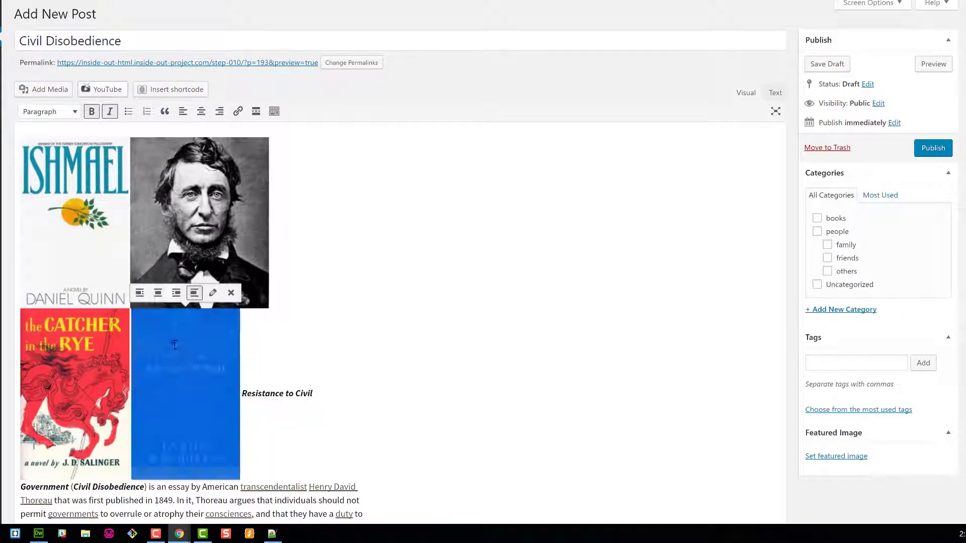
pyautogui.press('Delete')
pyautogui.click(74, 347)
pyautogui.press('Delete')
pyautogui.click(55, 201)
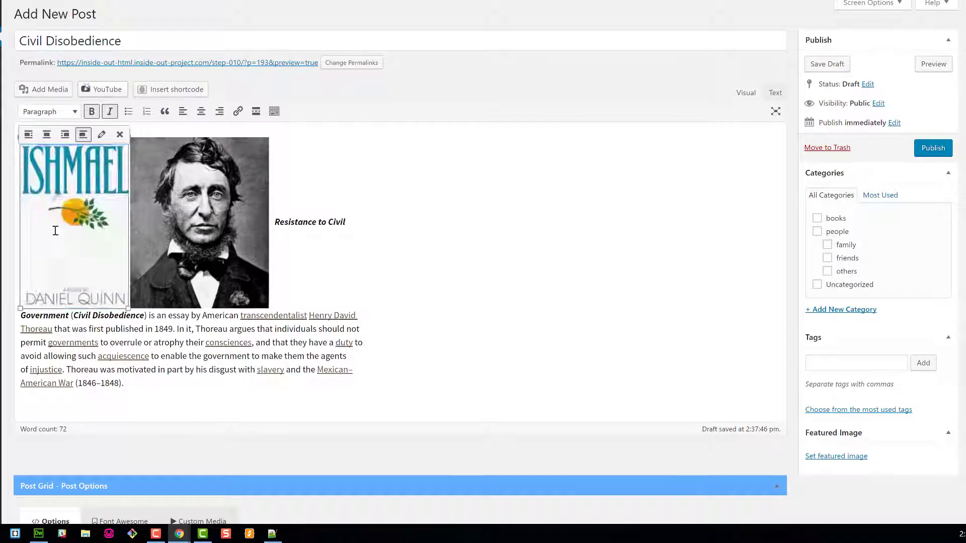
pyautogui.press('Delete')
# Align the Thoreau portrait left so the essay paragraph wraps around it
pyautogui.click(145, 205)
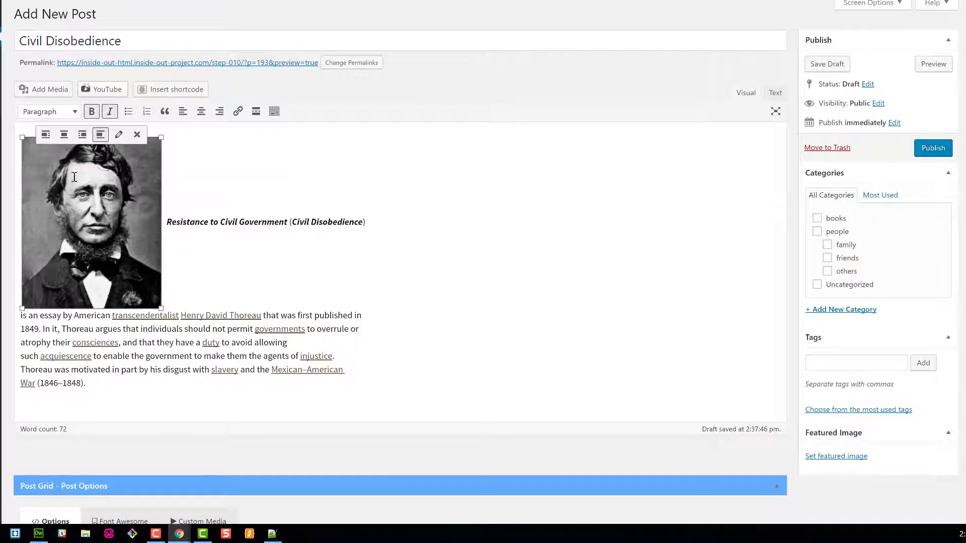
pyautogui.click(42, 138)
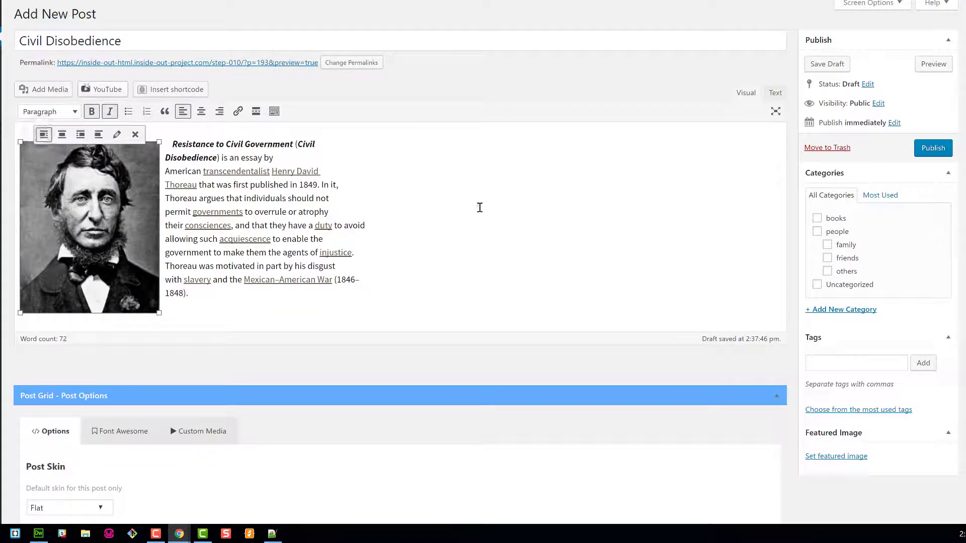
pyautogui.click(477, 206)
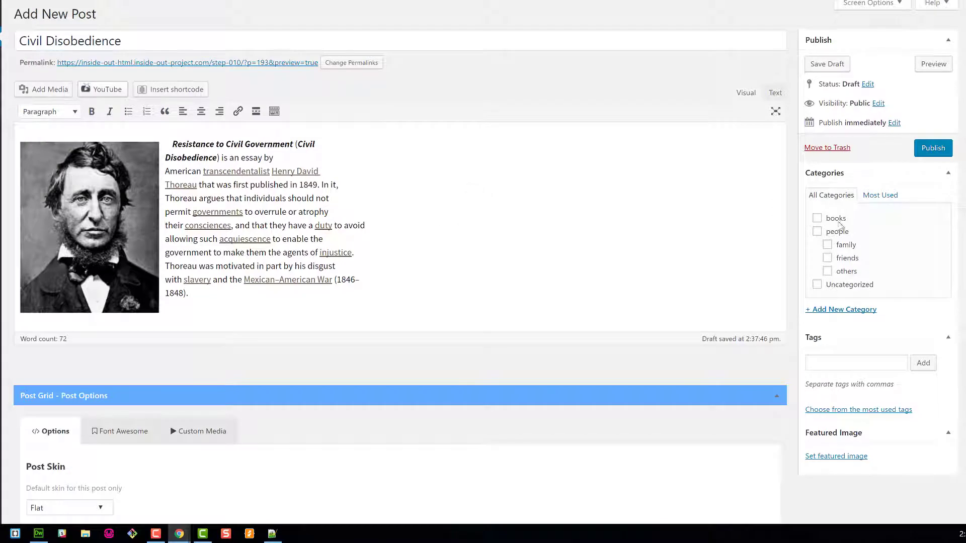
# Publish the post in the books category with henry_david_thoreau as its featured image
pyautogui.click(835, 219)
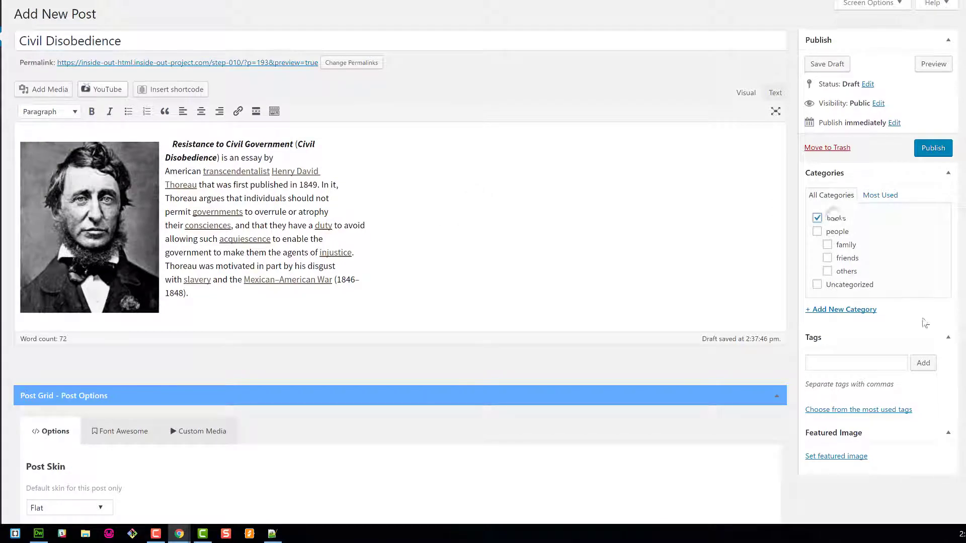
pyautogui.click(840, 458)
pyautogui.click(237, 146)
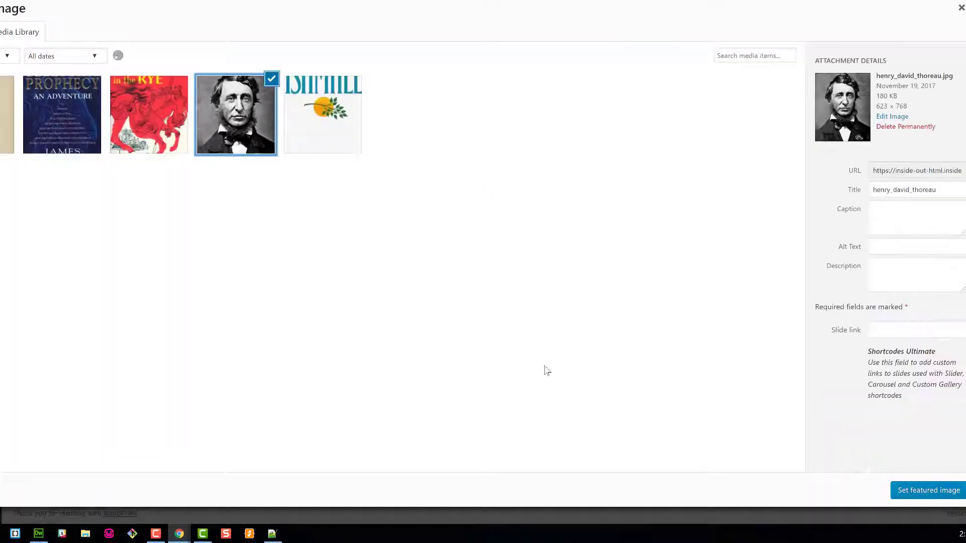
pyautogui.click(943, 489)
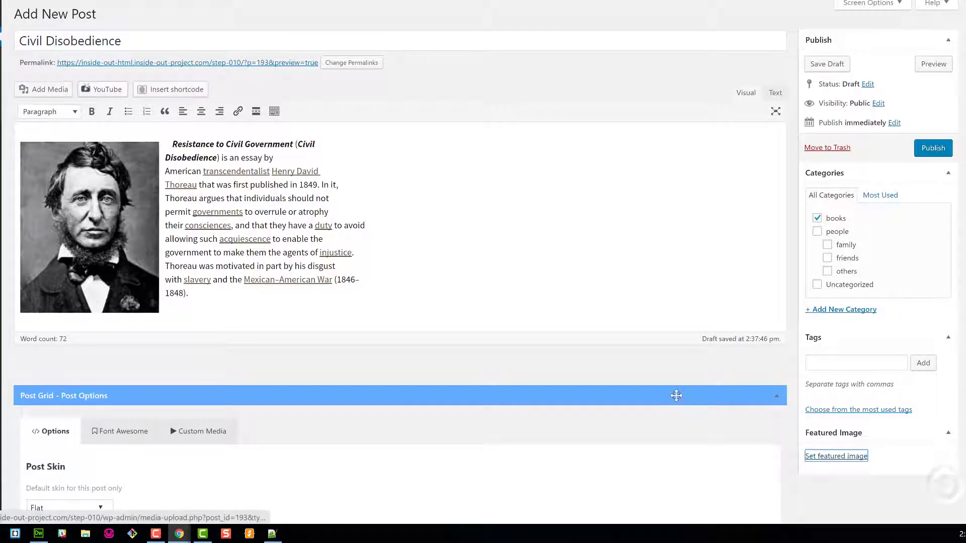
pyautogui.click(939, 149)
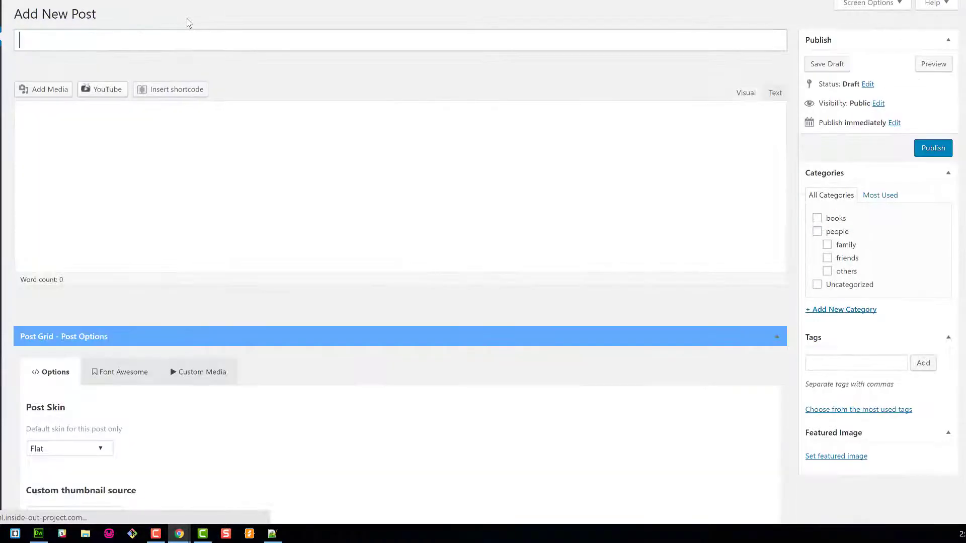
# Fill the new post's body with the paragraph about The Celestine Prophecy, and copy "The Celestine Prophecy" from it into the title
pyautogui.click(201, 172)
pyautogui.hotkey('ctrl', 'v')
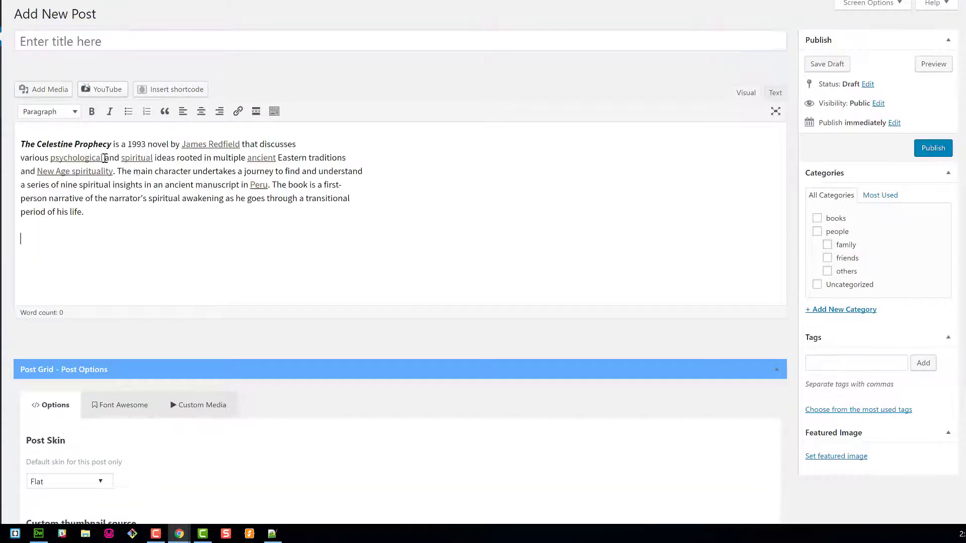
pyautogui.moveTo(111, 146); pyautogui.dragTo(21, 144)
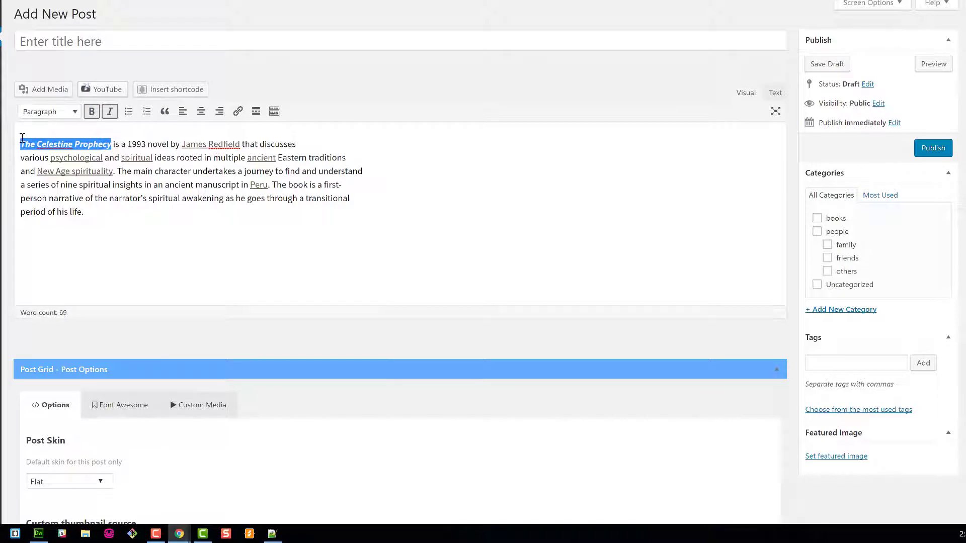
pyautogui.click(73, 42)
pyautogui.hotkey('ctrl', 'v')
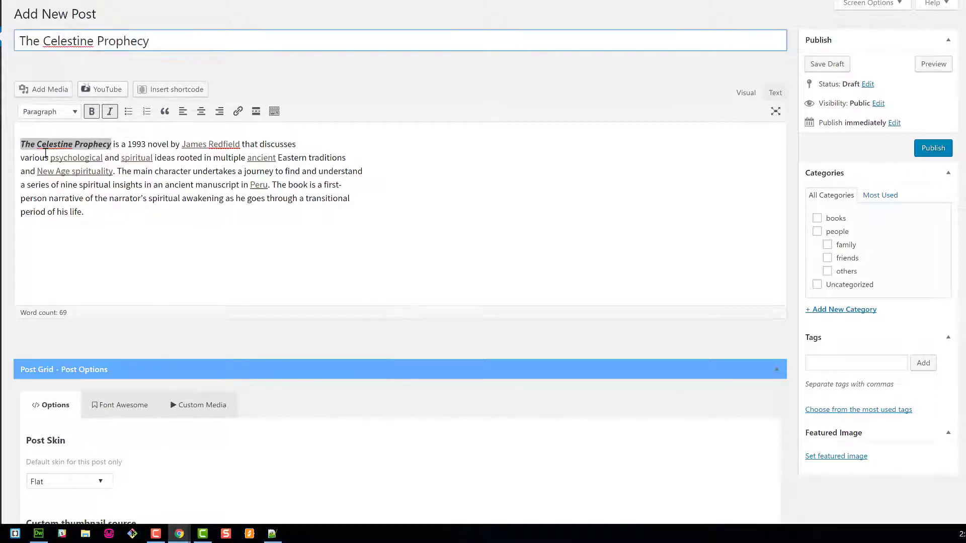
# Insert the thecelestineprophecy image from the media library at the start of the post body
pyautogui.press('Tab')
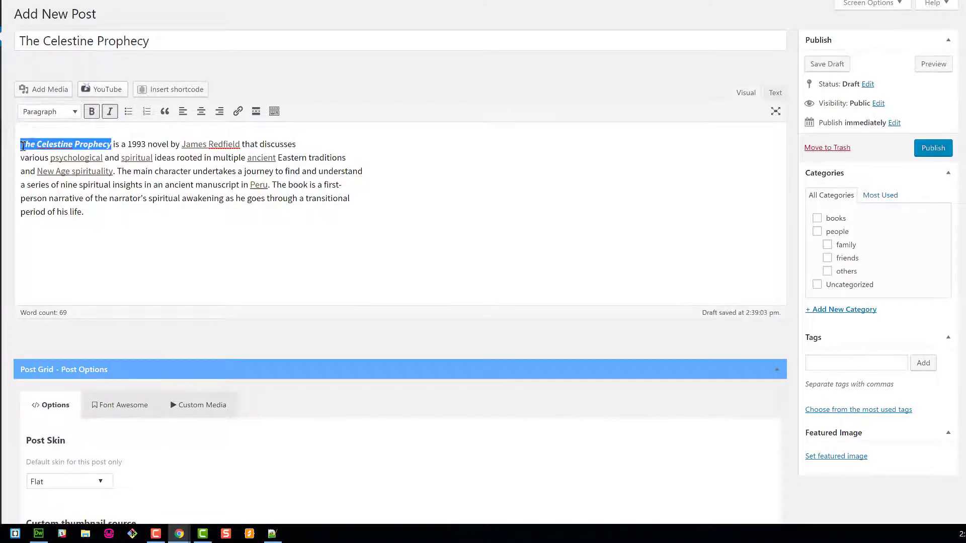
pyautogui.press('Left')
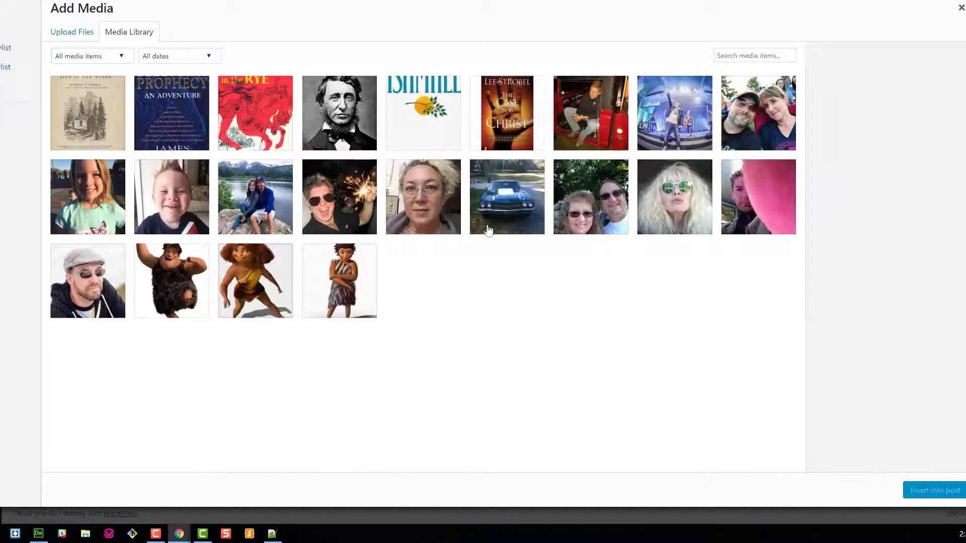
pyautogui.click(177, 110)
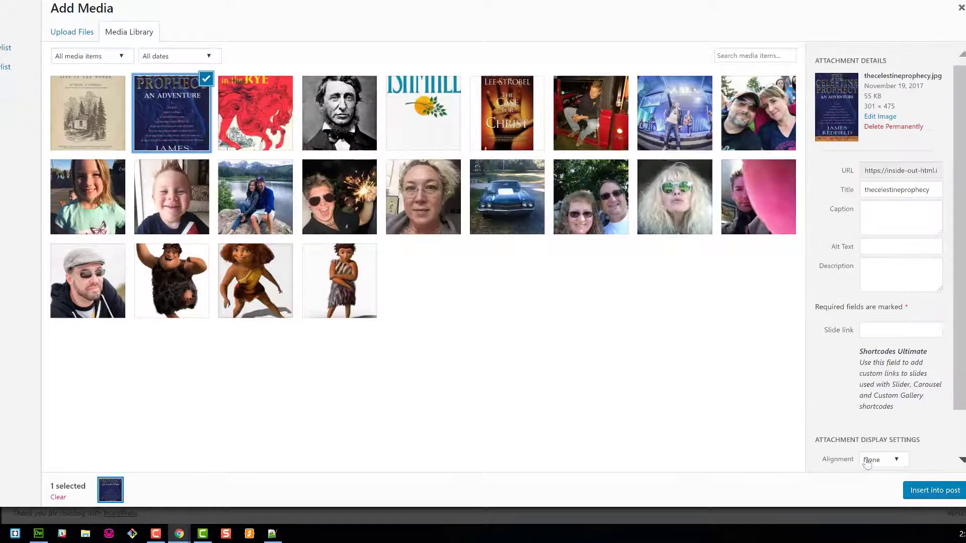
pyautogui.click(917, 496)
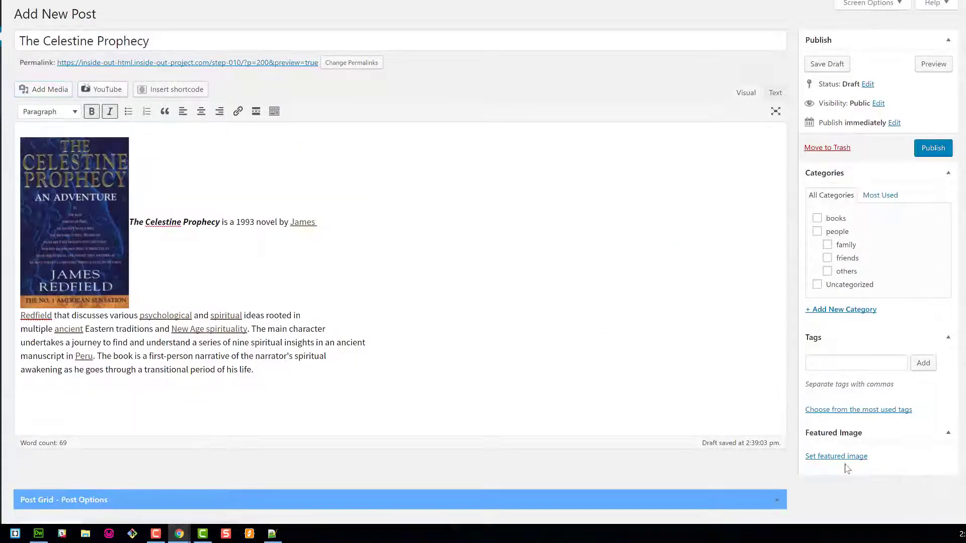
# Set thecelestineprophecy as the featured image, and publish the post in the books category
pyautogui.click(839, 458)
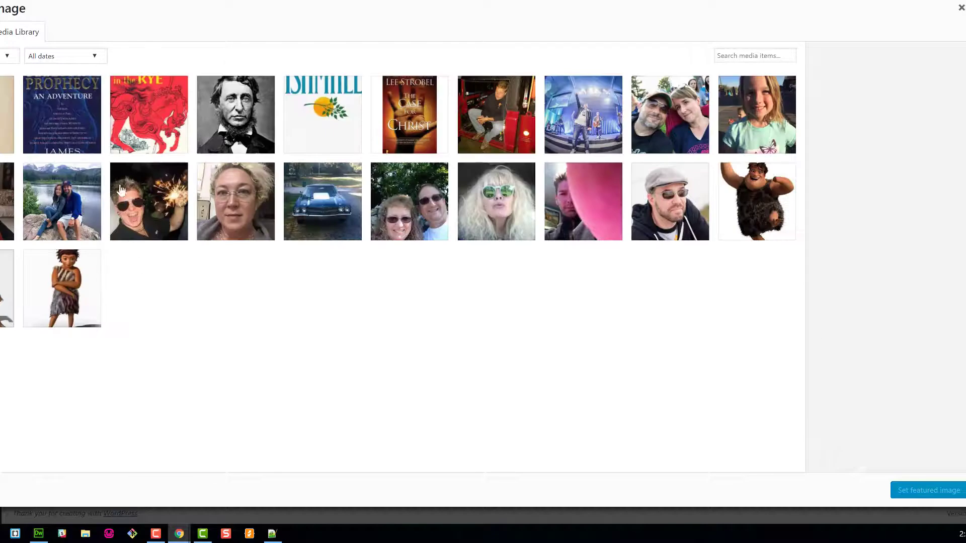
pyautogui.click(69, 122)
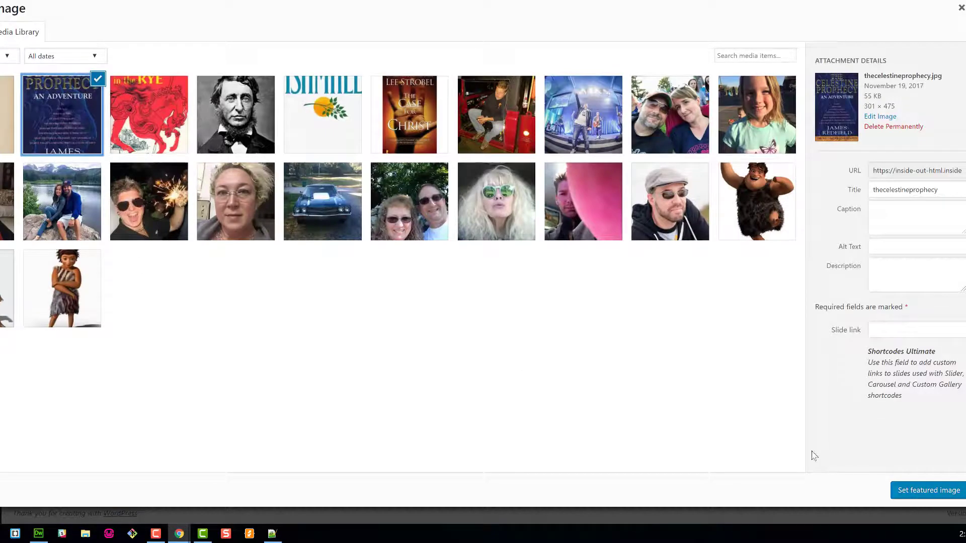
pyautogui.click(937, 492)
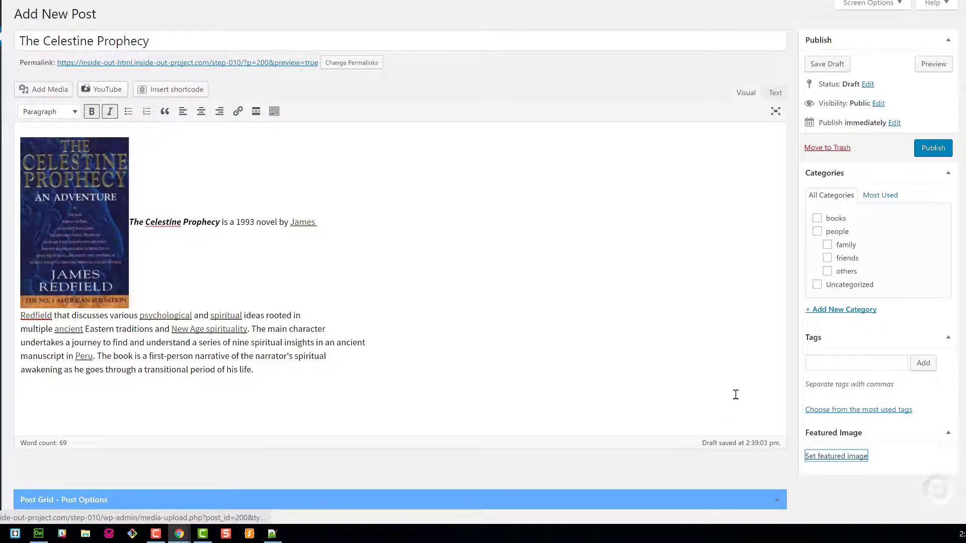
pyautogui.click(838, 218)
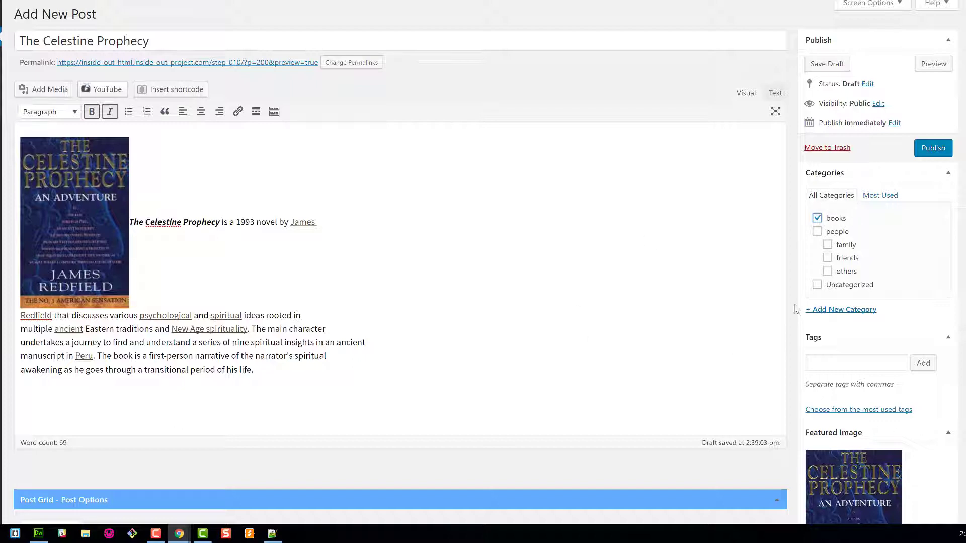
pyautogui.click(937, 155)
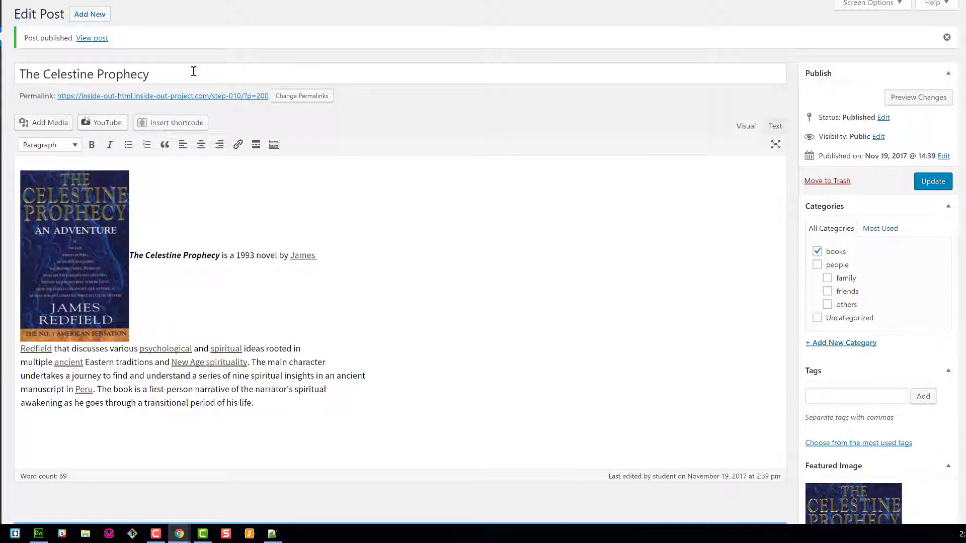
# Start another new post, and fill its body with the two paragraphs about the 1951 novel The Catcher in the Rye
pyautogui.click(90, 14)
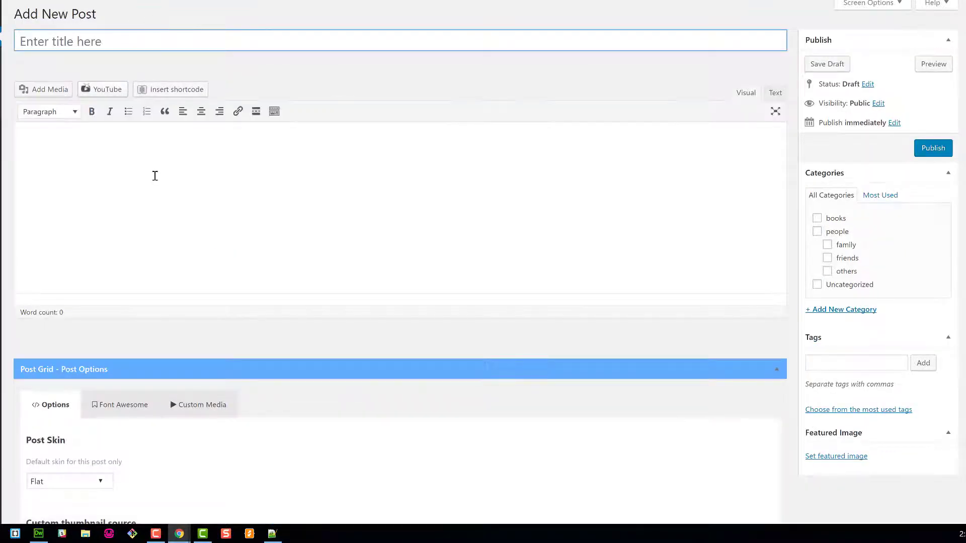
pyautogui.click(155, 175)
pyautogui.write("The Catcher in the Rye is a 1951 novel by J. D. Salinger.[3] A classic novel originally published for adults, it has since become popular with adolescent readers for its themes of teenage angst and alienation.[4][5] It has been translated into almost all of the world's major languages.[6] Around 1 million copies are sold each year with total sales of more than 65 million books.[7] The novel's protagonist Holden Caulfield has become an icon for teenage rebellion.[8] The novel also deals with complex issues of innocence, identity, belonging, loss, and connection.\\nThe novel was included on Time's 2005 list of the 100 best English-language novels written since 1923[9] and it was named by Modern Library and its readers as one of the 100 best English-language novels of the 20th century.[10][11][12] In 2003, it was listed at #15 on the BBC's survey The Big Read.")
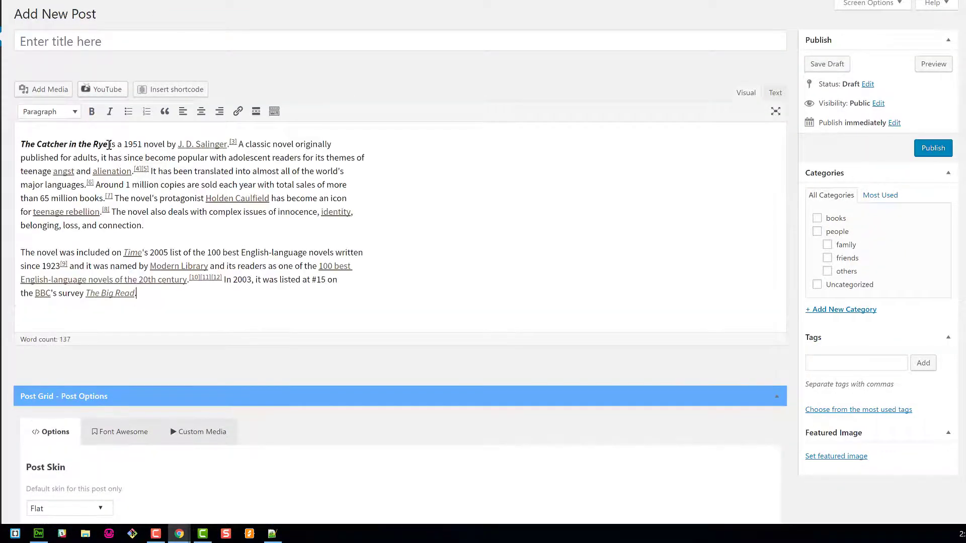
# Copy "The Catcher in the Rye" from the opening of the post body into the post title
pyautogui.moveTo(108, 145); pyautogui.dragTo(20, 144)
pyautogui.hotkey('ctrl', 'c')
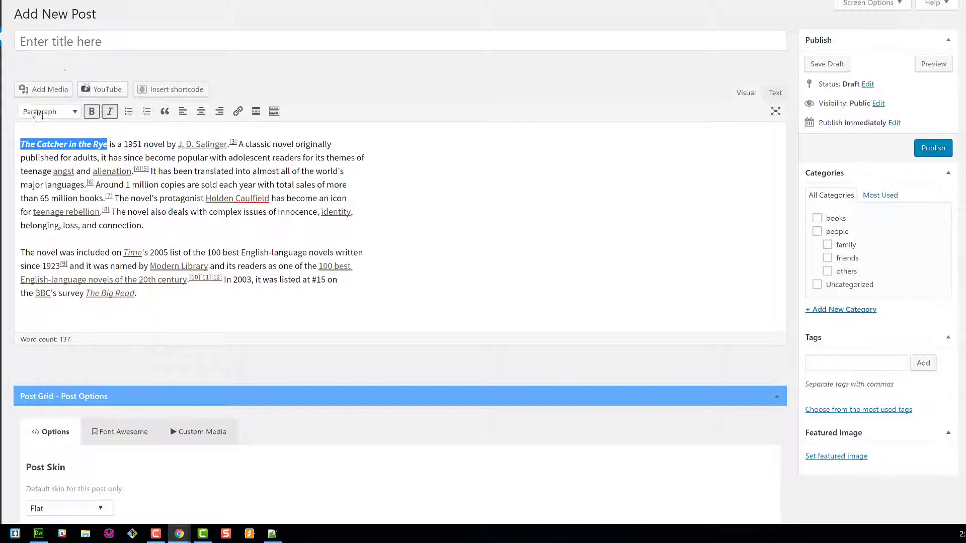
pyautogui.click(67, 48)
pyautogui.hotkey('ctrl', 'v')
pyautogui.press('Tab')
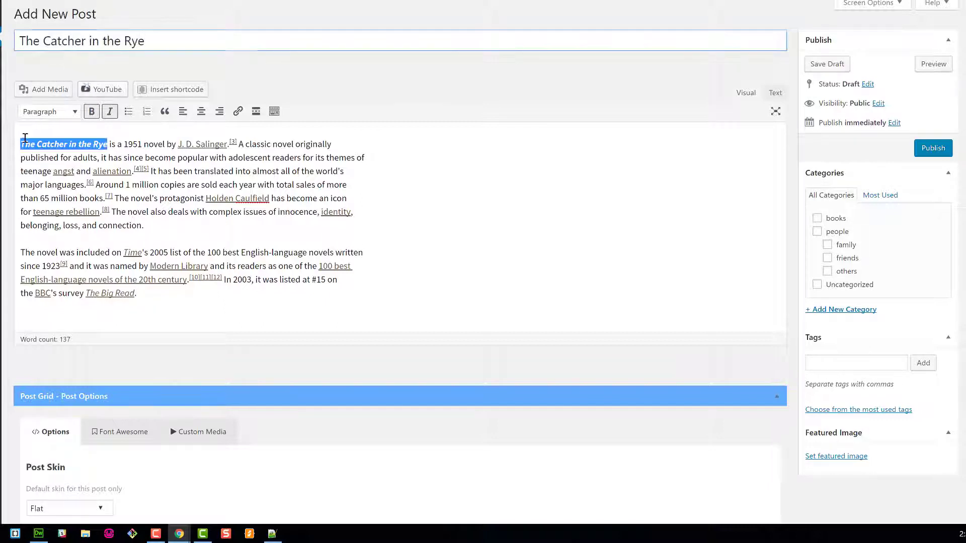
# Insert the rye_catcher image from the media library at the start of the post body and align it left
pyautogui.click(23, 147)
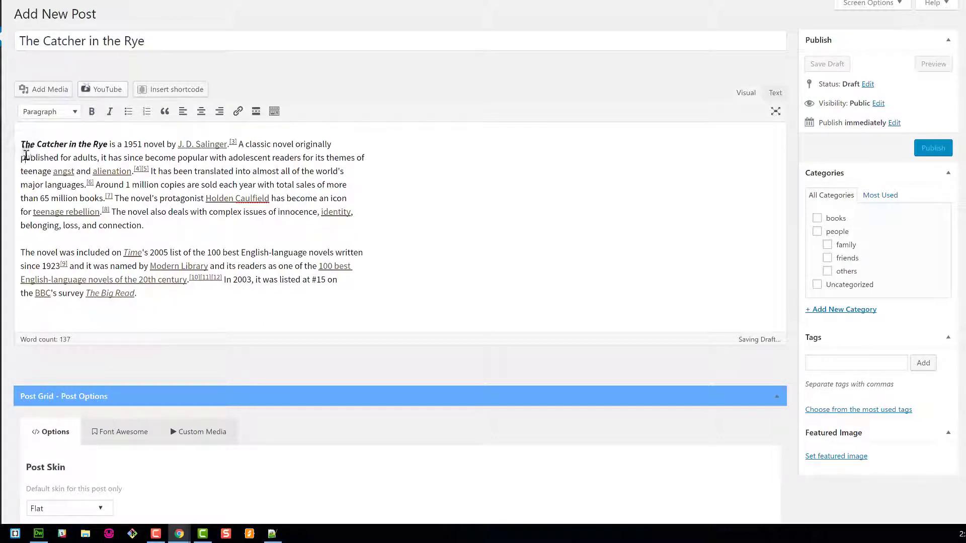
pyautogui.click(54, 92)
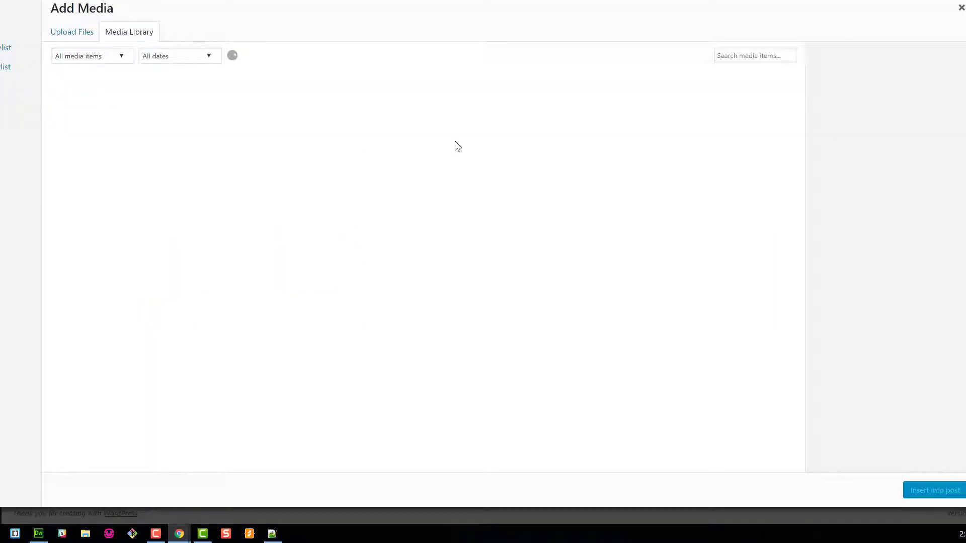
pyautogui.click(278, 123)
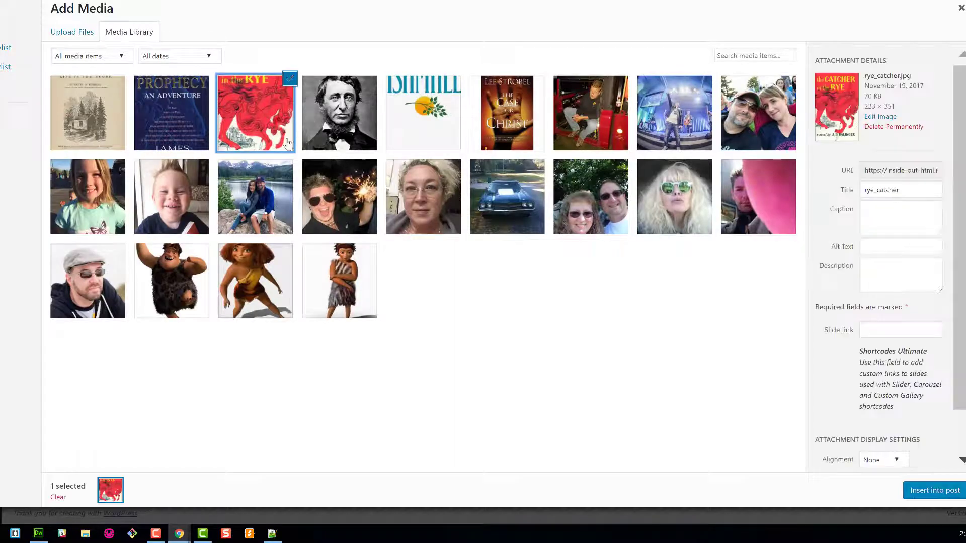
pyautogui.click(930, 491)
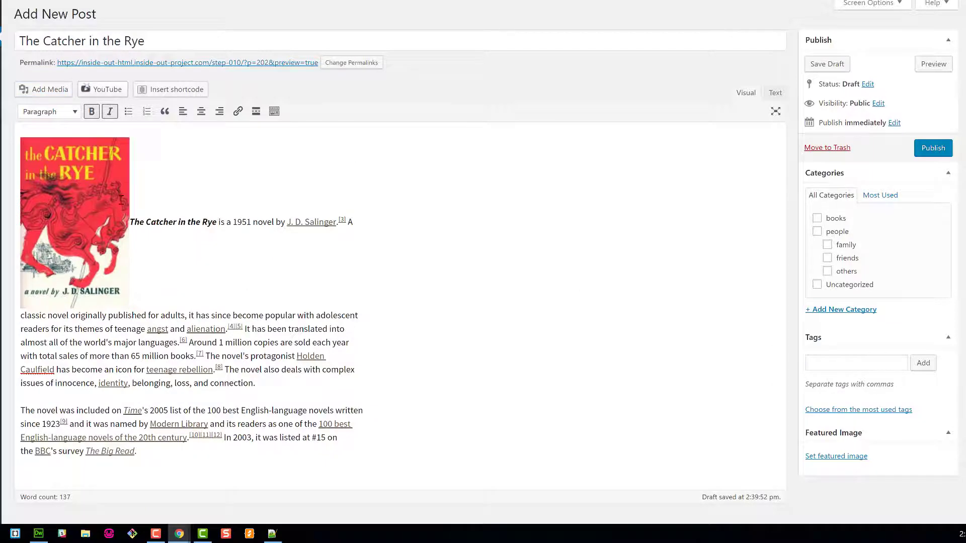
pyautogui.click(85, 205)
pyautogui.click(28, 134)
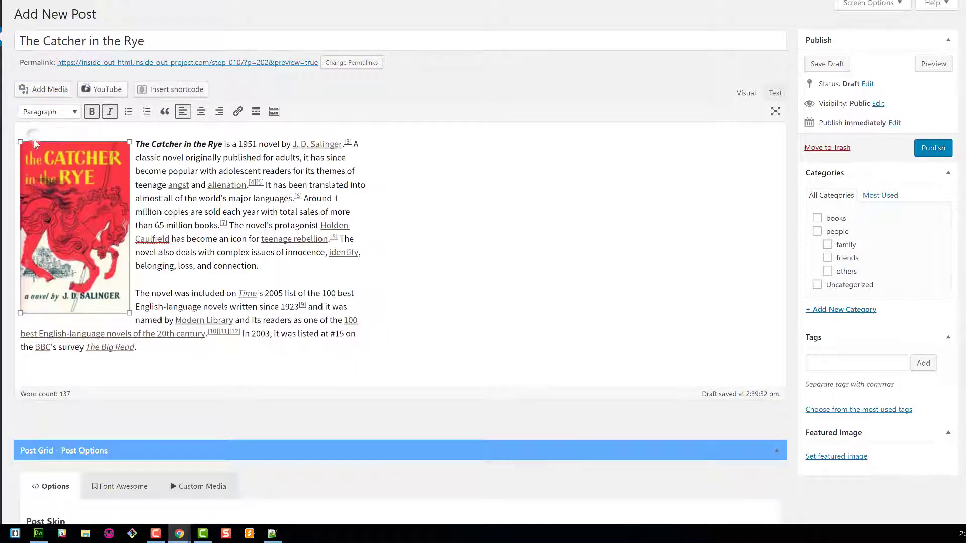
# Set rye_catcher as the featured image, and publish the post in the books category
pyautogui.click(860, 456)
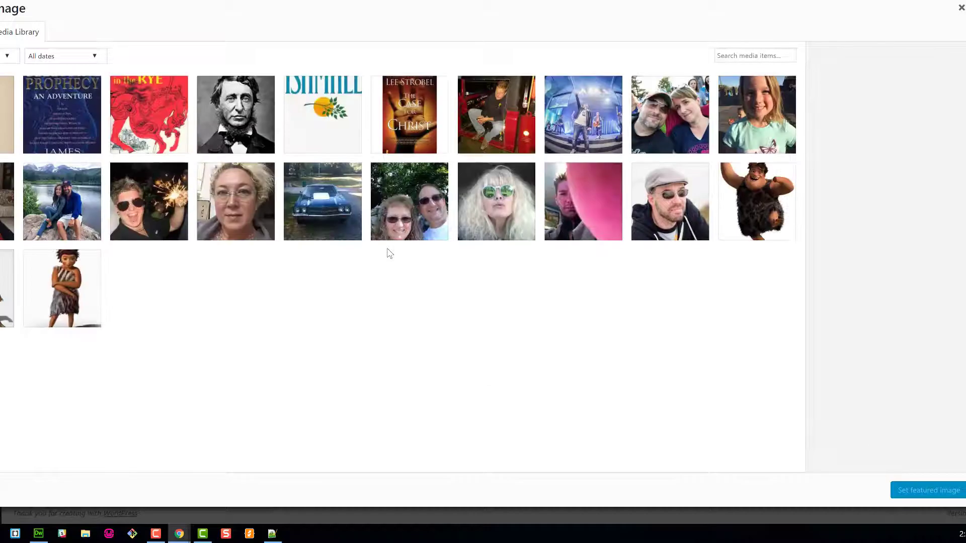
pyautogui.click(179, 132)
pyautogui.click(928, 490)
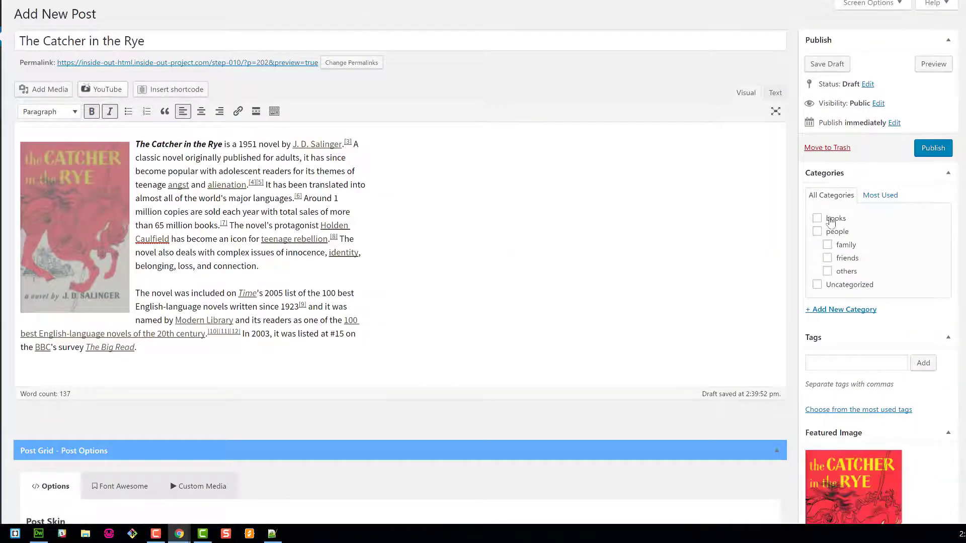
pyautogui.click(831, 222)
pyautogui.click(932, 150)
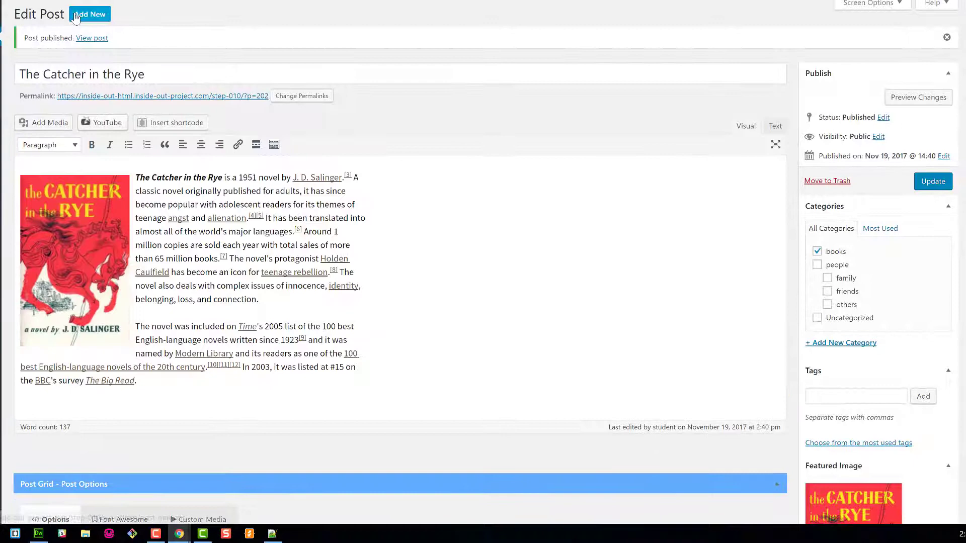
# Start another new post, fill its body with the two paragraphs about Thoreau's Walden, and copy "Walden" from them into the title
pyautogui.click(76, 15)
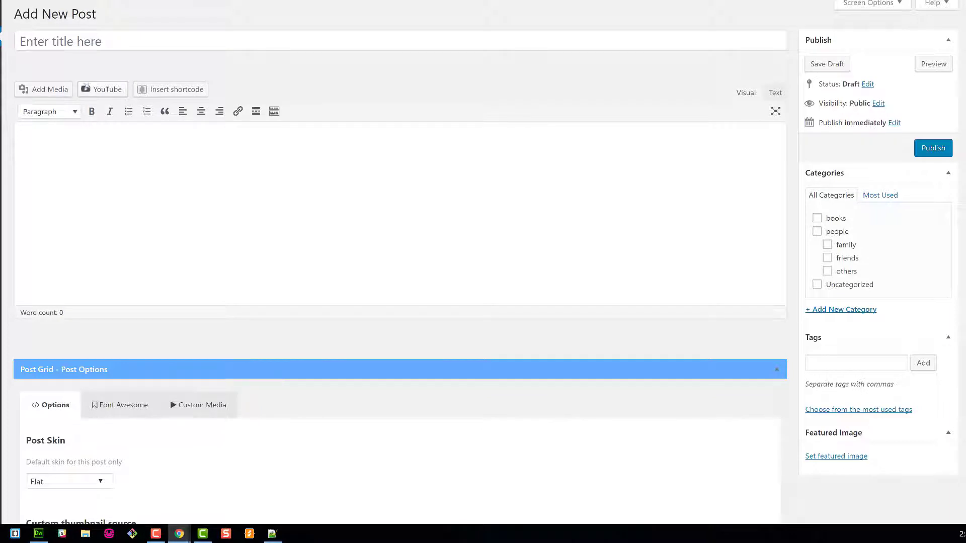
pyautogui.click(199, 235)
pyautogui.write("First published in 1854, Walden details Thoreau's experiences over the course of two years, two months, and two days in a cabin he built near Walden Pond, amidst woodland owned by his friend and mentor Ralph Waldo Emerson, near Concord, Massachusetts. Thoreau used this time to write his first book, A Week on the Concord and Merrimack Rivers. The experience later inspired Walden, in which Thoreau compresses the time into a single calendar year and uses passages of four seasons to symbolize human development. By immersing himself in nature, Thoreau hoped to gain a more objective understanding of society through personal introspection. Simple living and self-sufficiency were Thoreau's other goals, and the whole project was inspired by transcendentalist philosophy, a central theme of the American Romantic Period.")
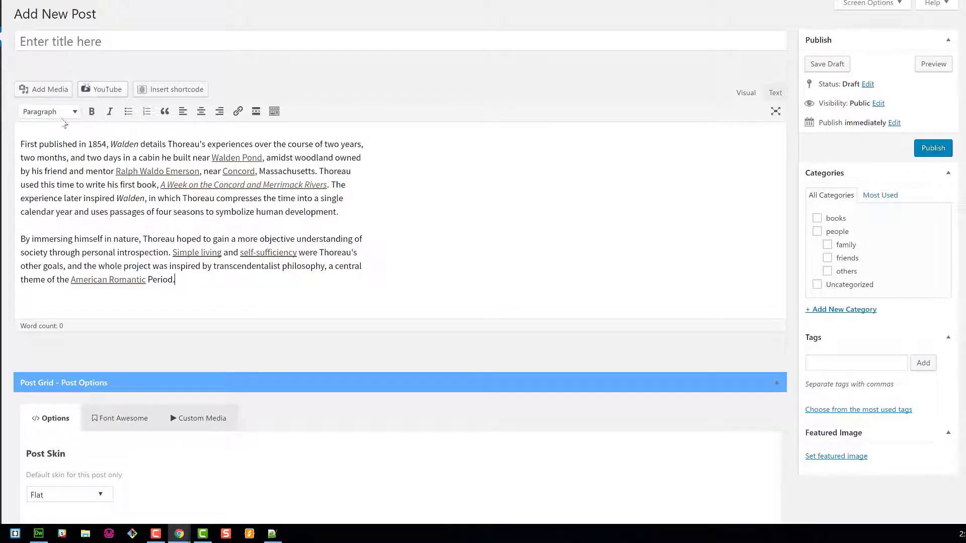
pyautogui.doubleClick(127, 144)
pyautogui.hotkey('ctrl', 'c')
pyautogui.click(122, 42)
pyautogui.hotkey('ctrl', 'v')
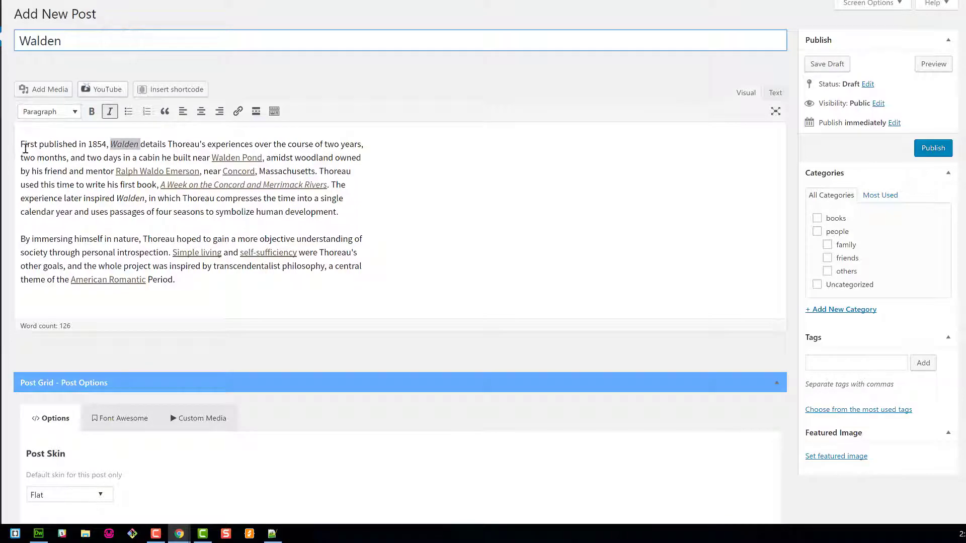
# Insert the walden-thoreau image from the media library at the start of the Walden post's body
pyautogui.click(21, 144)
pyautogui.click(49, 89)
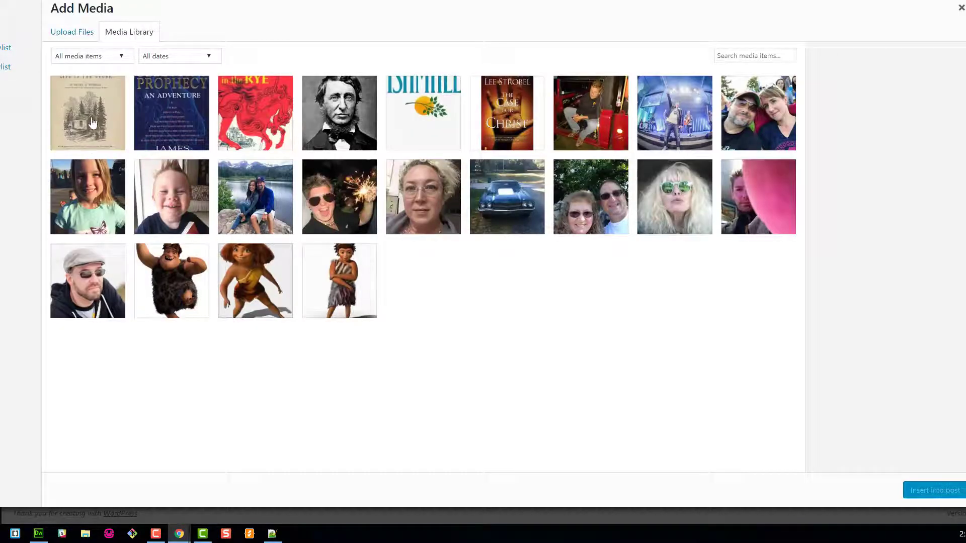
pyautogui.click(91, 121)
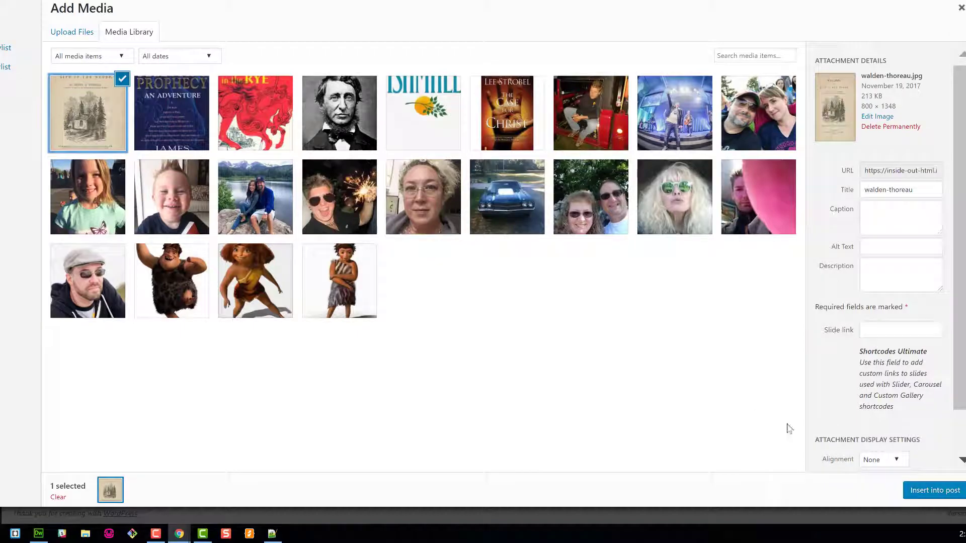
pyautogui.click(935, 491)
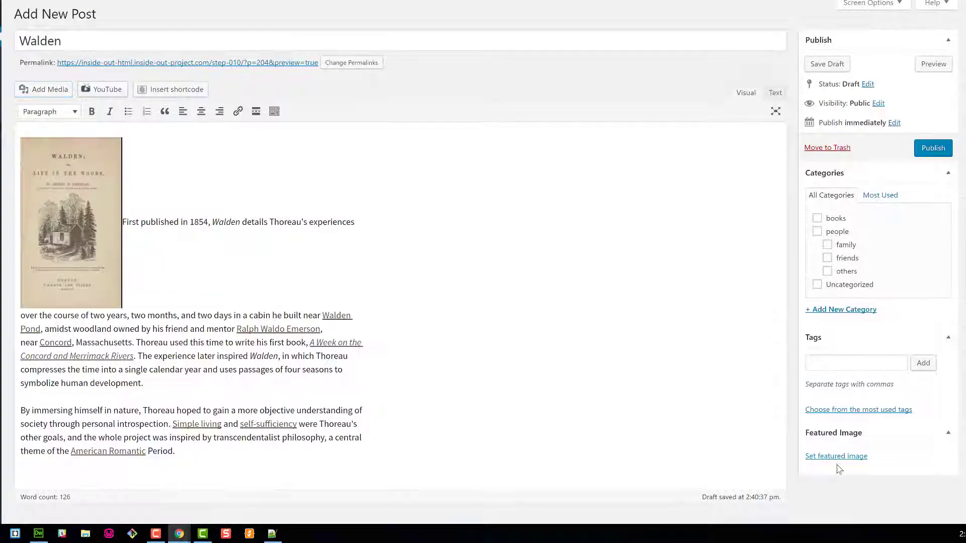
# Set walden-thoreau as the Walden post's featured image and assign the post to the books category
pyautogui.click(836, 457)
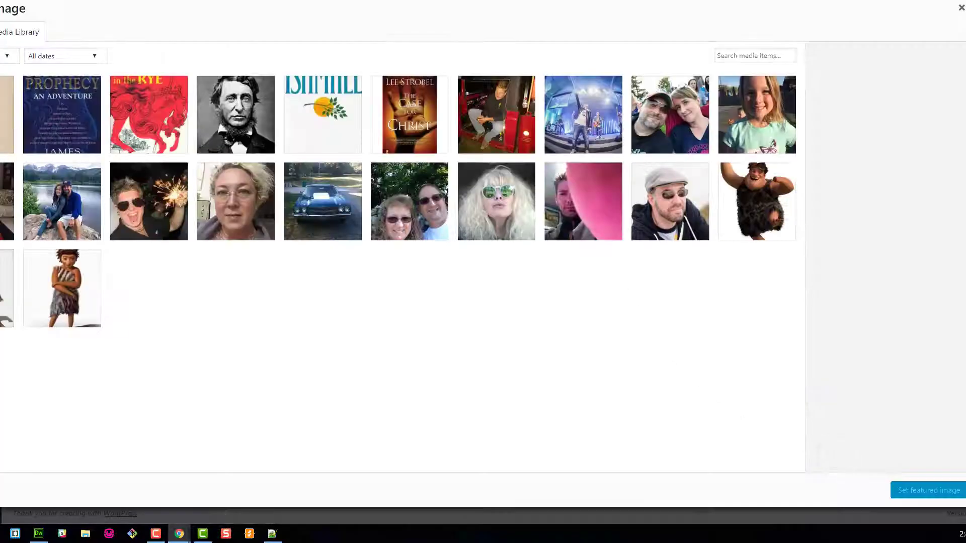
pyautogui.click(943, 492)
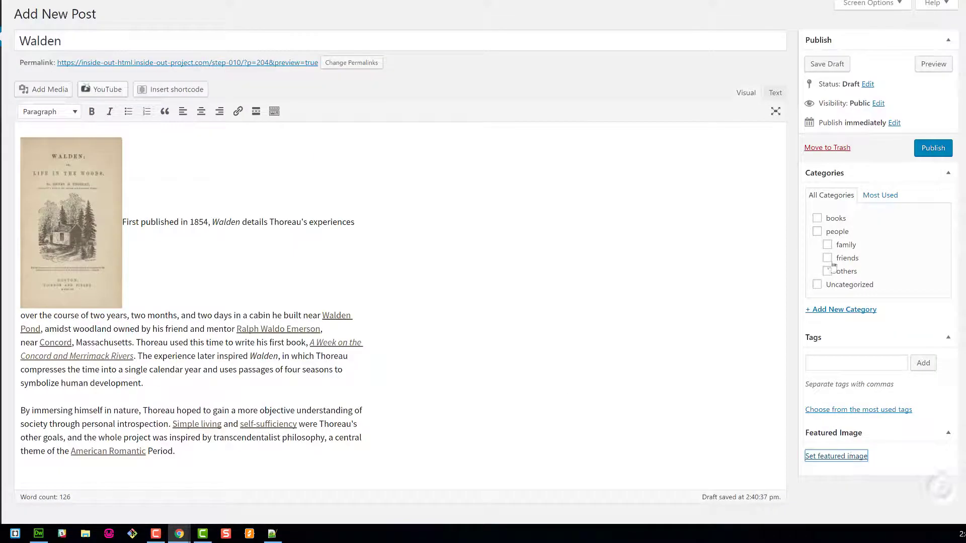
pyautogui.click(817, 218)
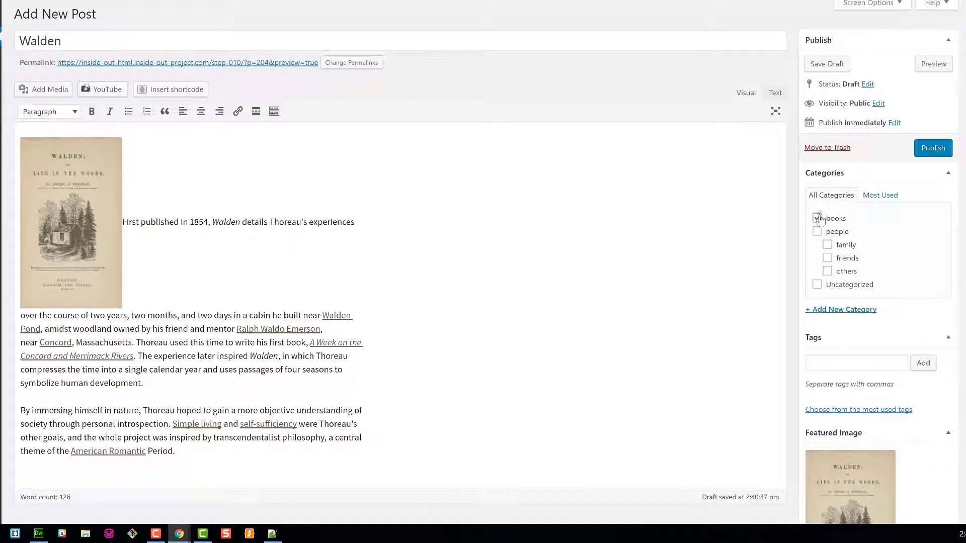
# Align the book cover image in the Walden post's body left, and publish the post
pyautogui.click(96, 214)
pyautogui.click(25, 135)
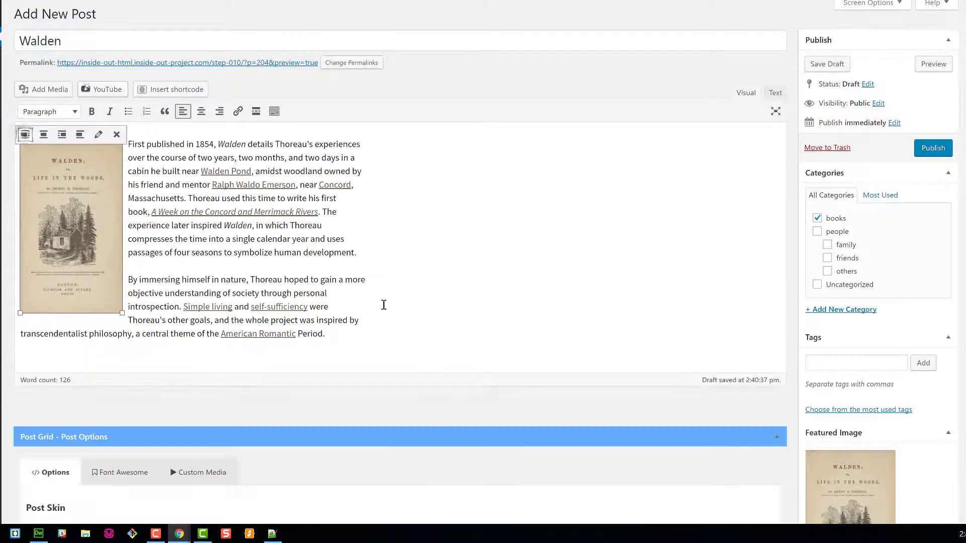
pyautogui.click(521, 281)
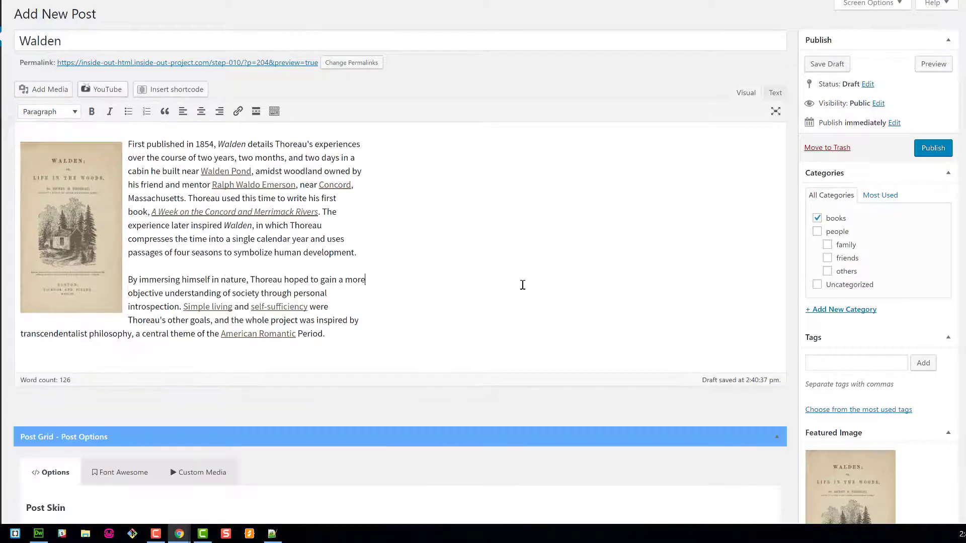
pyautogui.click(933, 148)
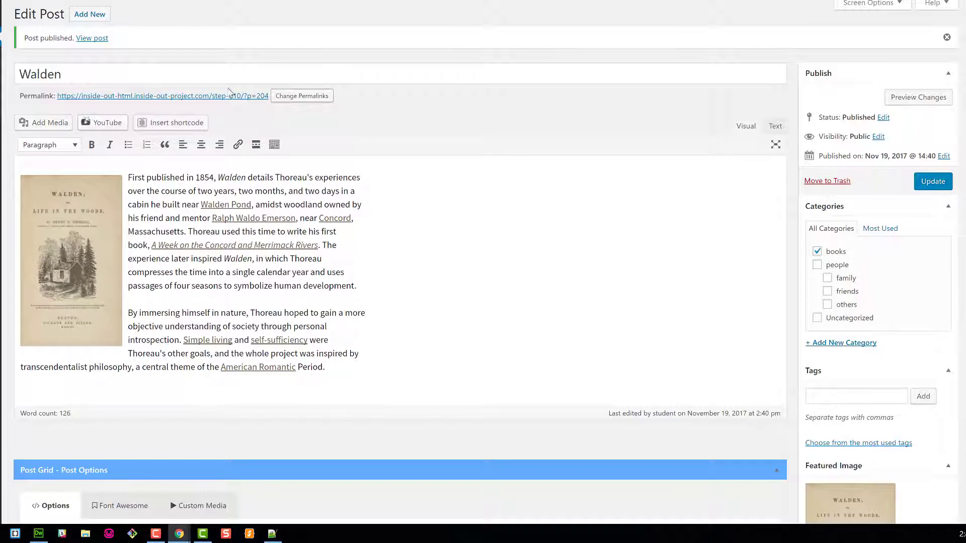
# Start another new post, paste the two paragraphs about the 1992 novel Ishmael as its body, and copy "Ishmael" into the title
pyautogui.click(98, 16)
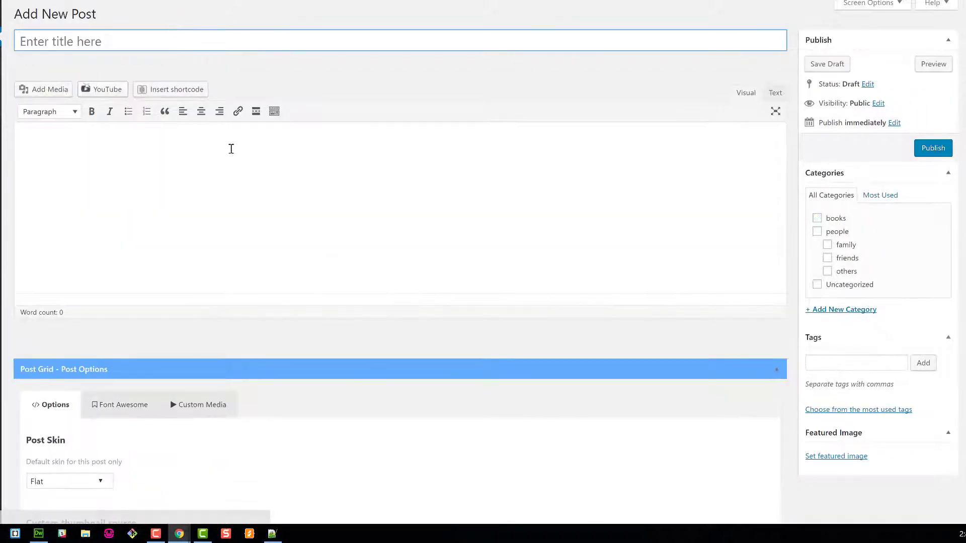
pyautogui.click(234, 150)
pyautogui.hotkey('ctrl', 'v')
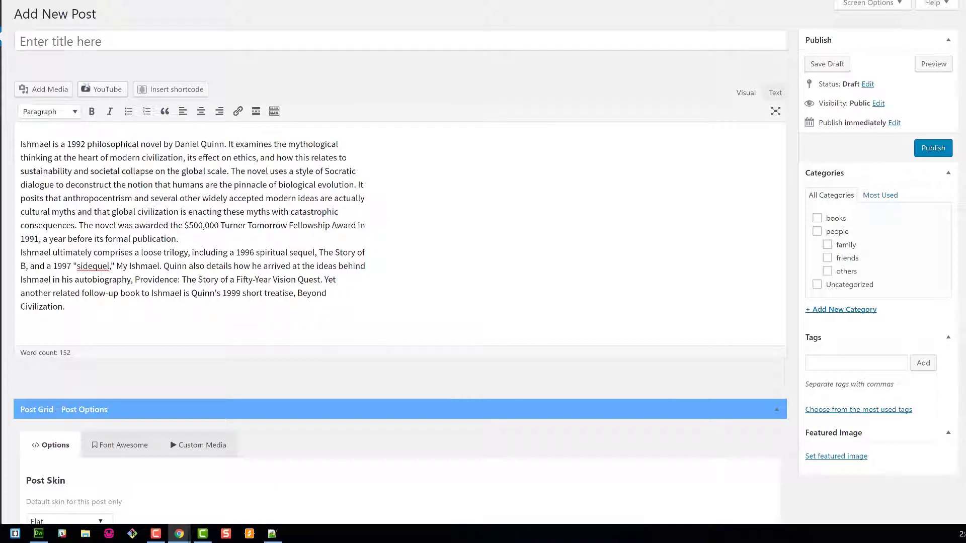
pyautogui.click(232, 237)
pyautogui.doubleClick(42, 144)
pyautogui.hotkey('ctrl', 'c')
pyautogui.click(77, 45)
pyautogui.hotkey('ctrl', 'v')
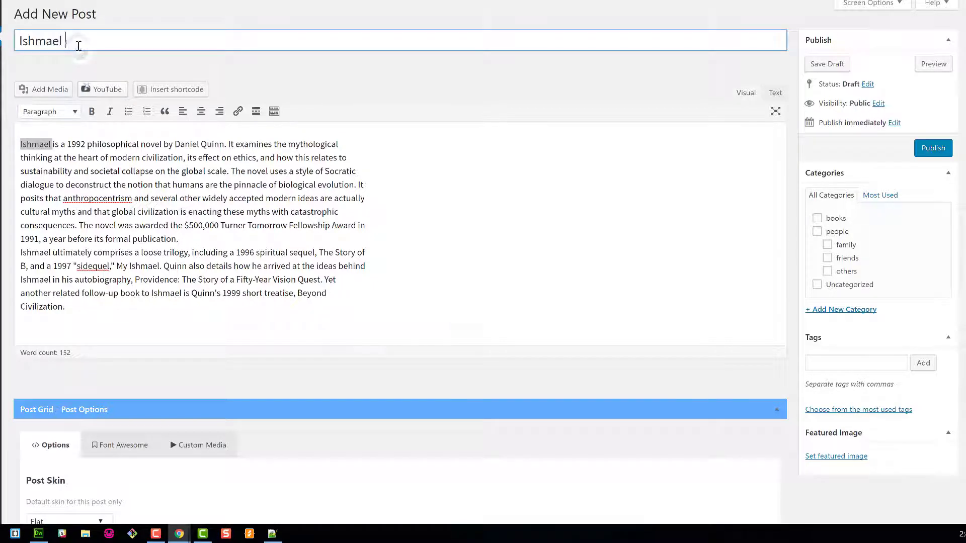
pyautogui.click(394, 174)
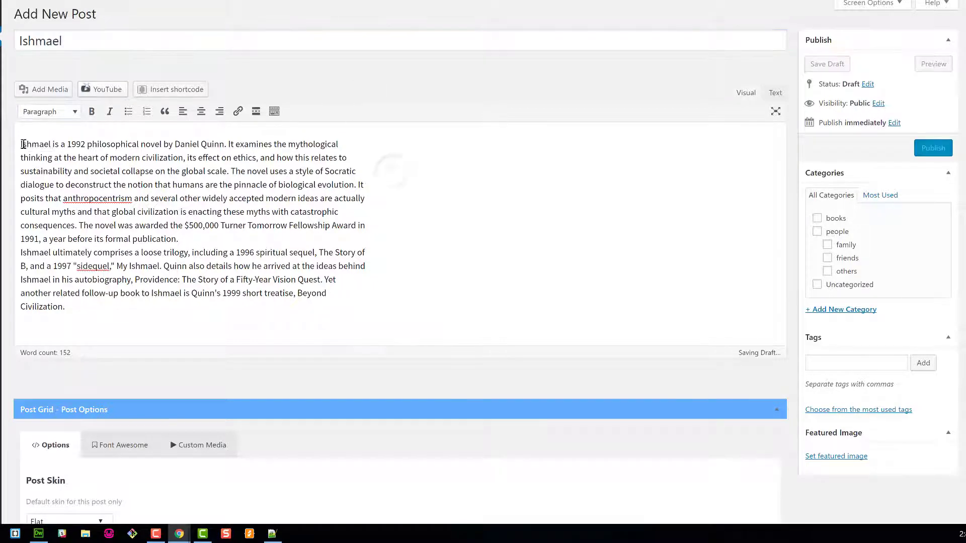
# Insert the danielquinn_ishmael image from the media library at the start of the Ishmael post's body
pyautogui.click(21, 145)
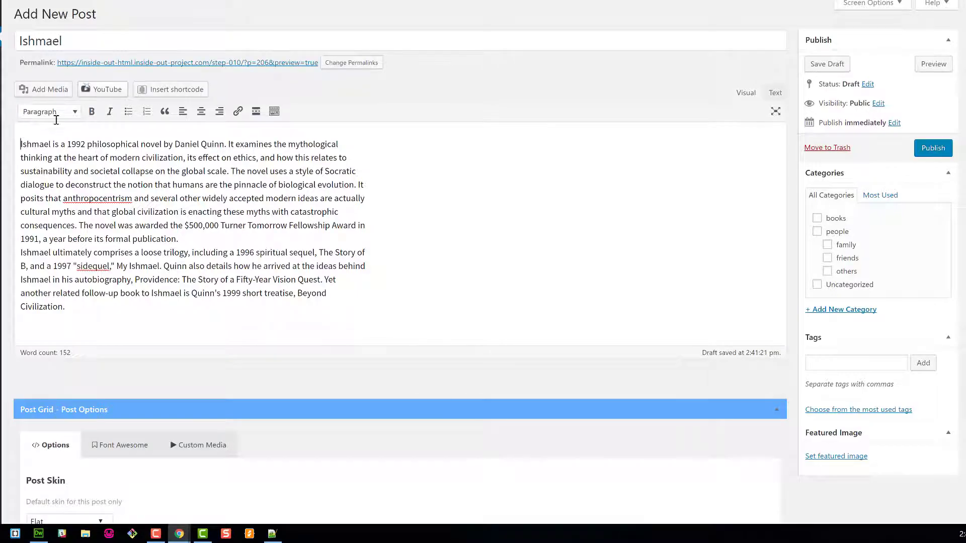
pyautogui.click(45, 89)
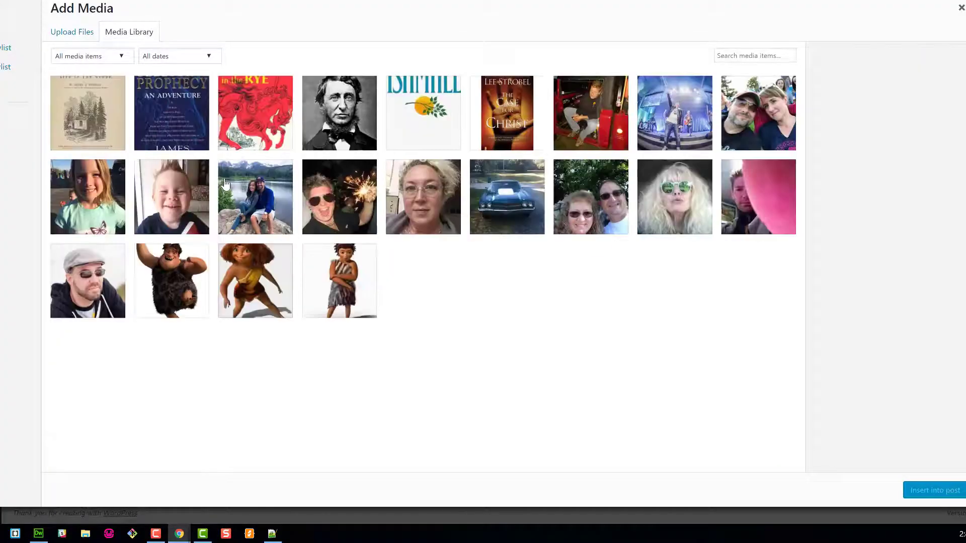
pyautogui.click(437, 122)
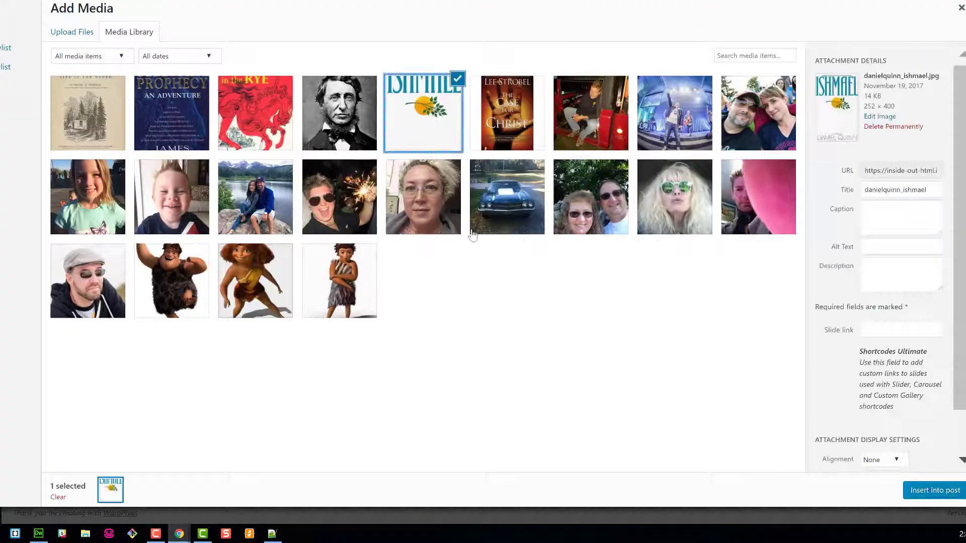
pyautogui.click(905, 495)
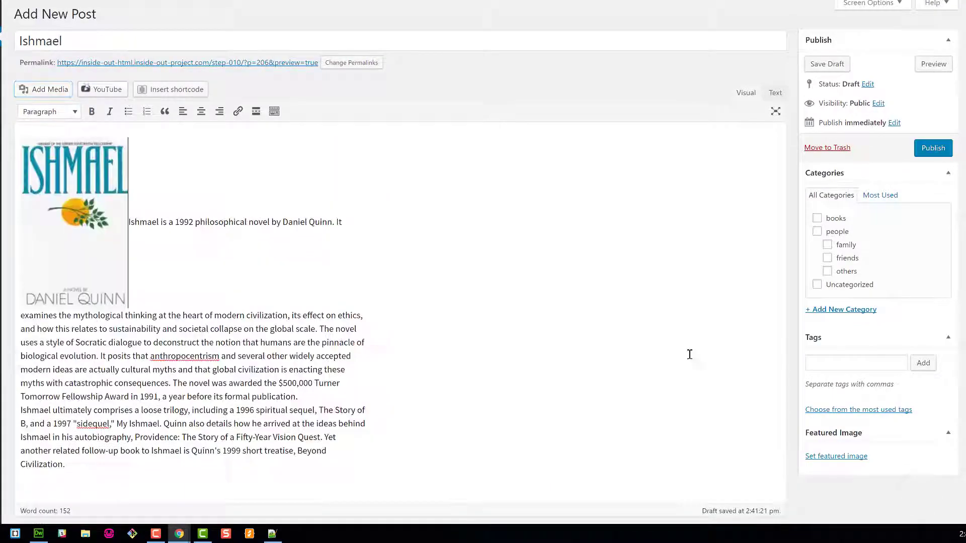
# Set danielquinn_ishmael as the Ishmael post's featured image and assign the post to the books category
pyautogui.click(836, 456)
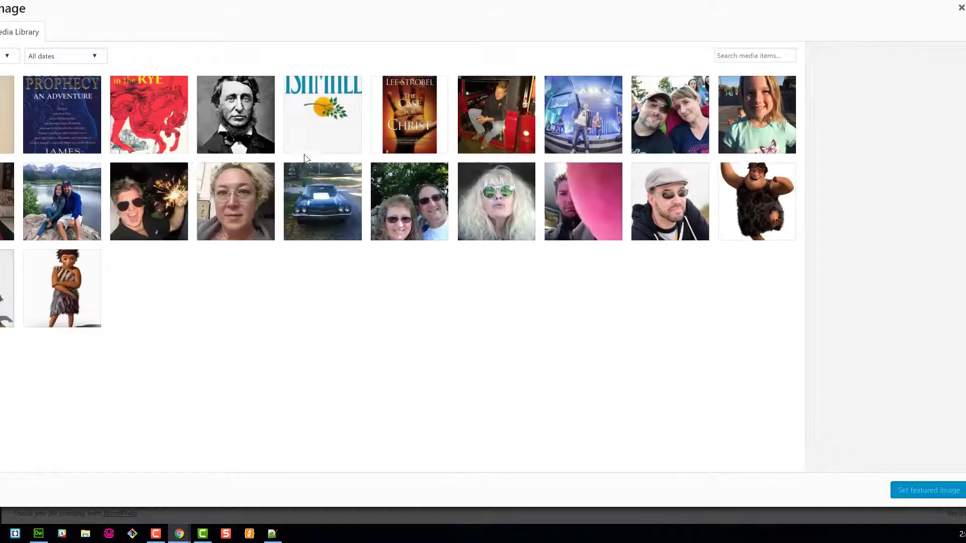
pyautogui.click(334, 126)
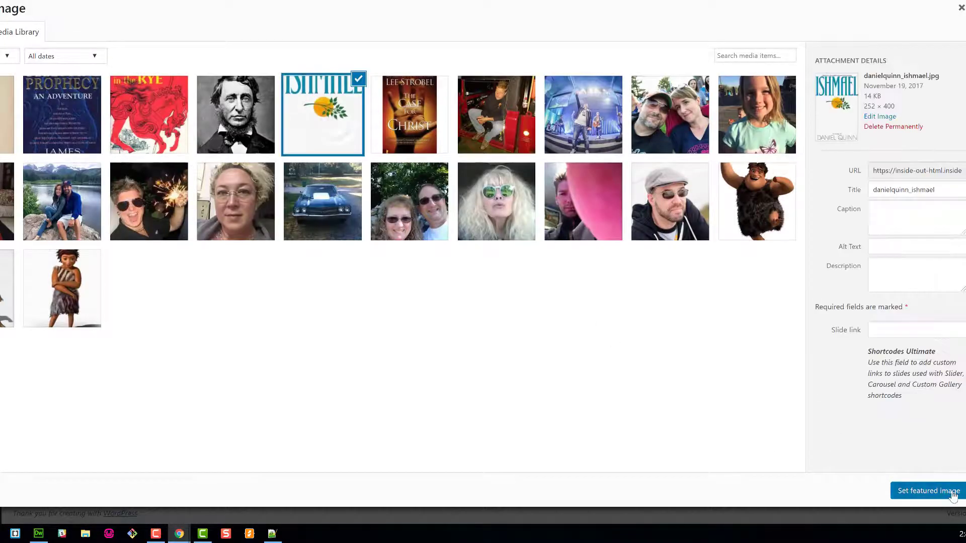
pyautogui.click(954, 496)
pyautogui.click(818, 218)
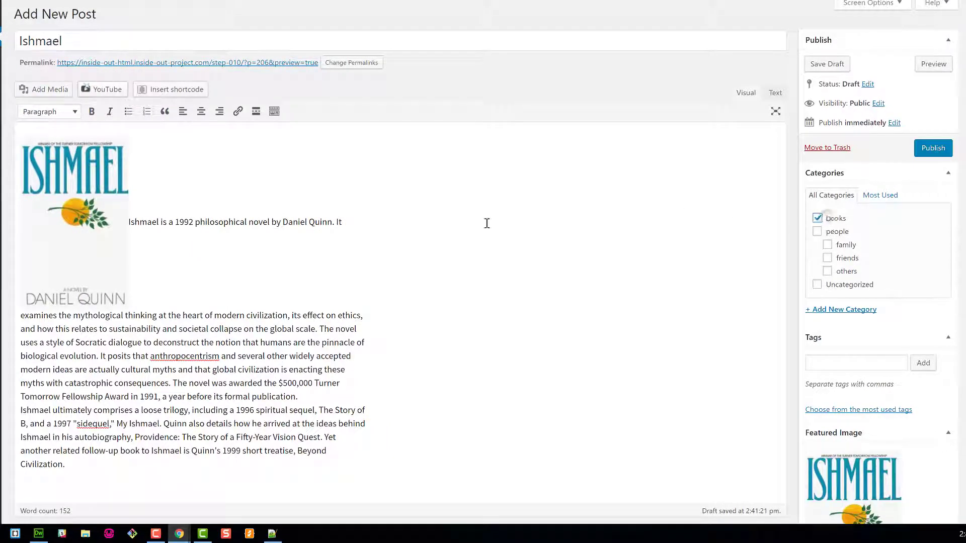
# Align the cover image in the Ishmael post's body left so the text wraps beside it
pyautogui.click(124, 220)
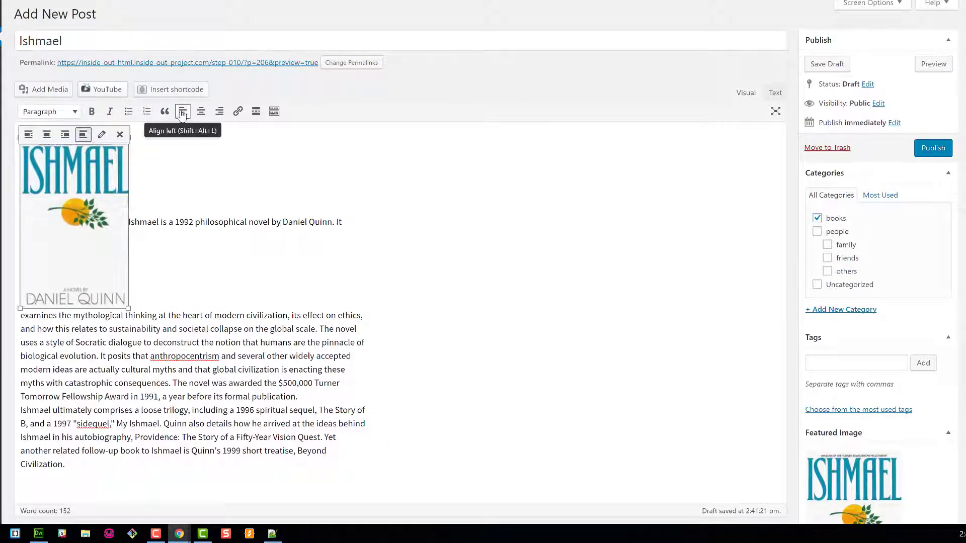
pyautogui.click(29, 134)
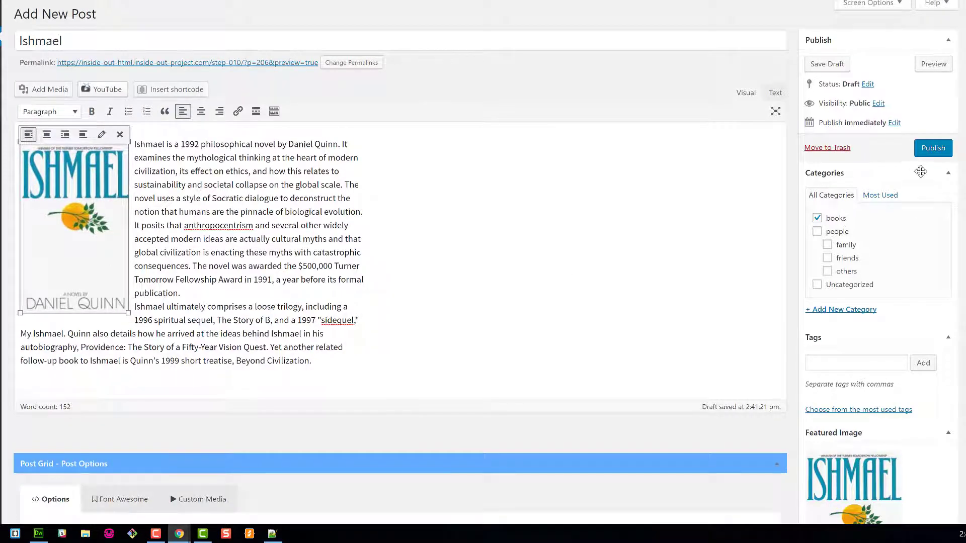
# Publish the Ishmael post and list all posts in the books category
pyautogui.click(934, 148)
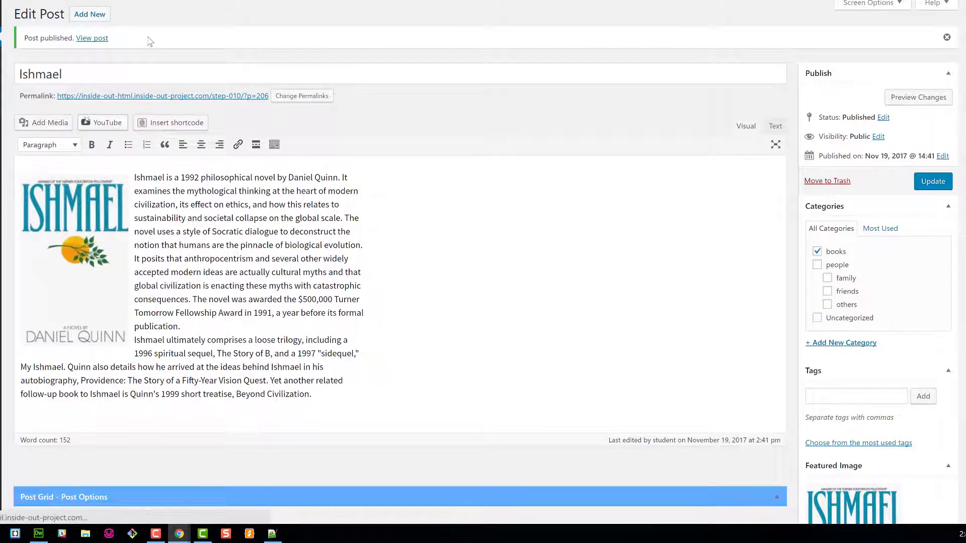
pyautogui.click(2, 43)
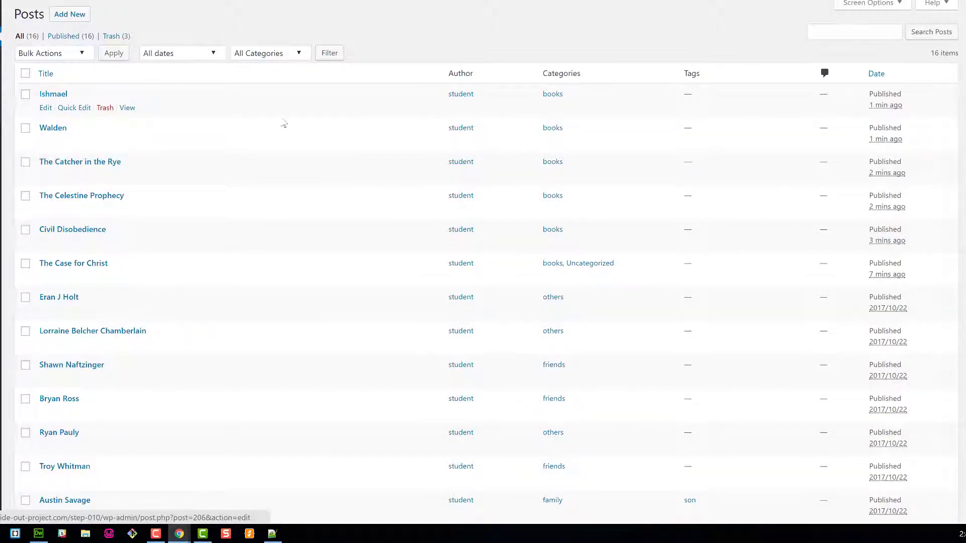
pyautogui.click(551, 95)
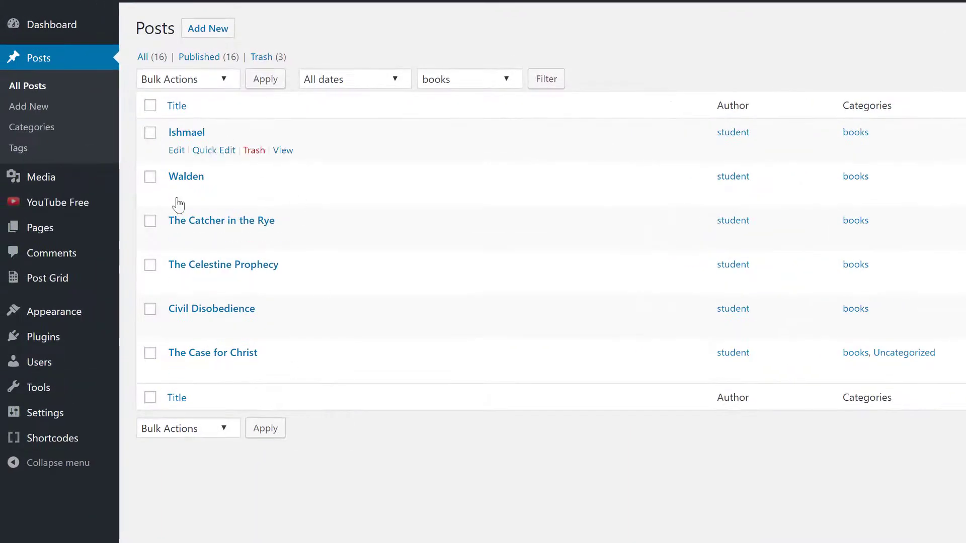
# Create a new post grid titled "Books Grid"
pyautogui.moveTo(79, 340)
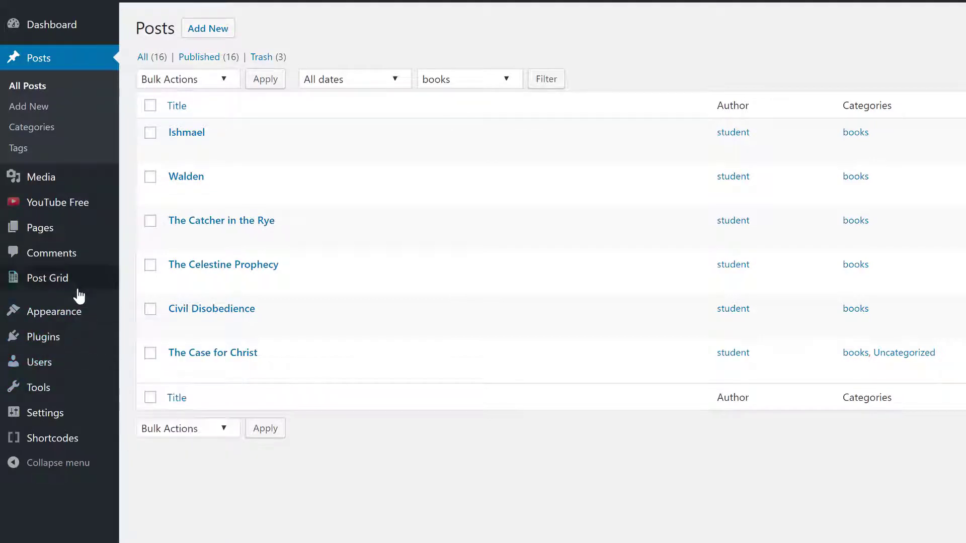
pyautogui.moveTo(74, 289)
pyautogui.click(170, 280)
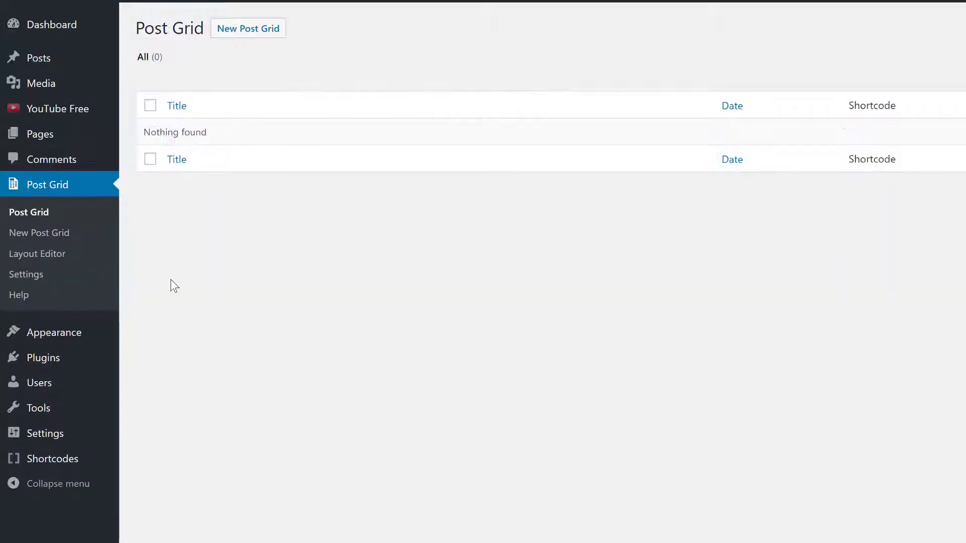
pyautogui.click(257, 28)
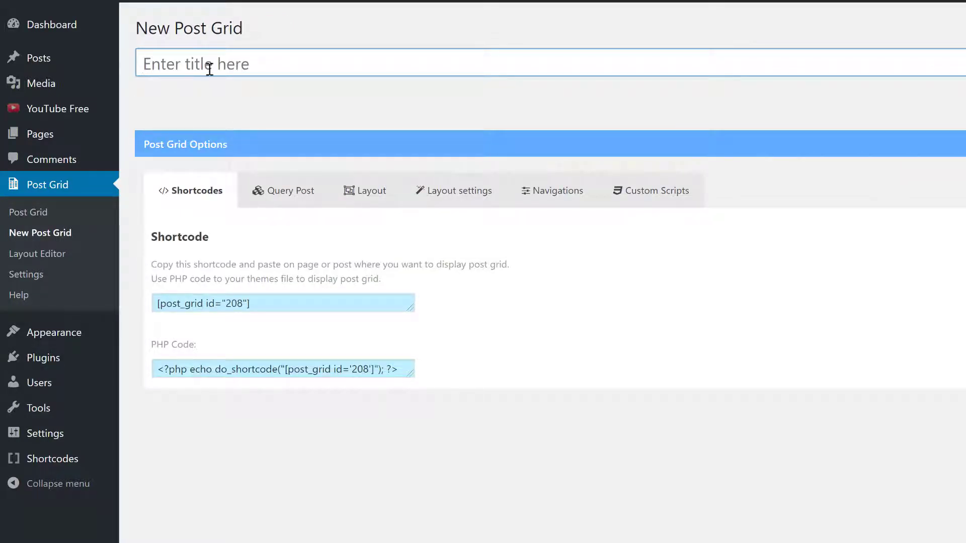
pyautogui.write('Book')
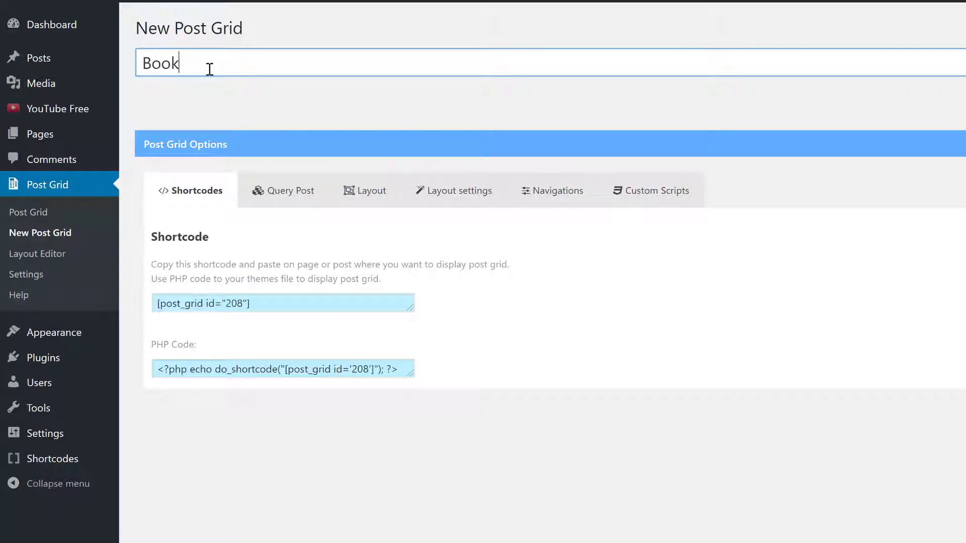
pyautogui.write('s Grid')
# Set the Books Grid query to the Post type and the books category
pyautogui.click(289, 194)
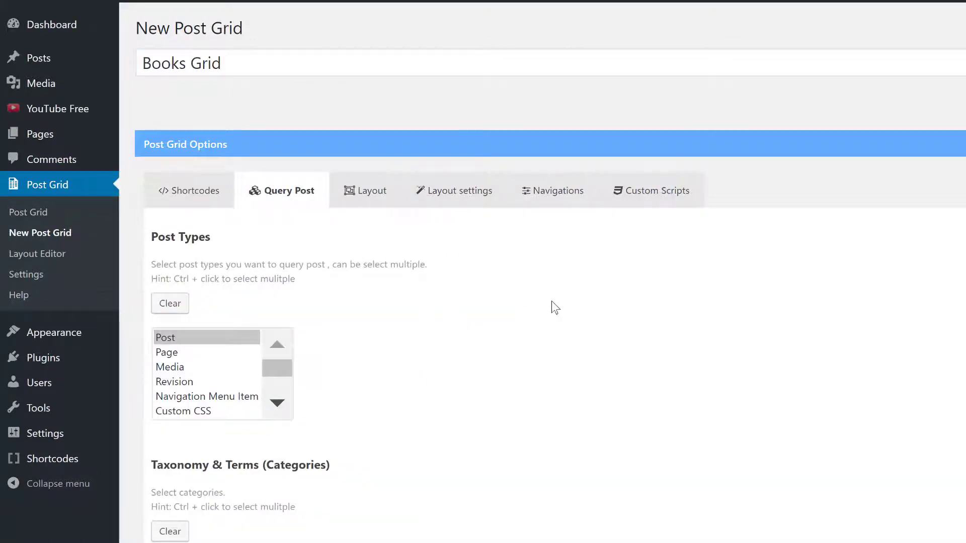
pyautogui.scroll(-3, 556, 307)
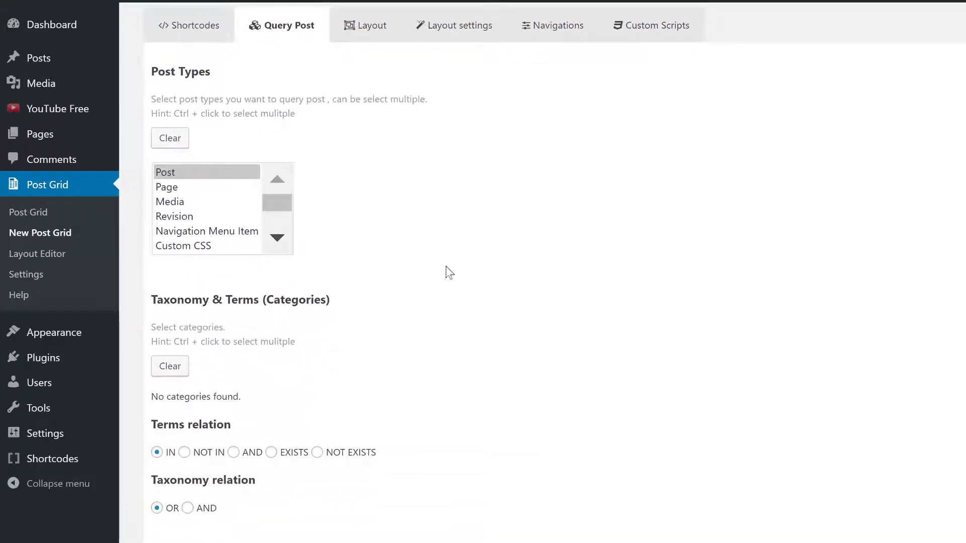
pyautogui.click(209, 175)
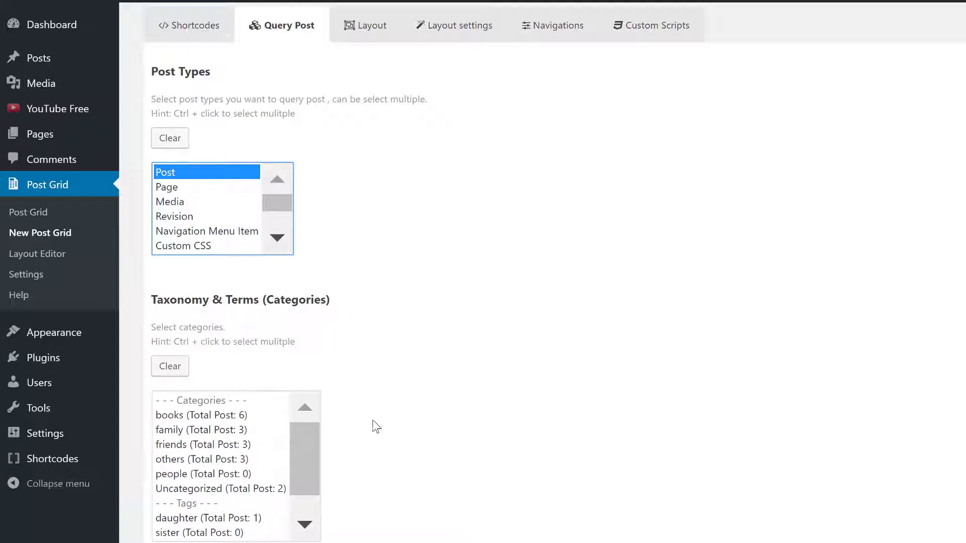
pyautogui.click(224, 415)
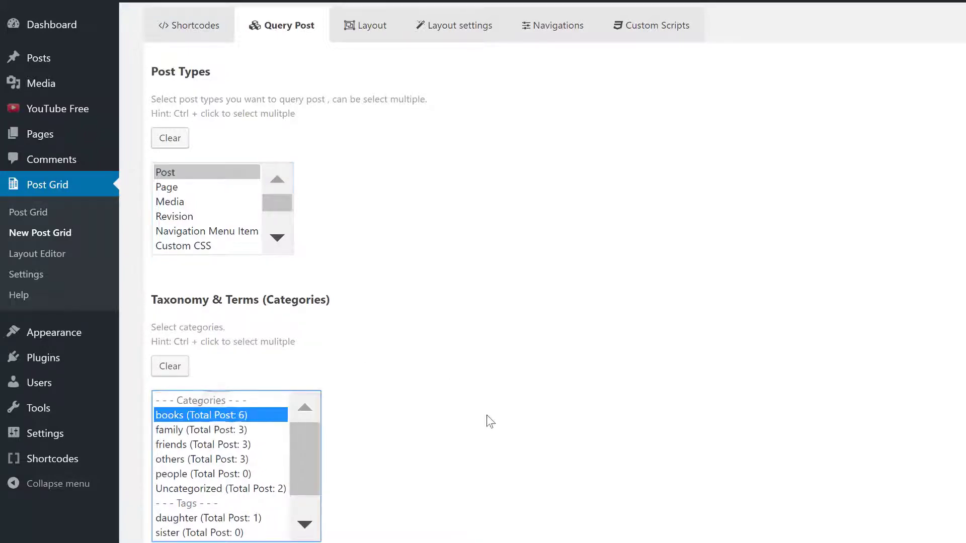
pyautogui.scroll(-1, 606, 427)
pyautogui.scroll(3, 605, 425)
pyautogui.scroll(-3, 596, 433)
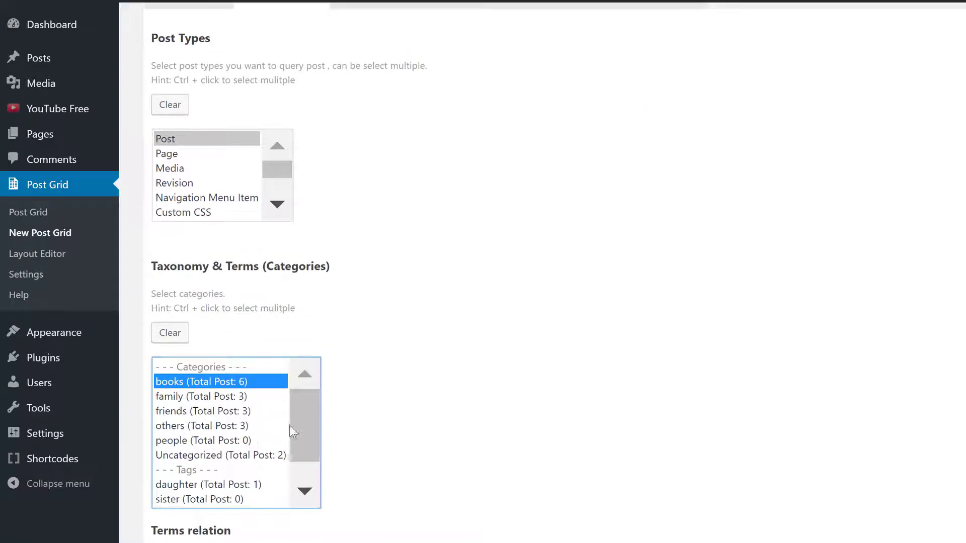
pyautogui.scroll(4, 498, 441)
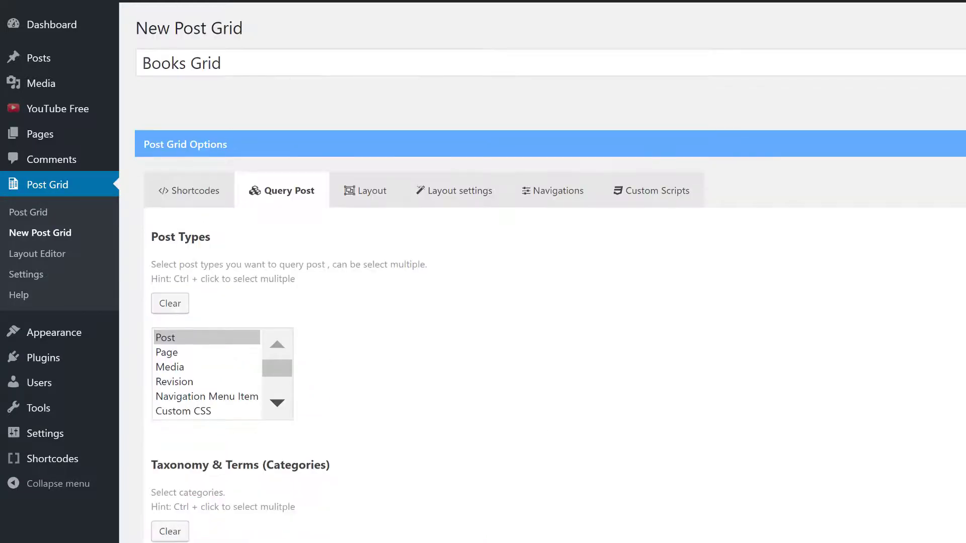
# Limit the Books Grid query to posts with the Publish status and review the remaining query options
pyautogui.scroll(-10, 554, 302)
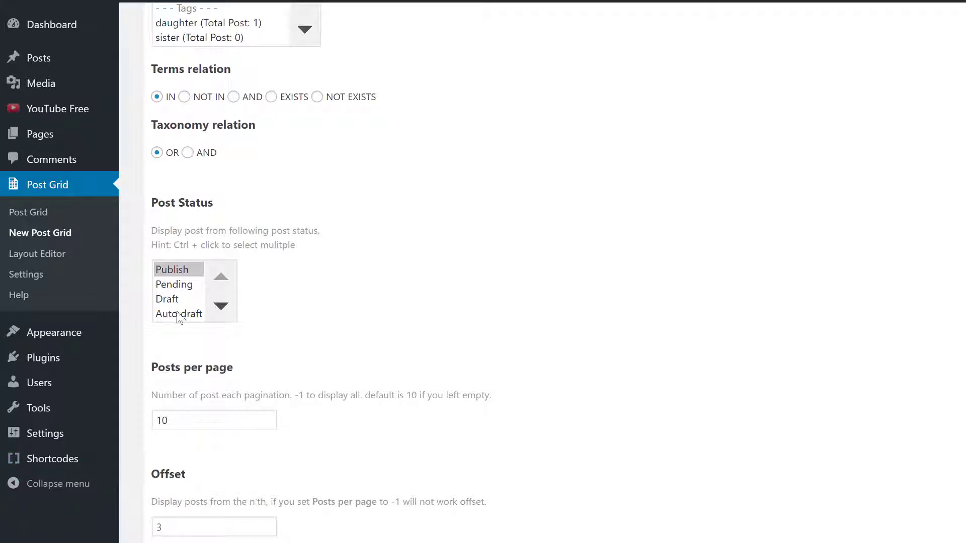
pyautogui.click(168, 271)
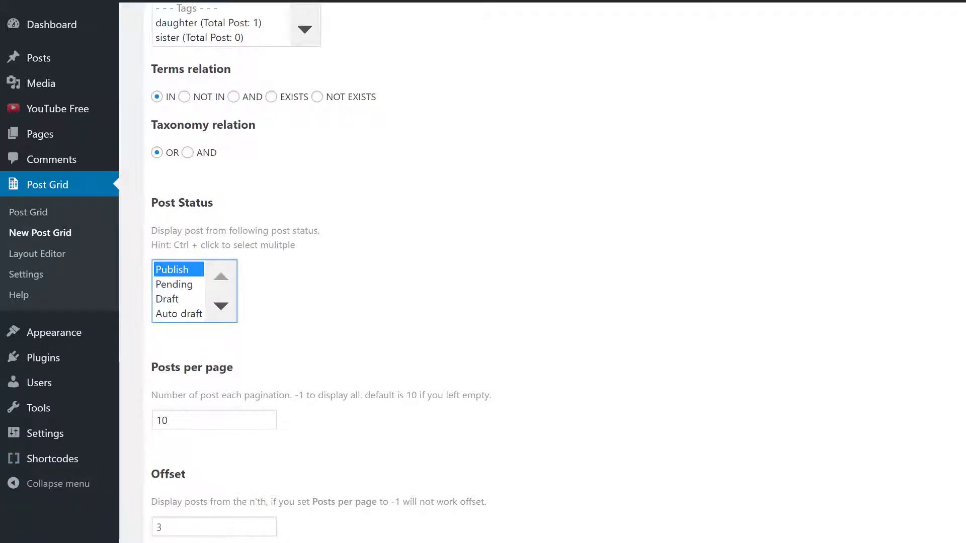
pyautogui.scroll(-6, 658, 476)
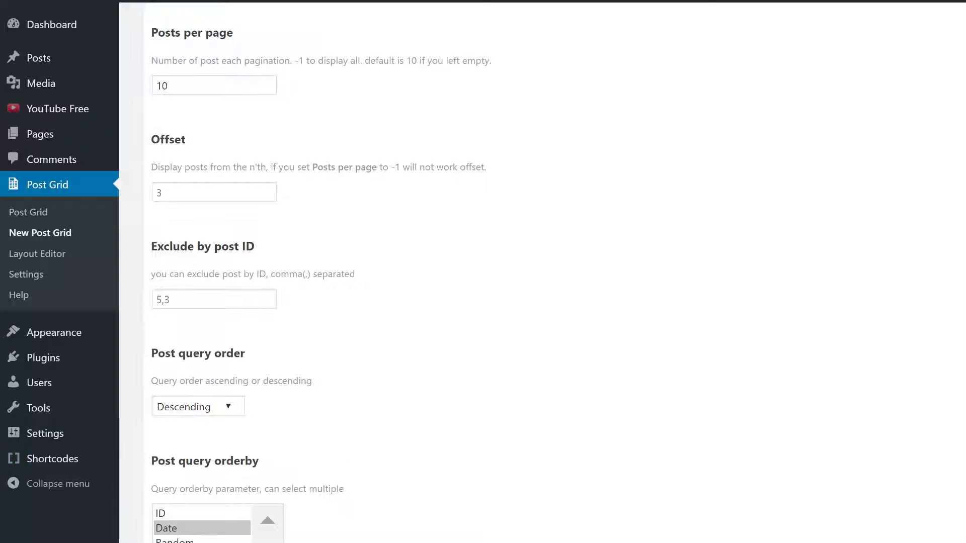
pyautogui.scroll(15, 543, 272)
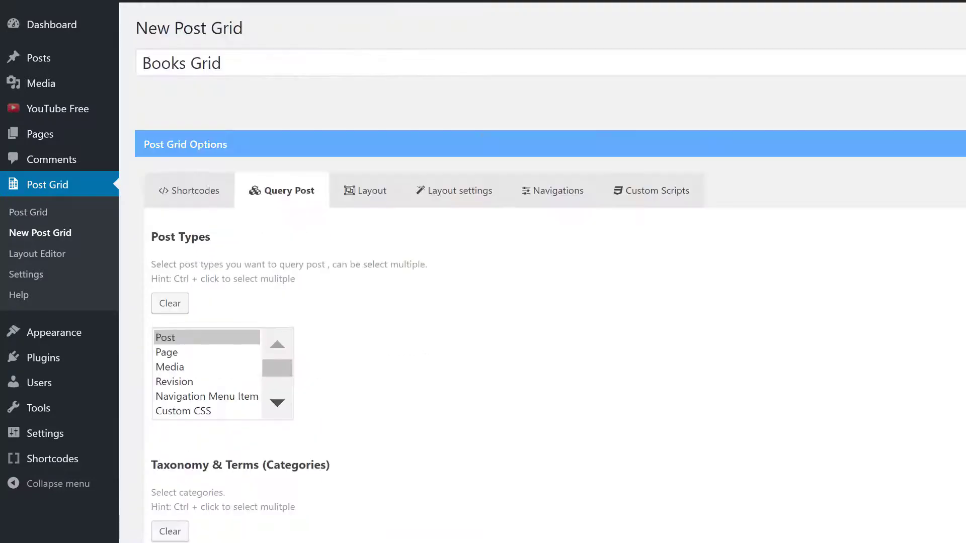
# Choose the Flip-x skin for the Books Grid layout
pyautogui.click(388, 196)
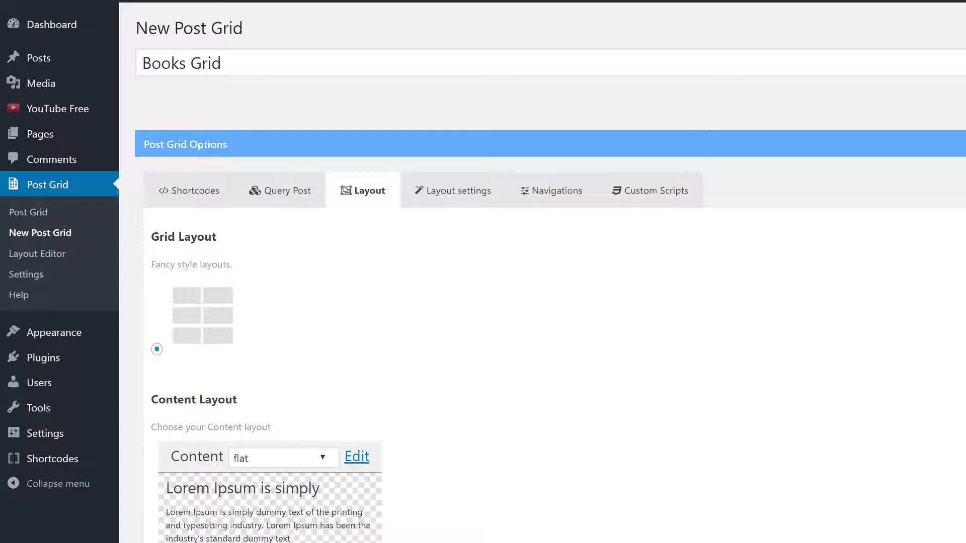
pyautogui.scroll(-6, 554, 271)
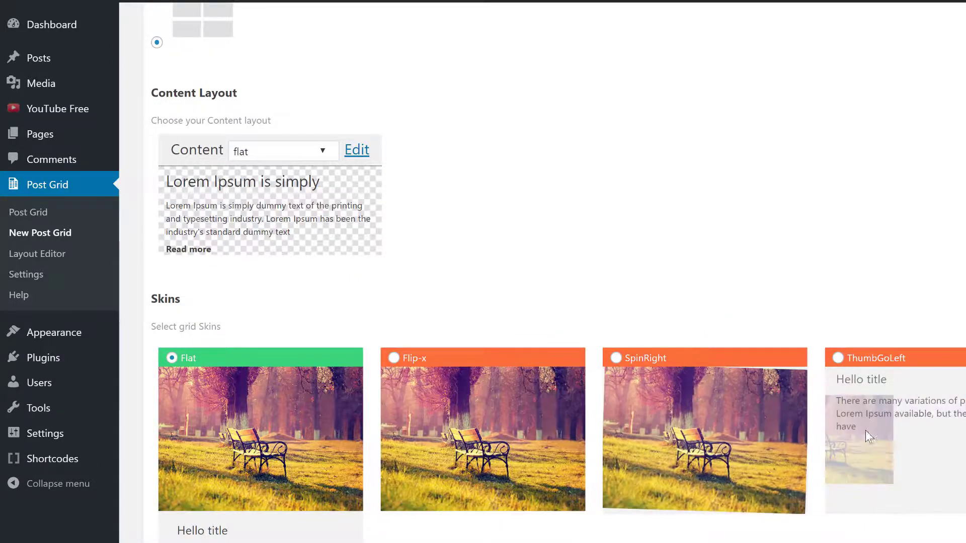
pyautogui.click(394, 357)
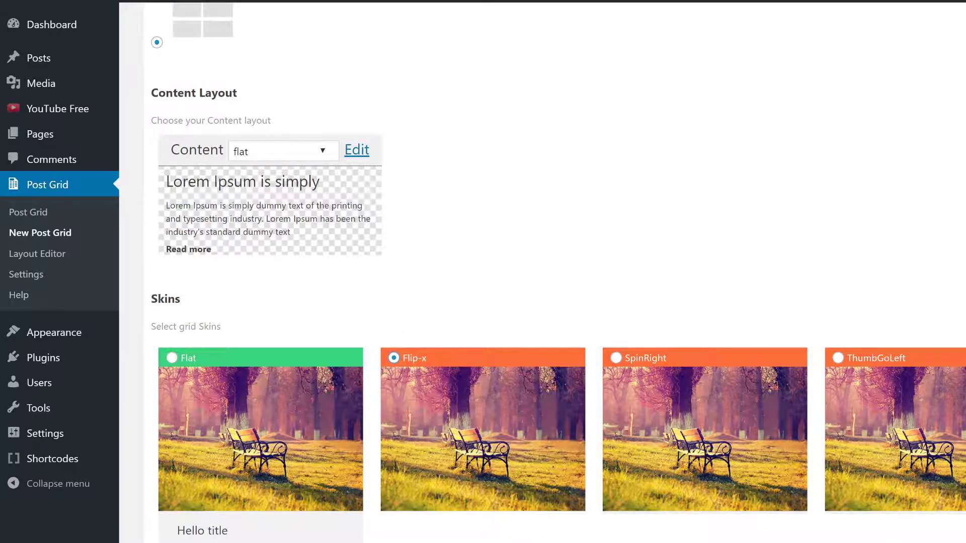
pyautogui.scroll(-5, 559, 276)
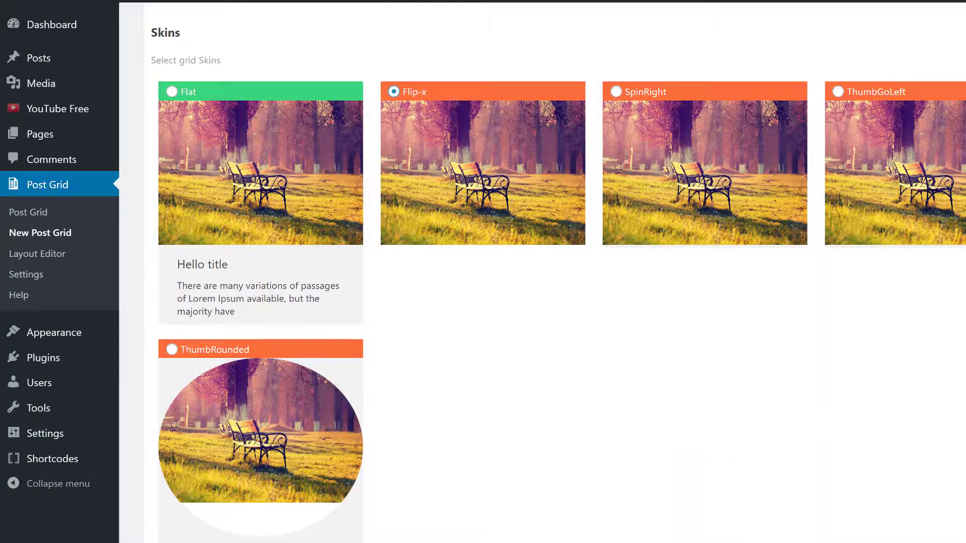
pyautogui.scroll(8, 559, 275)
pyautogui.scroll(3, 603, 432)
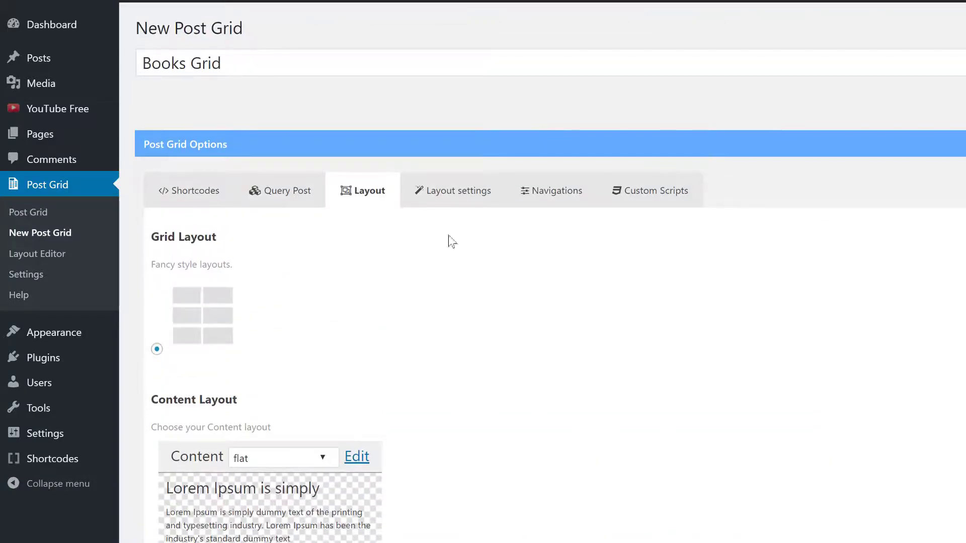
# Set the grid item width to 200px for desktop and 180px for tablet
pyautogui.click(453, 203)
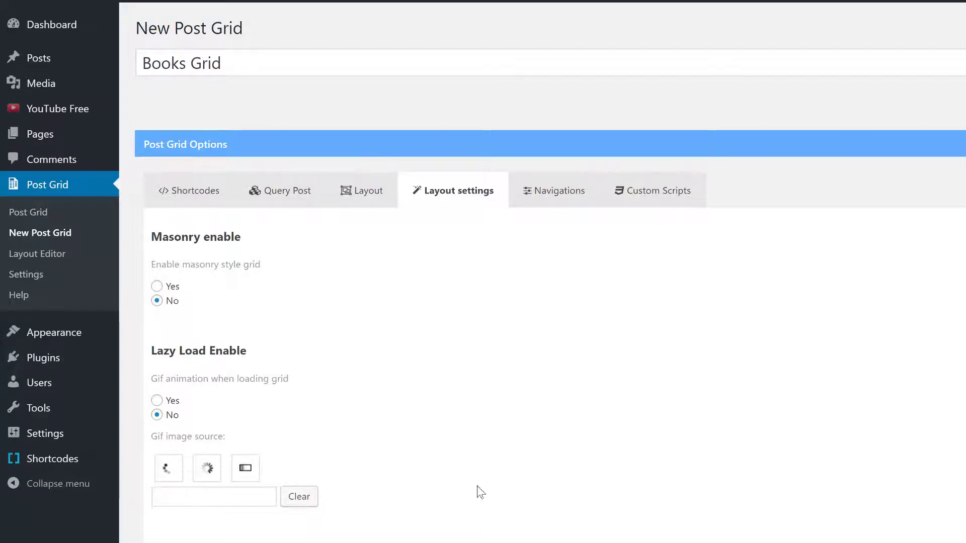
pyautogui.scroll(-8, 554, 272)
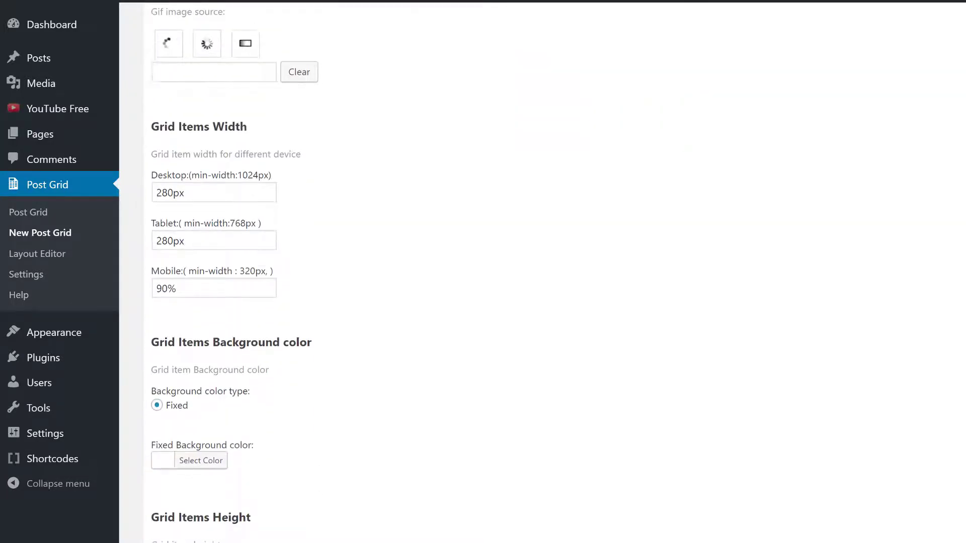
pyautogui.scroll(-1, 636, 402)
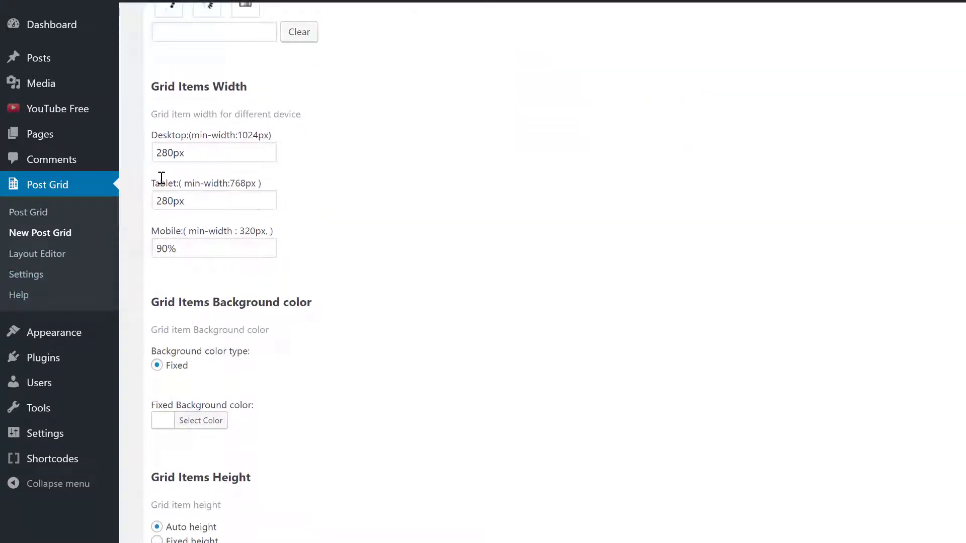
pyautogui.doubleClick(167, 154)
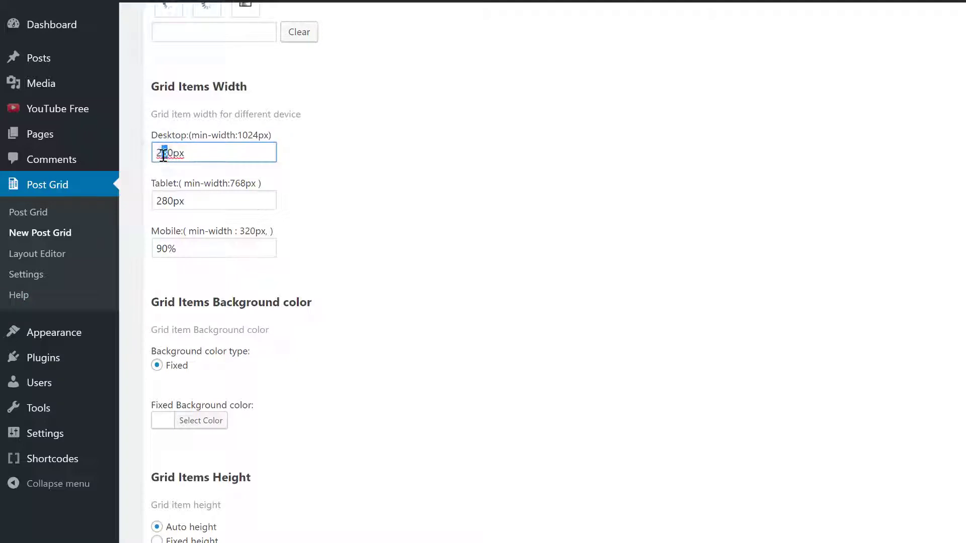
pyautogui.click(167, 154)
pyautogui.press('BackSpace')
pyautogui.write('0')
pyautogui.moveTo(160, 201); pyautogui.dragTo(156, 209)
pyautogui.write('1')
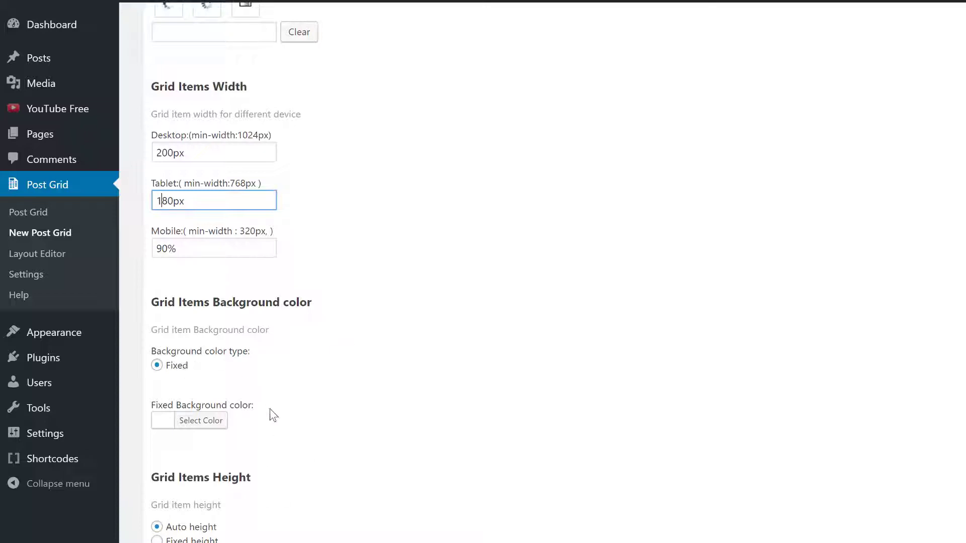
# Switch the grid items height to fixed and set the media height to a fixed 320px
pyautogui.click(176, 539)
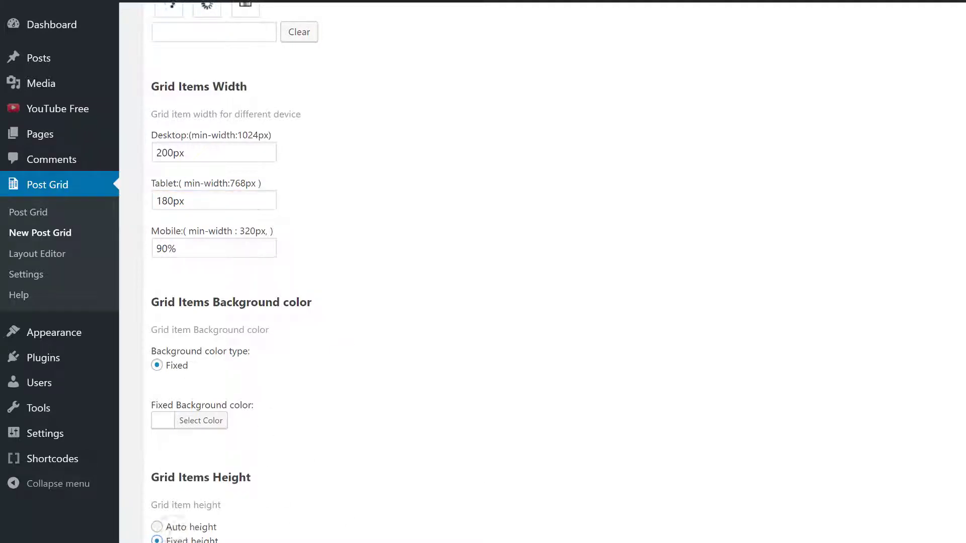
pyautogui.scroll(-9, 736, 467)
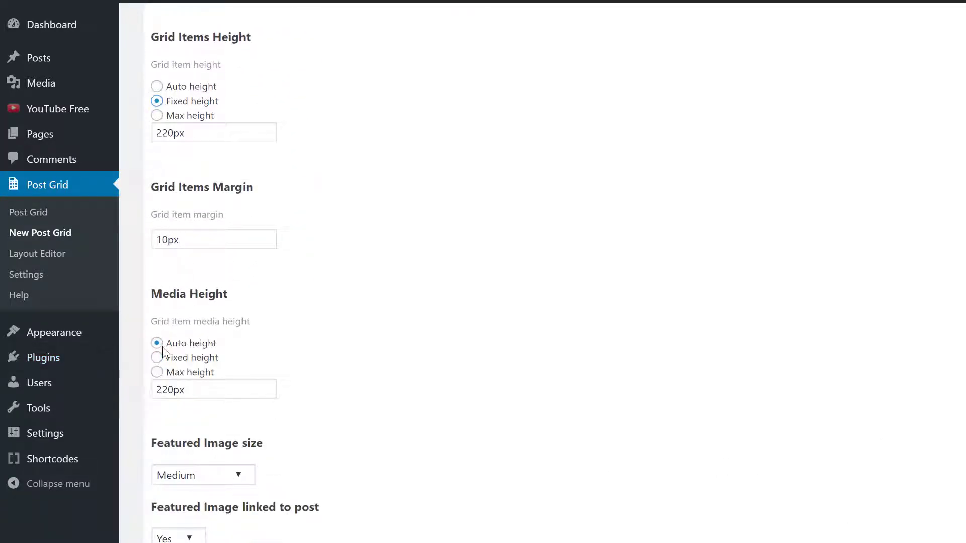
pyautogui.moveTo(160, 391); pyautogui.dragTo(154, 394)
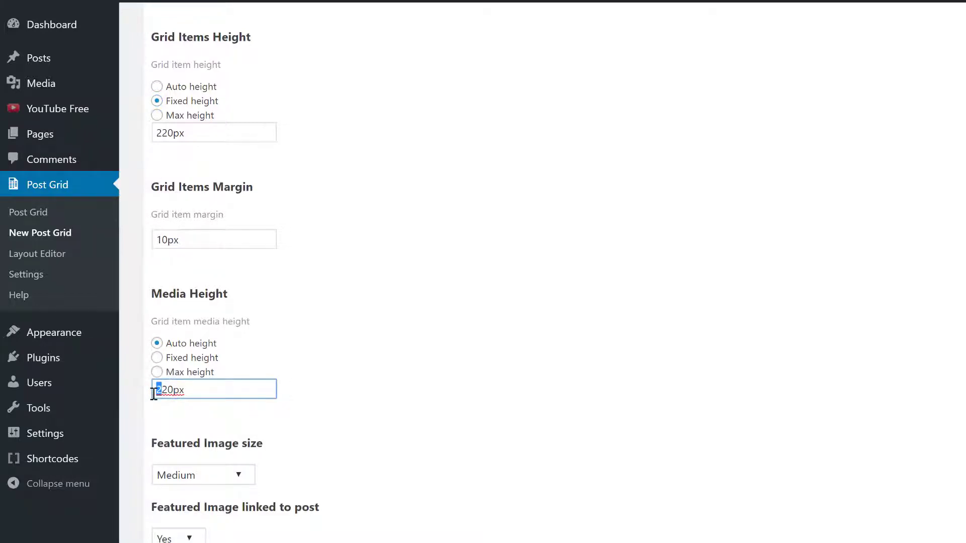
pyautogui.write('3')
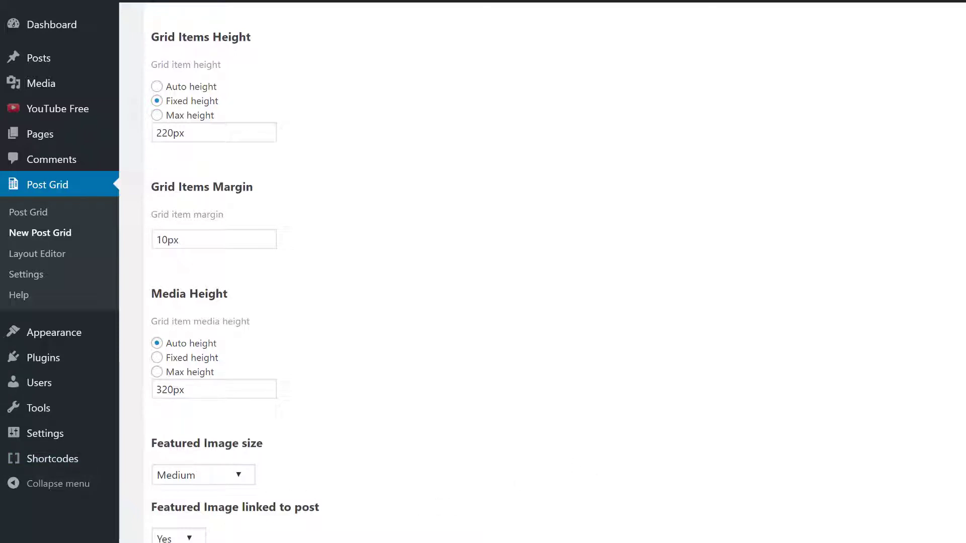
pyautogui.click(189, 358)
pyautogui.scroll(-6, 559, 272)
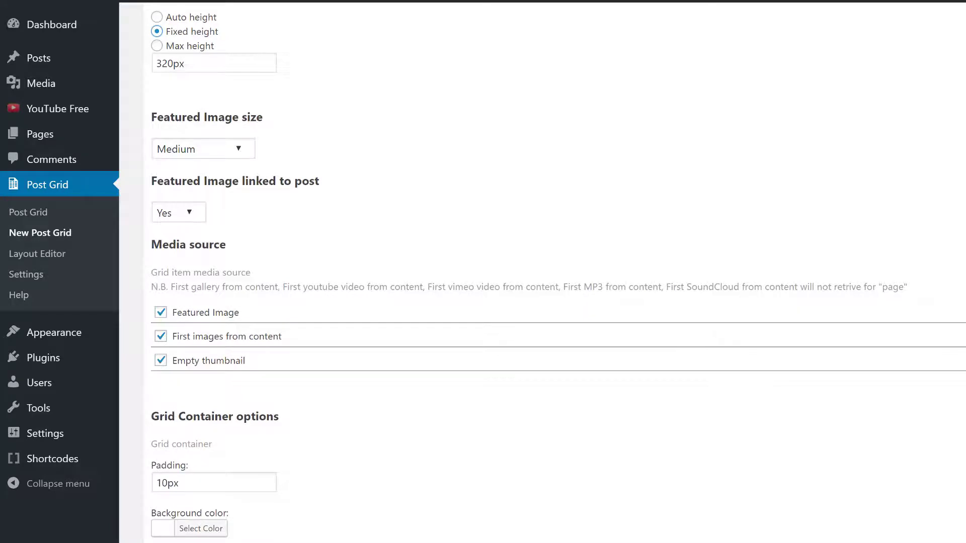
pyautogui.scroll(2, 447, 346)
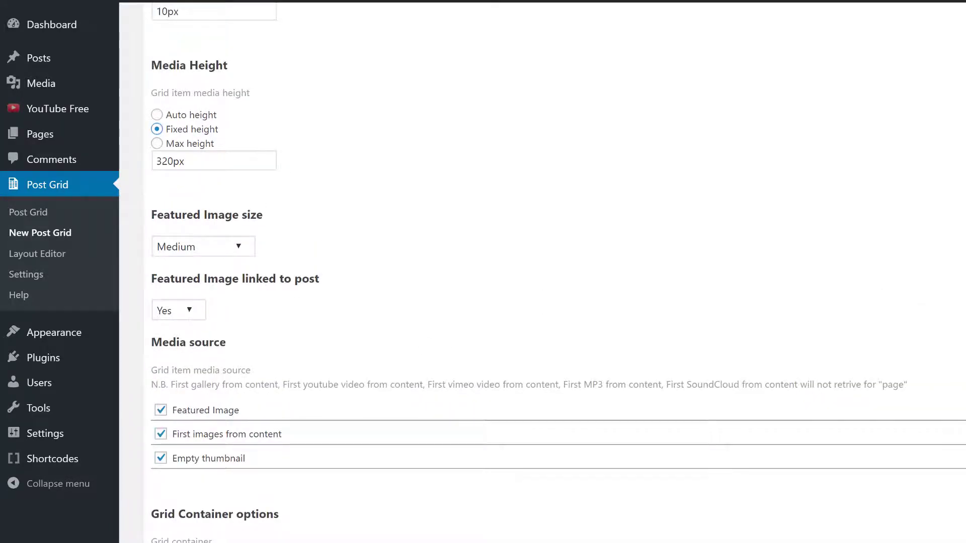
pyautogui.scroll(-2, 557, 275)
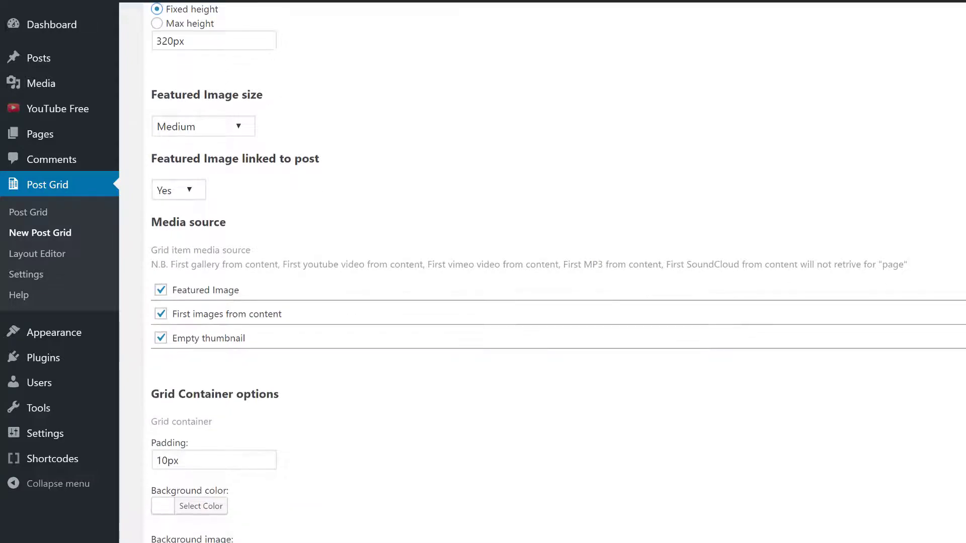
pyautogui.scroll(15, 649, 250)
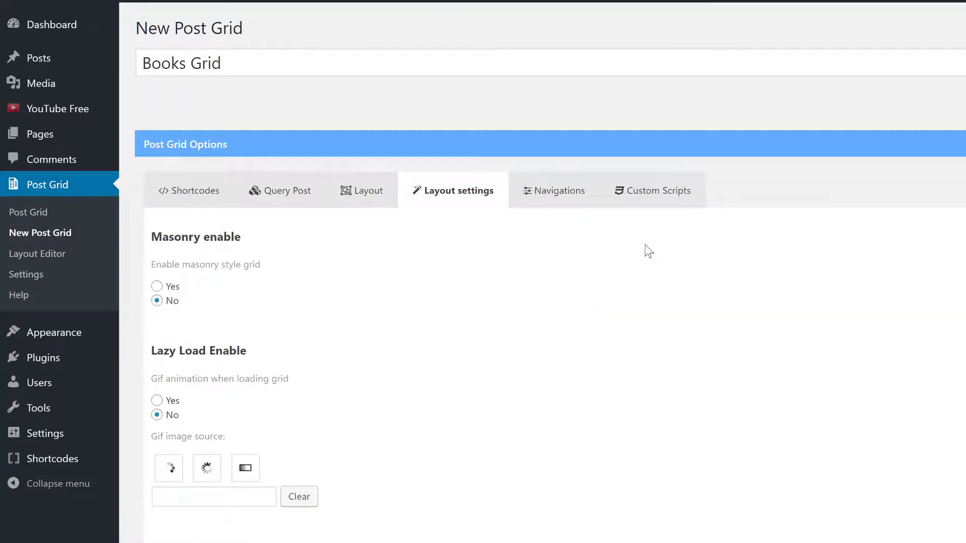
# Review the navigation and custom script options of the Books Grid
pyautogui.click(556, 193)
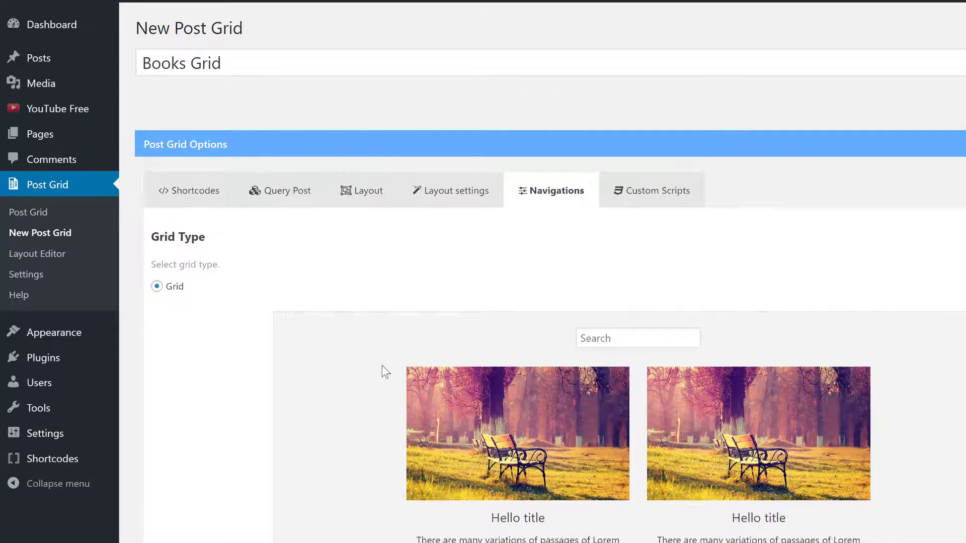
pyautogui.click(591, 344)
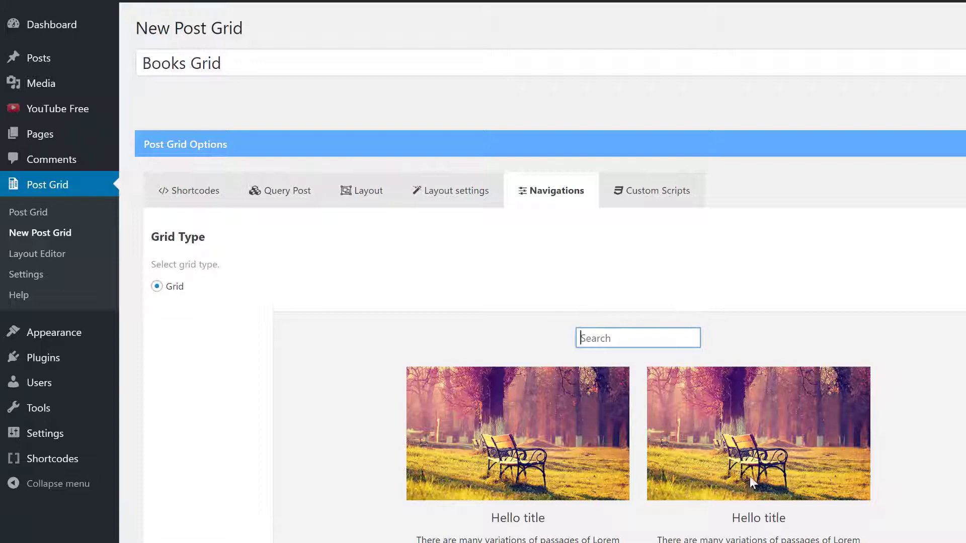
pyautogui.click(646, 191)
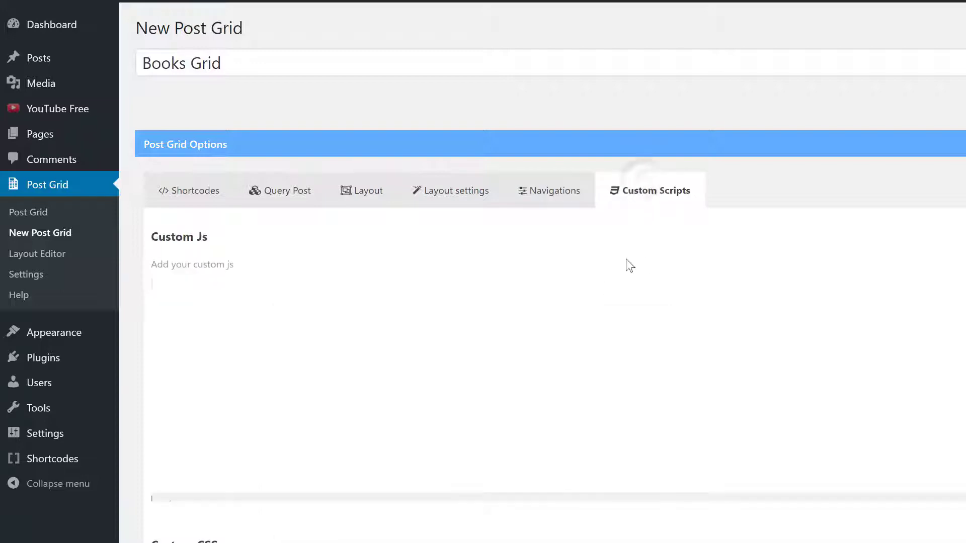
# Publish the Books Grid and copy its [post_grid id="208"] shortcode
pyautogui.click(190, 190)
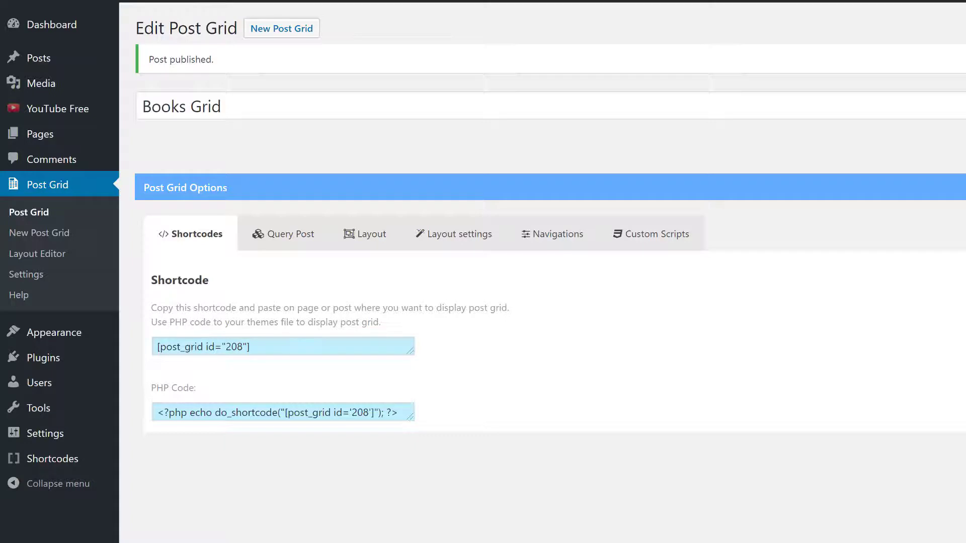
pyautogui.click(251, 346)
pyautogui.hotkey('ctrl', 'c')
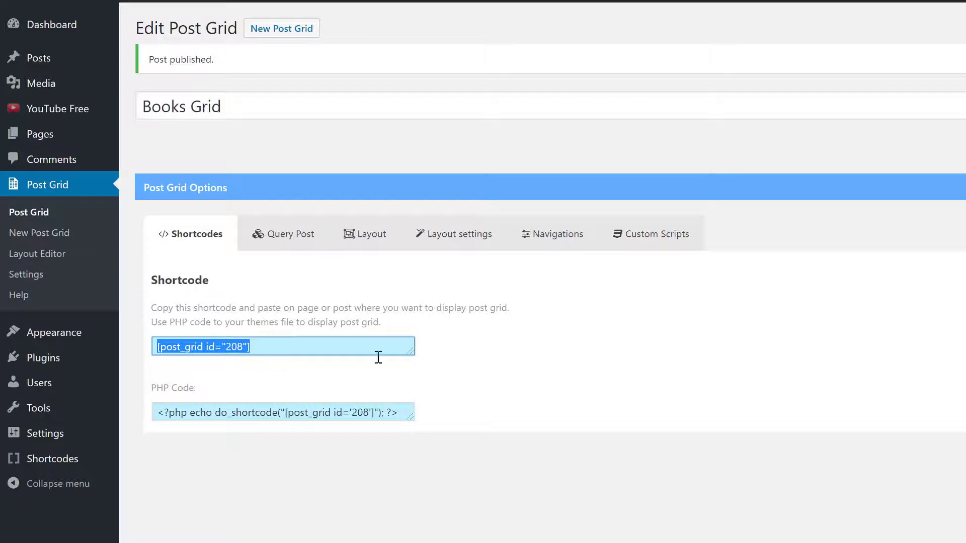
pyautogui.click(466, 334)
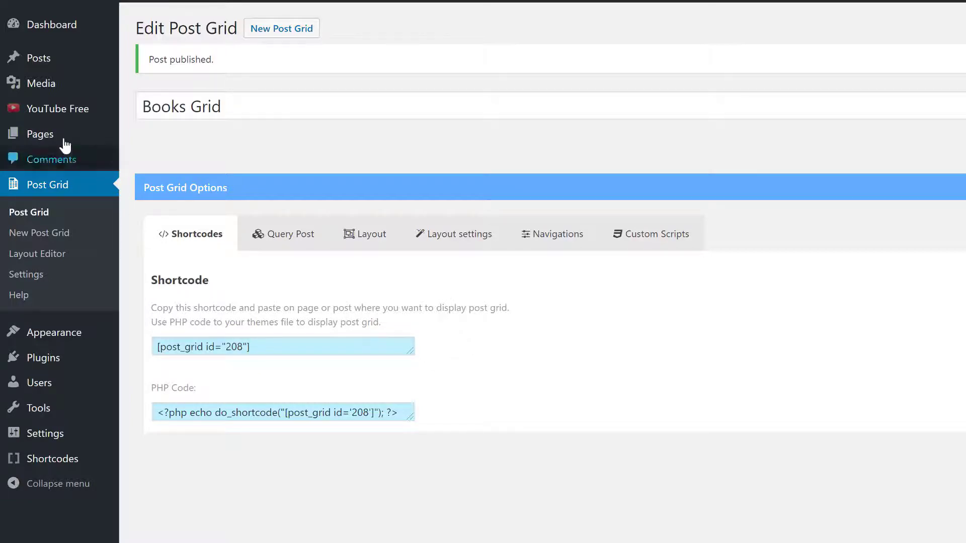
# Paste the [post_grid id="208"] shortcode into the books page, update the page and view it on the site
pyautogui.moveTo(58, 143)
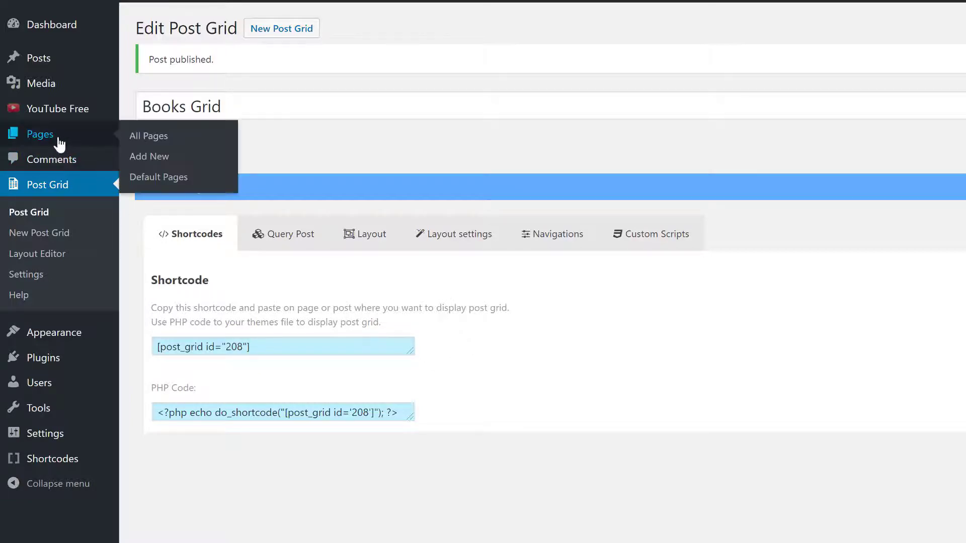
pyautogui.click(163, 145)
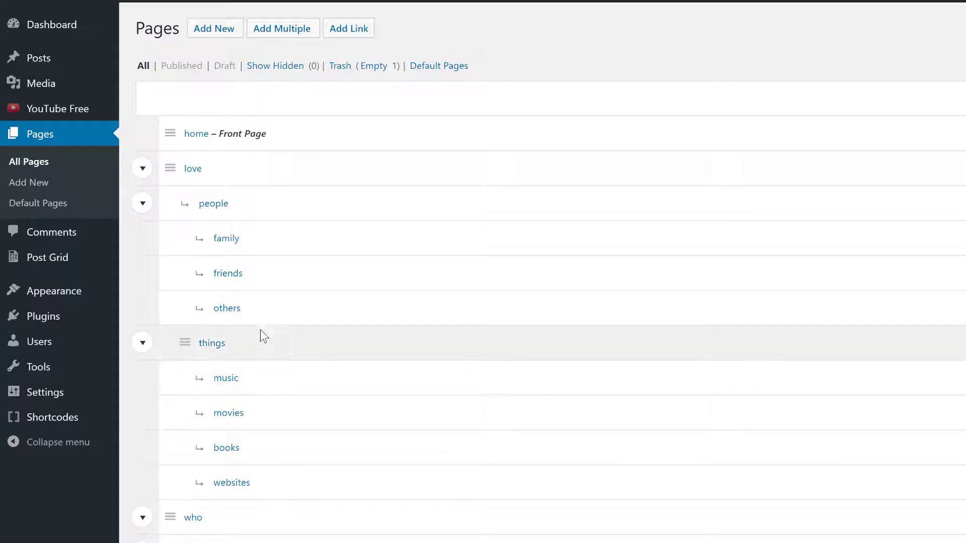
pyautogui.click(224, 448)
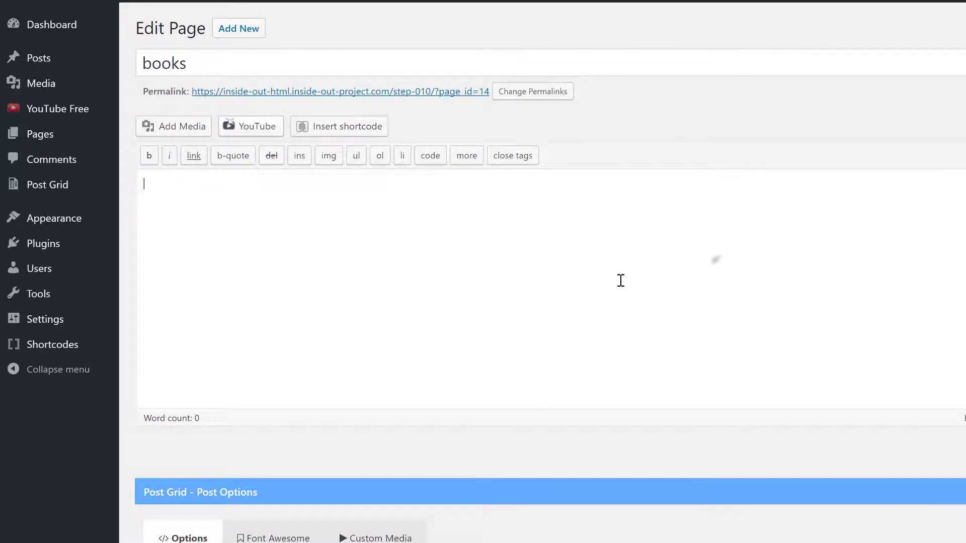
pyautogui.hotkey('ctrl', 'v')
pyautogui.click(145, 184)
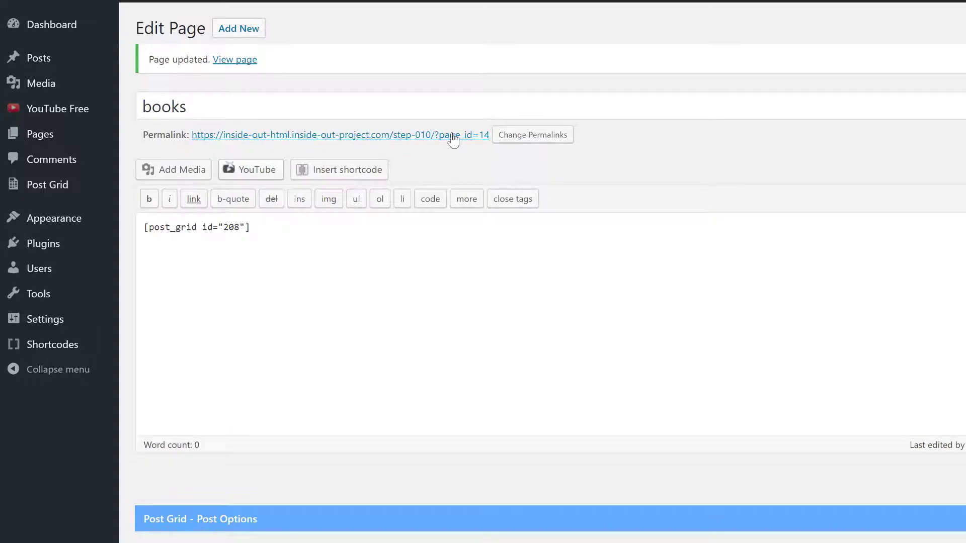
pyautogui.click(452, 136)
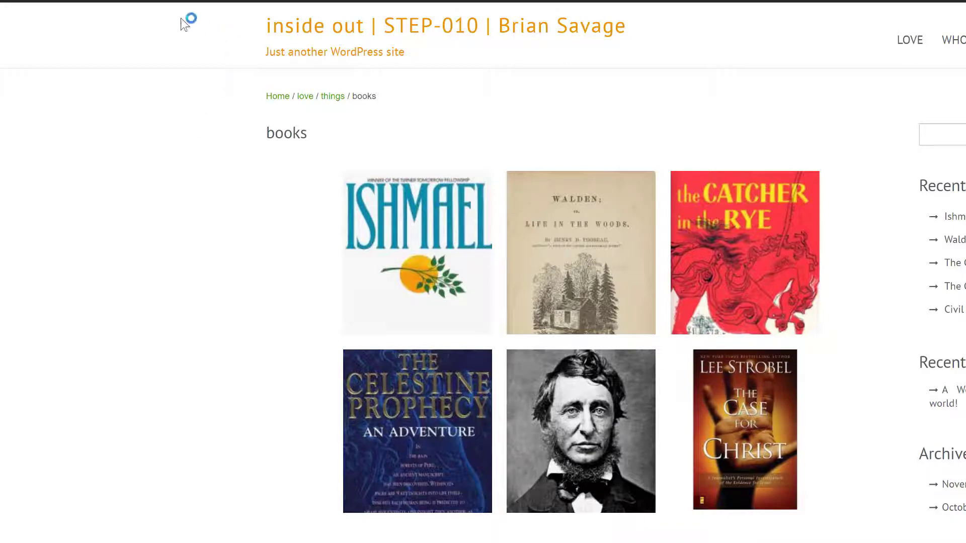
# Return to the site's dashboard and reopen the Books Grid for editing
pyautogui.moveTo(176, 3)
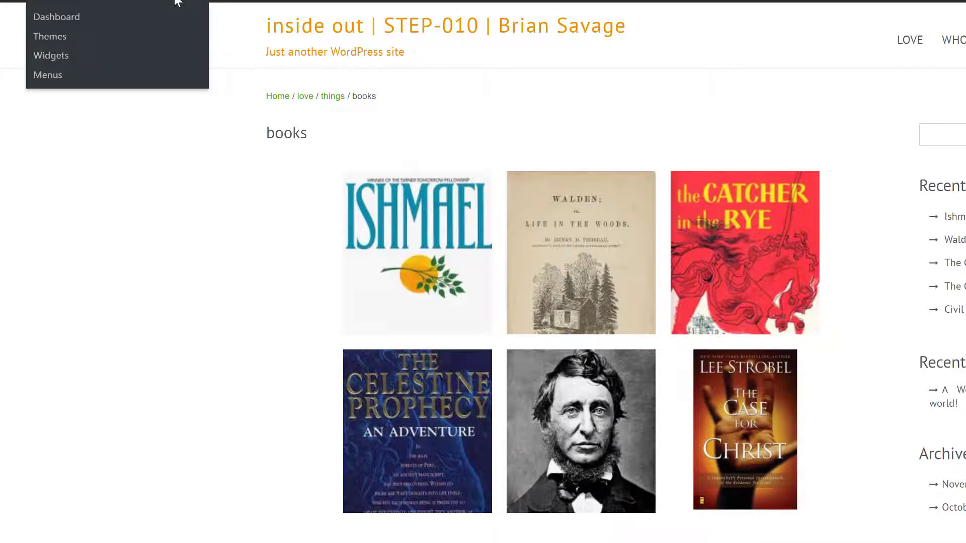
pyautogui.click(176, 3)
pyautogui.moveTo(62, 308)
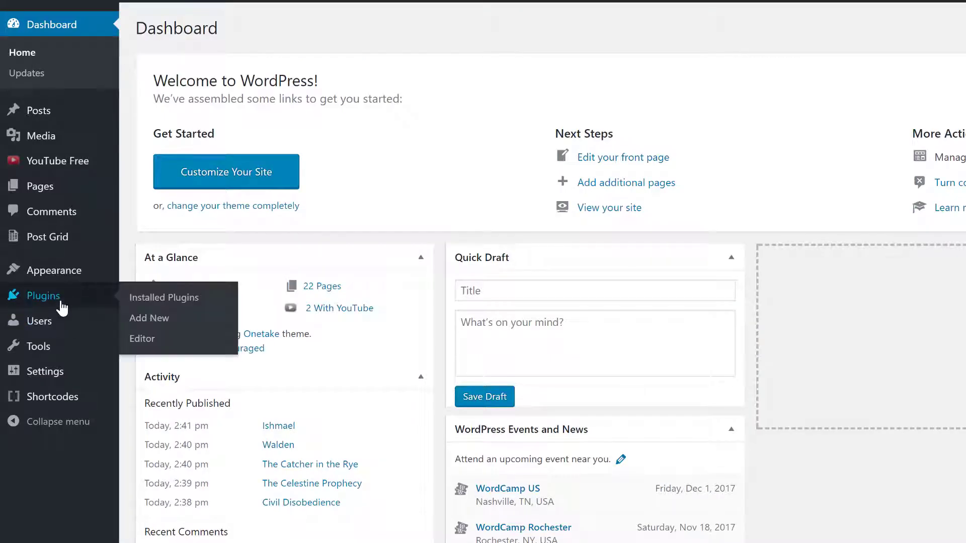
pyautogui.moveTo(76, 246)
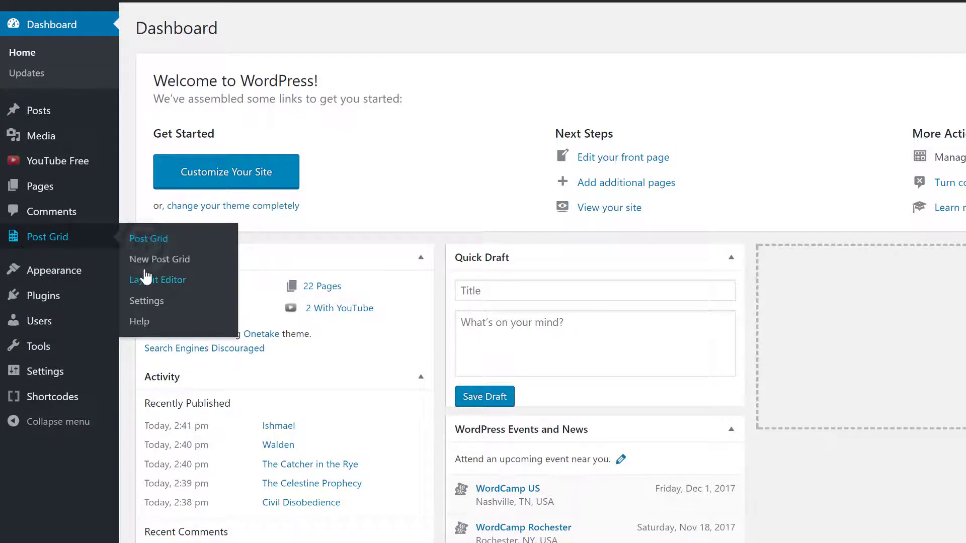
pyautogui.click(146, 242)
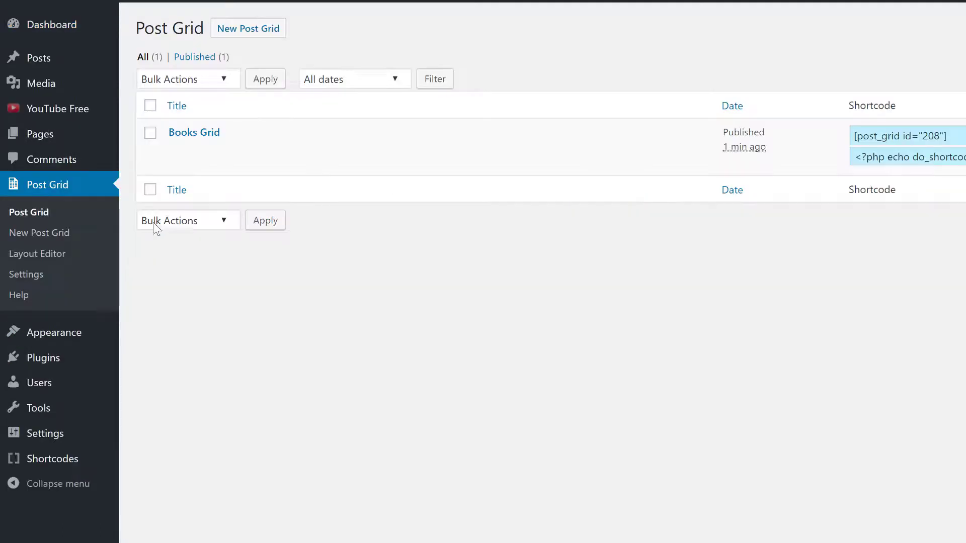
pyautogui.click(183, 133)
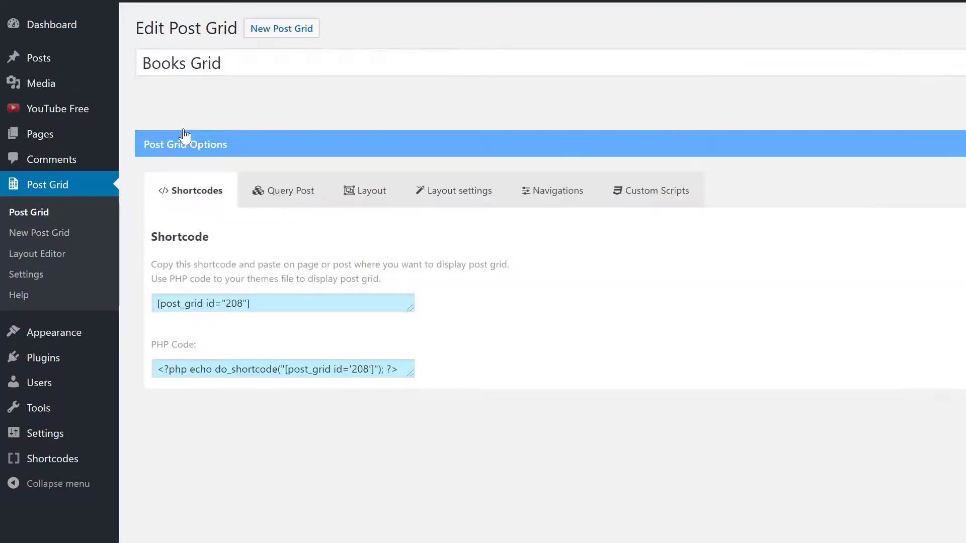
# Set the fixed height of the grid items to 320px in the layout settings and save the grid
pyautogui.click(453, 194)
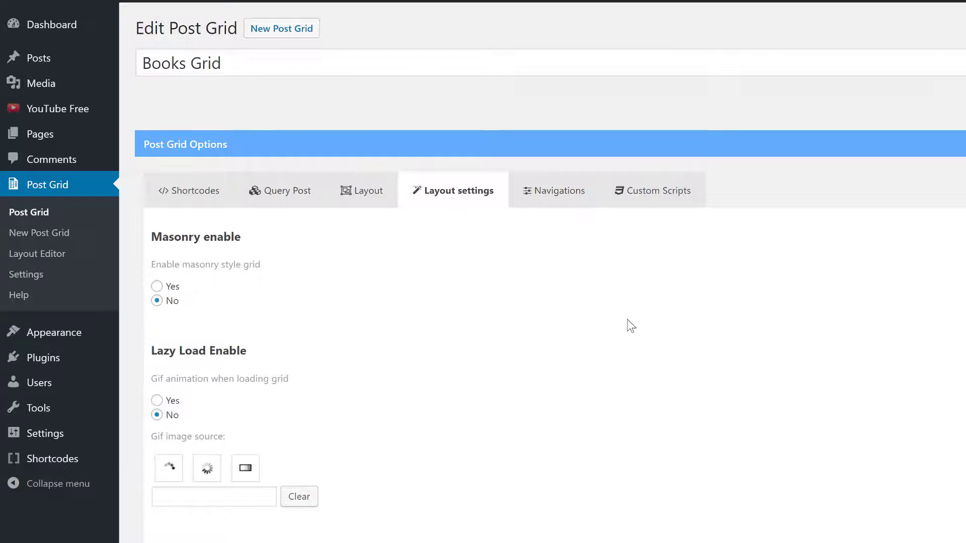
pyautogui.scroll(-1, 644, 323)
pyautogui.scroll(1, 755, 337)
pyautogui.scroll(-9, 553, 302)
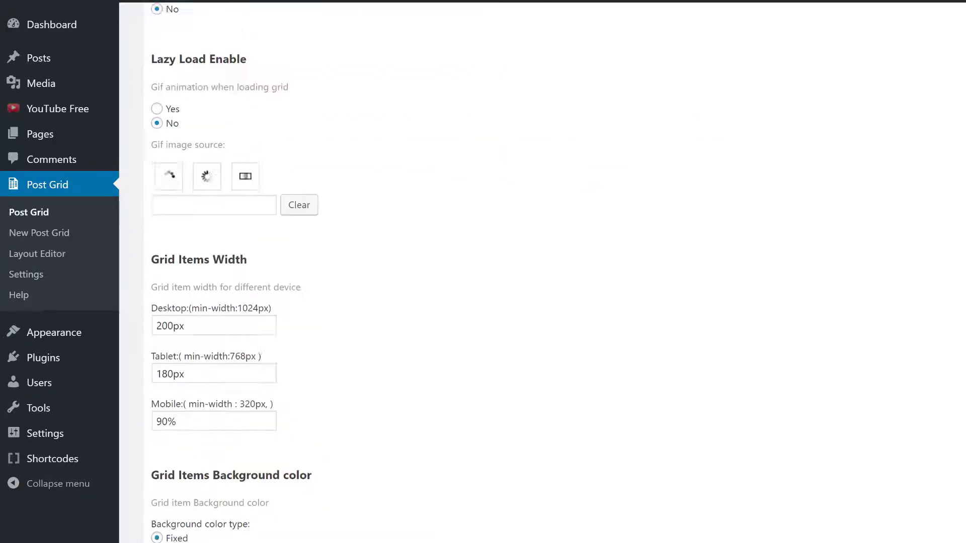
pyautogui.scroll(-3, 554, 302)
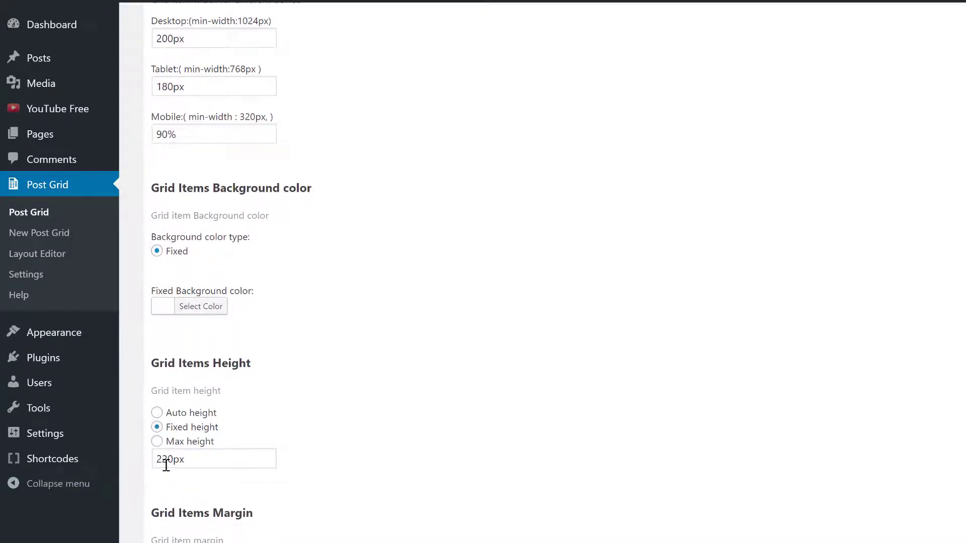
pyautogui.moveTo(162, 466); pyautogui.dragTo(155, 465)
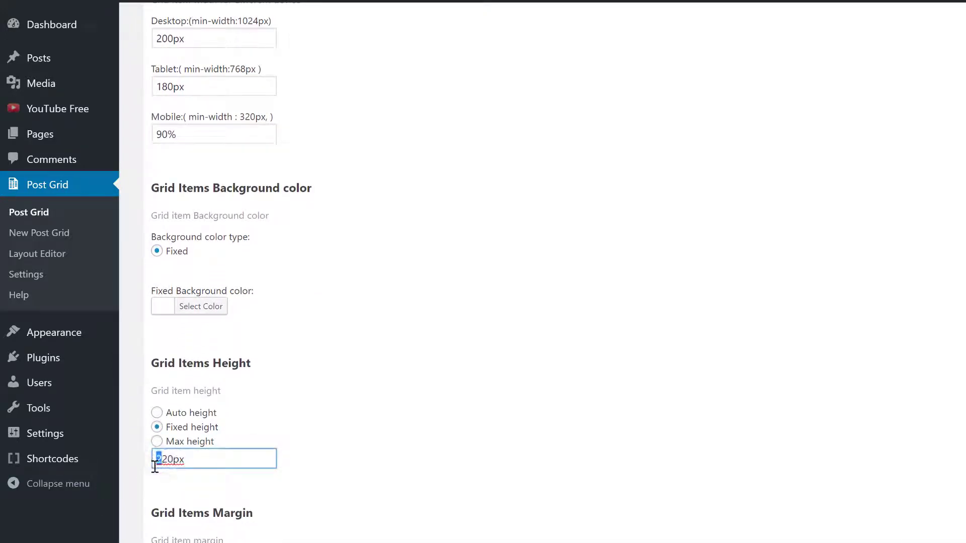
pyautogui.write('3')
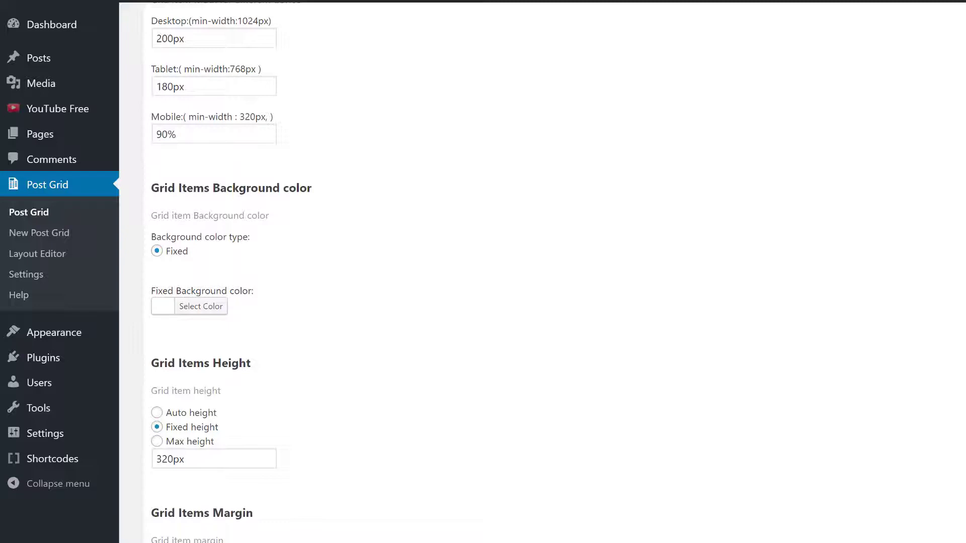
pyautogui.scroll(10, 543, 272)
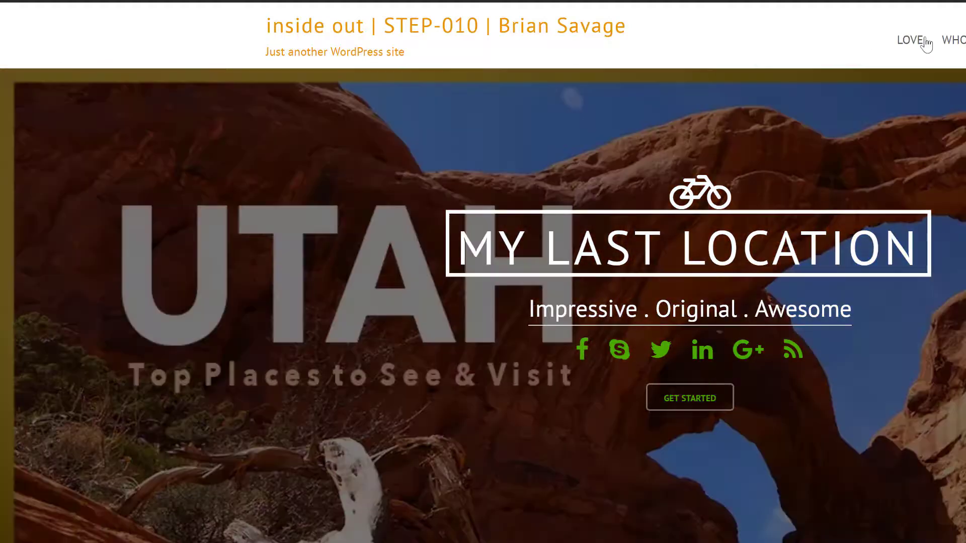
# Check the book covers and their flip effect on the live books page, and read the full Ishmael post
pyautogui.moveTo(926, 45)
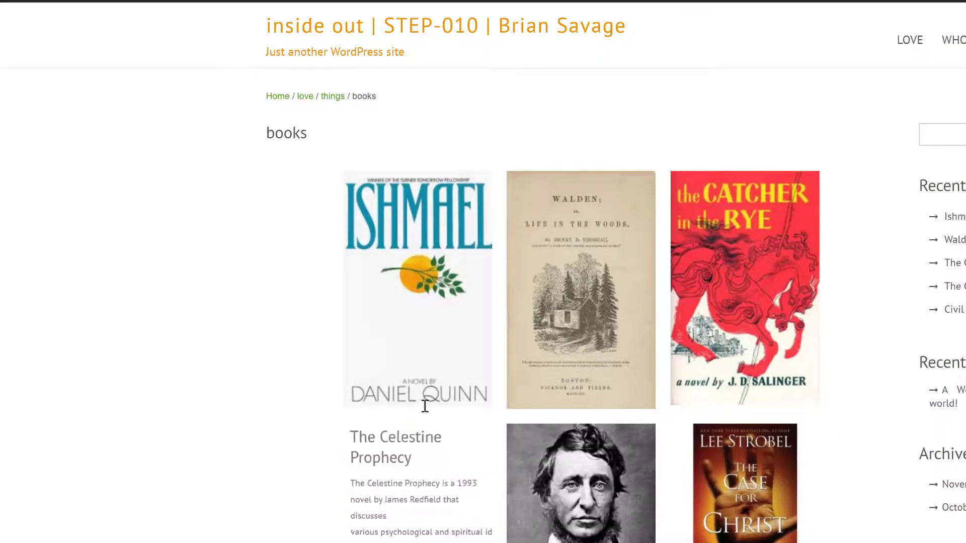
pyautogui.moveTo(455, 345)
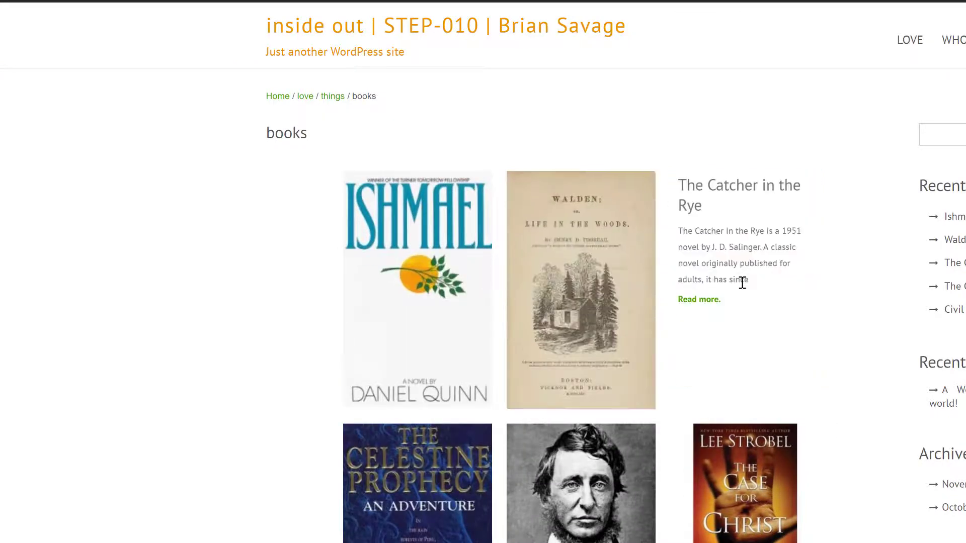
pyautogui.moveTo(436, 317)
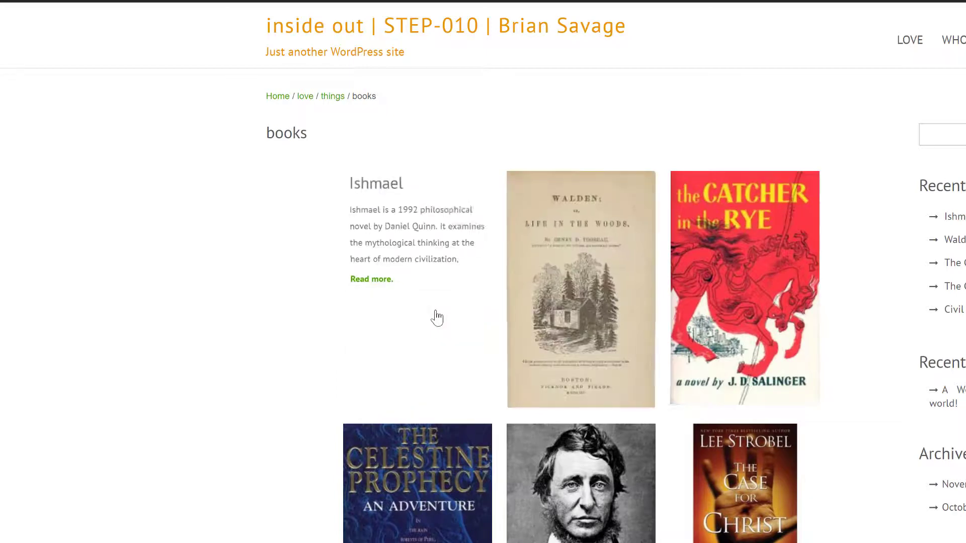
pyautogui.click(368, 280)
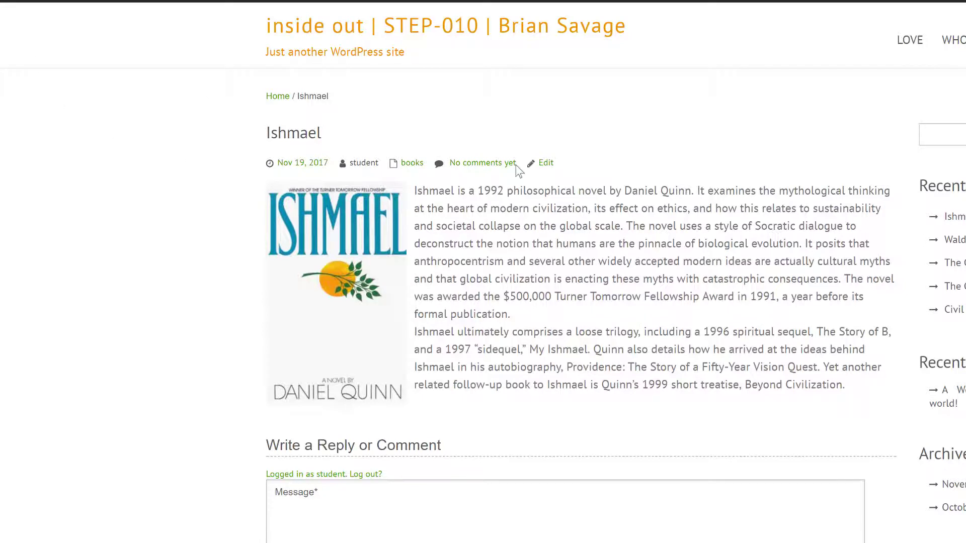
pyautogui.hotkey('alt', 'Left')
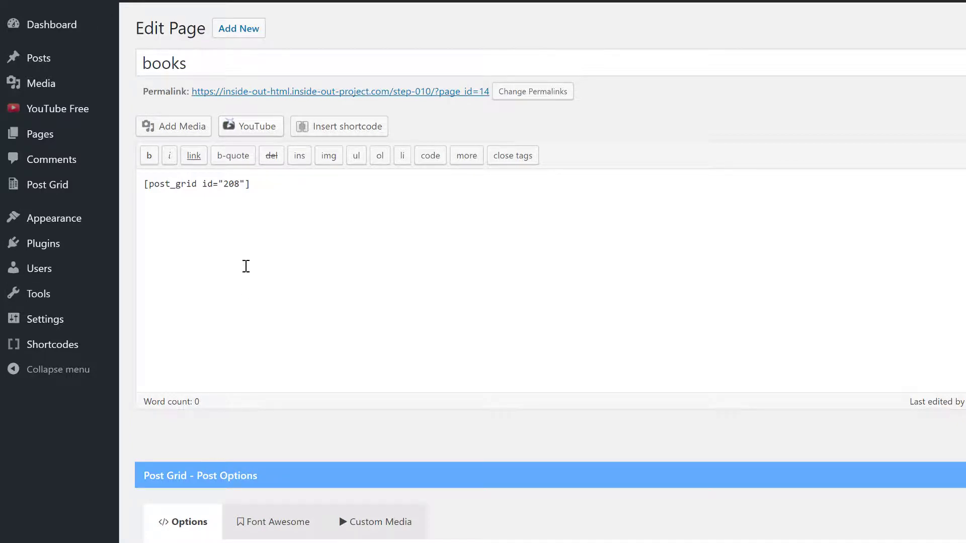
# Add an empty line above the post grid shortcode in the books page content
pyautogui.click(245, 265)
pyautogui.click(147, 186)
pyautogui.press('Return')
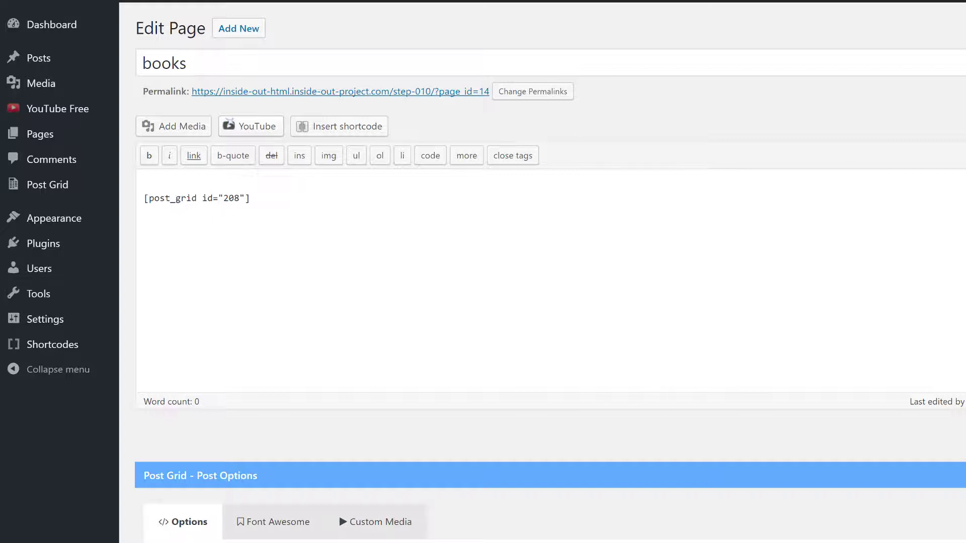
# Start a Quote shortcode above the post grid and replace its sample content with the quote beginning "The more that you read, the more things you will know."
pyautogui.click(272, 183)
pyautogui.click(321, 129)
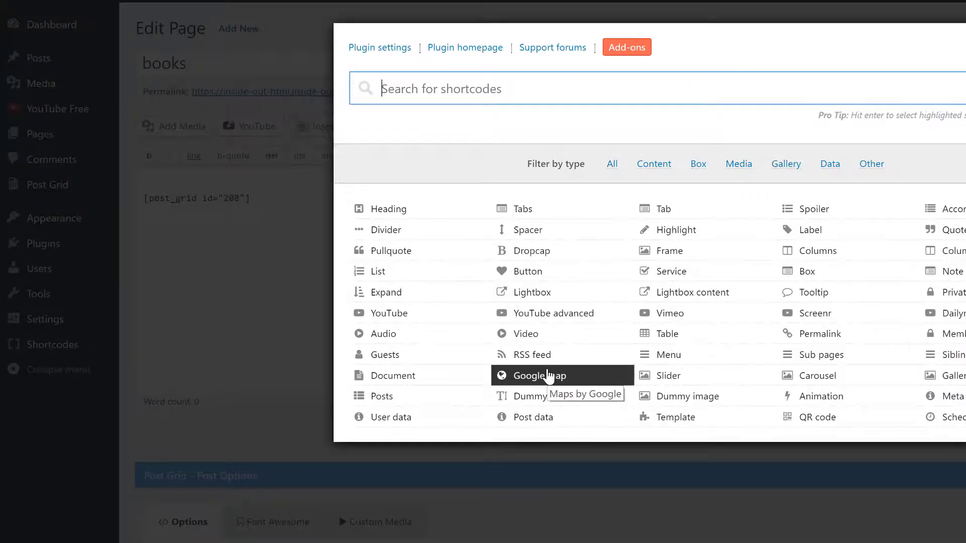
pyautogui.click(936, 231)
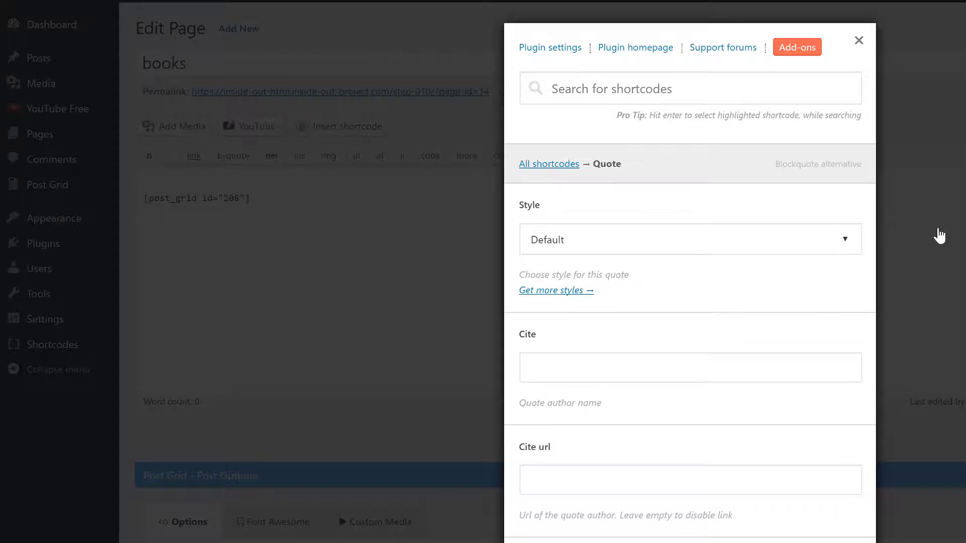
pyautogui.scroll(-4, 800, 408)
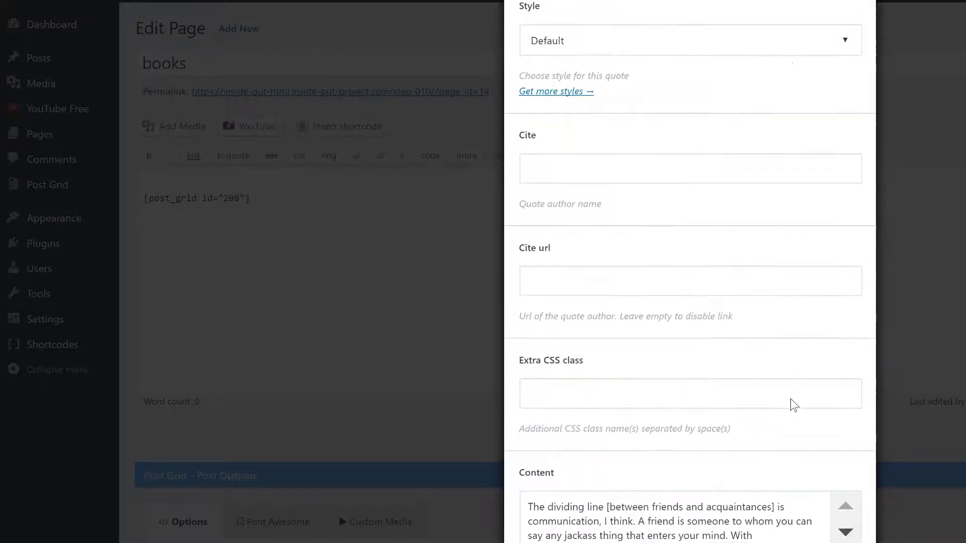
pyautogui.scroll(4, 664, 384)
pyautogui.scroll(-3, 672, 401)
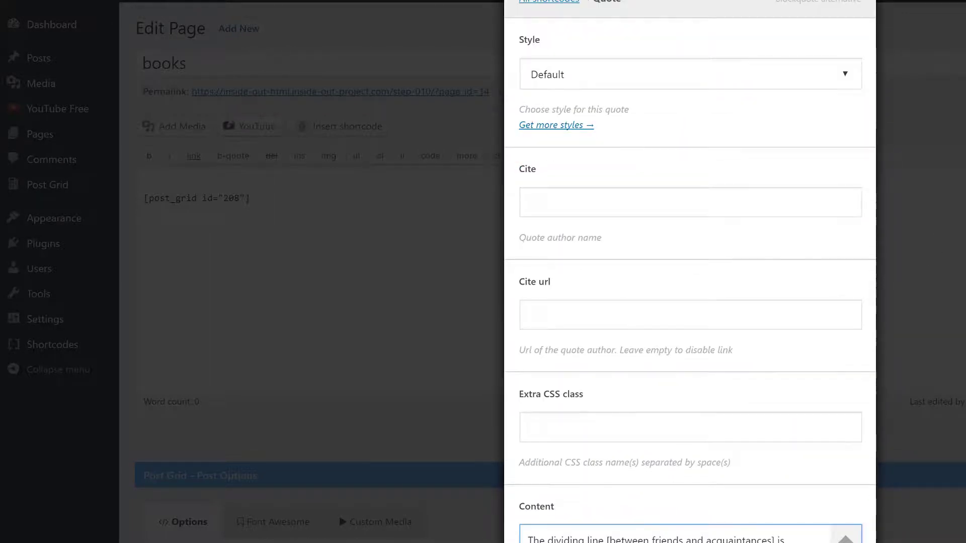
pyautogui.hotkey('ctrl', 'a')
pyautogui.hotkey('ctrl', 'v')
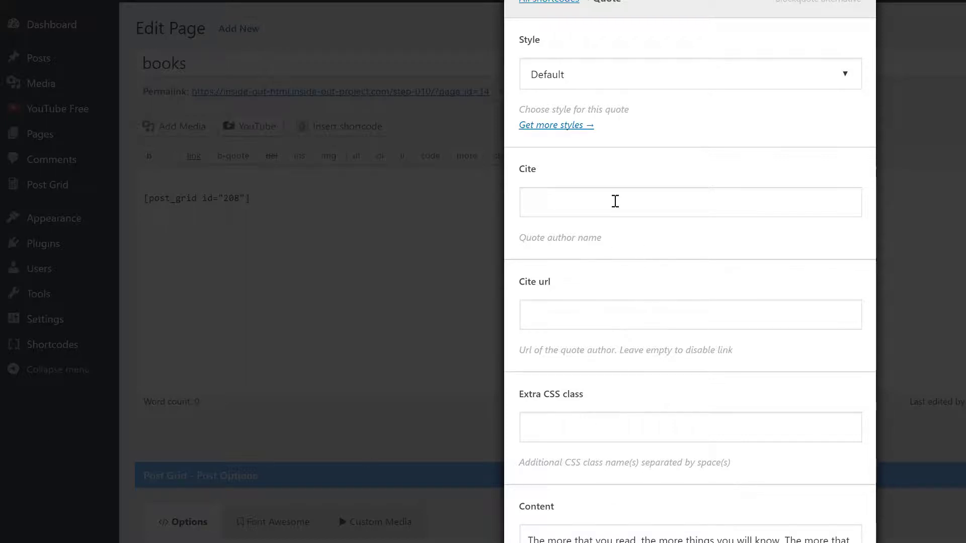
# Set the quote's cite to "Dr. Seuss, I Can Read With My Eyes Shut!"
pyautogui.click(615, 202)
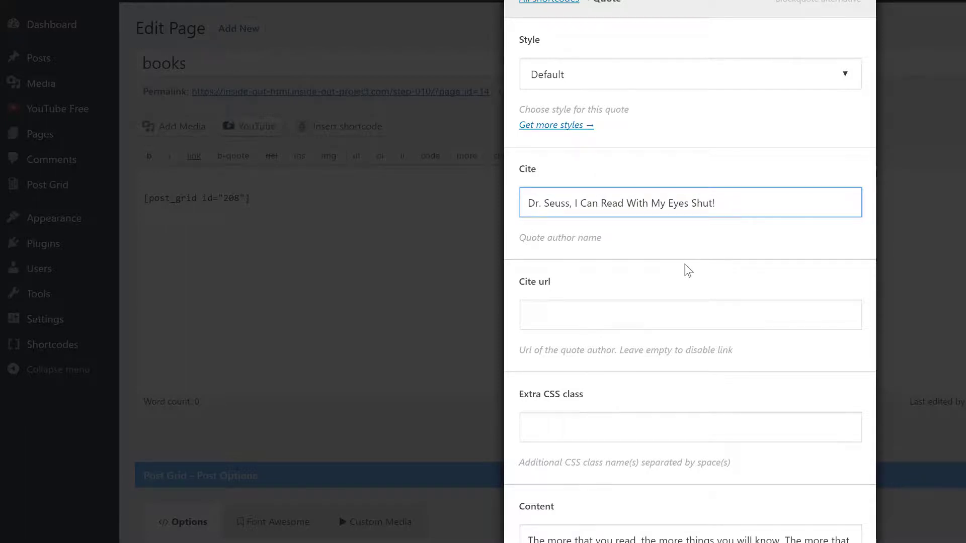
pyautogui.scroll(2, 688, 270)
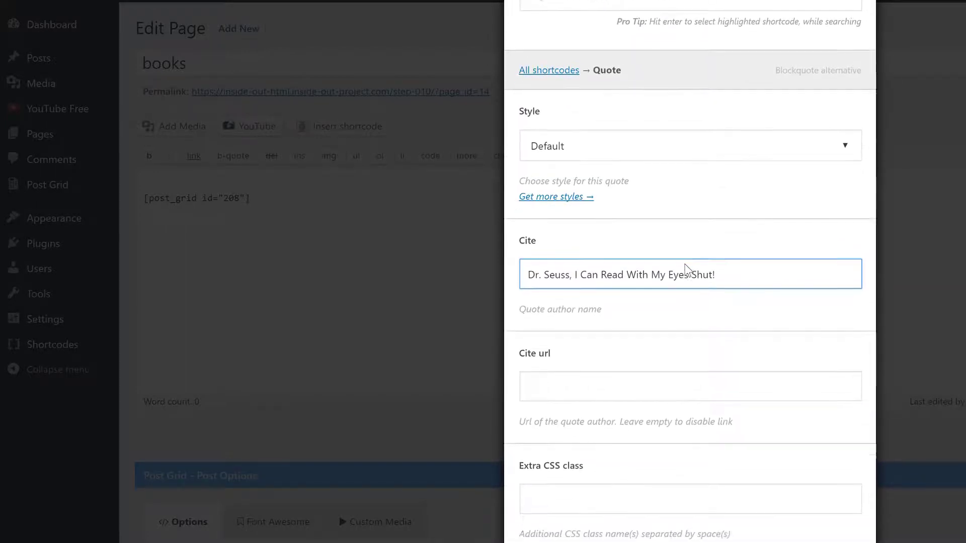
pyautogui.scroll(-2, 687, 270)
pyautogui.scroll(1, 686, 269)
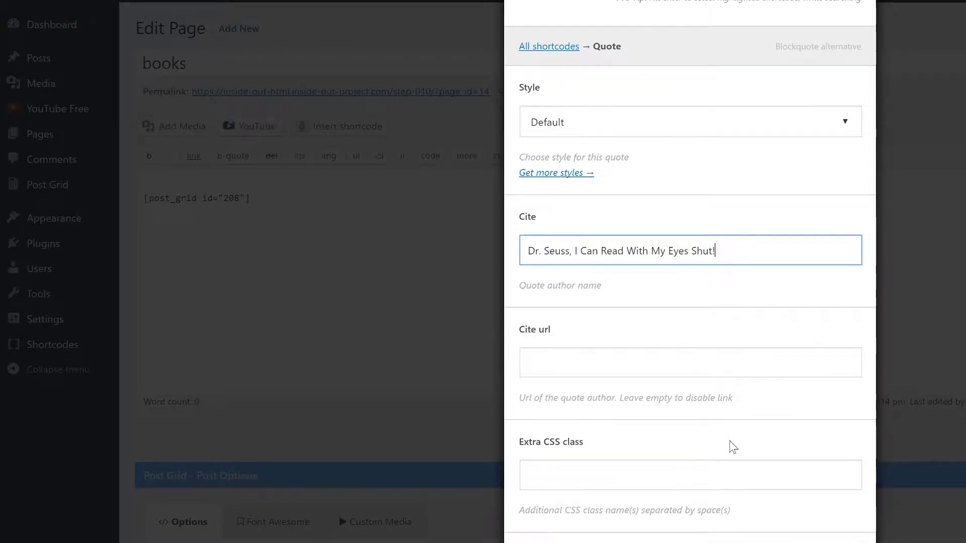
pyautogui.scroll(-1, 789, 419)
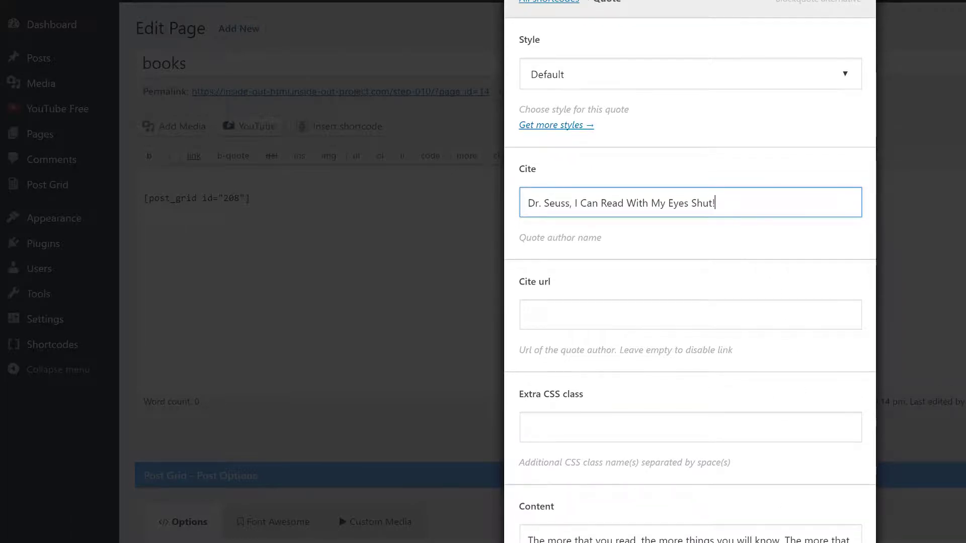
# Insert the finished quote shortcode above the post grid and update the books page
pyautogui.click(767, 526)
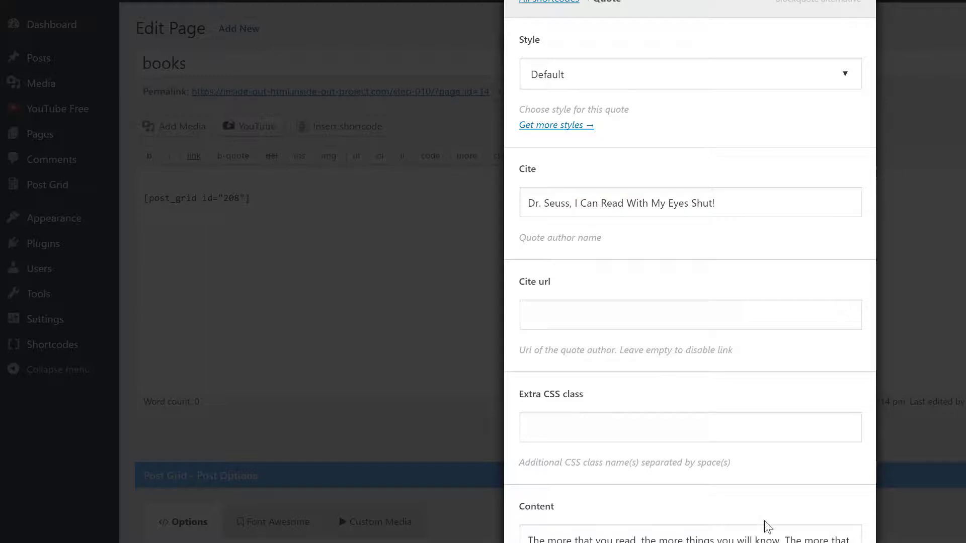
pyautogui.scroll(-3, 762, 513)
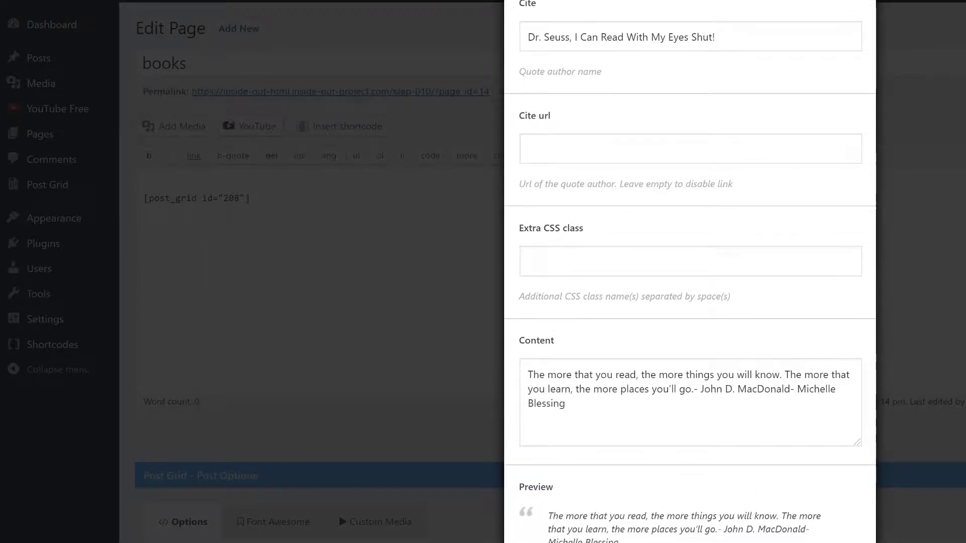
pyautogui.click(554, 541)
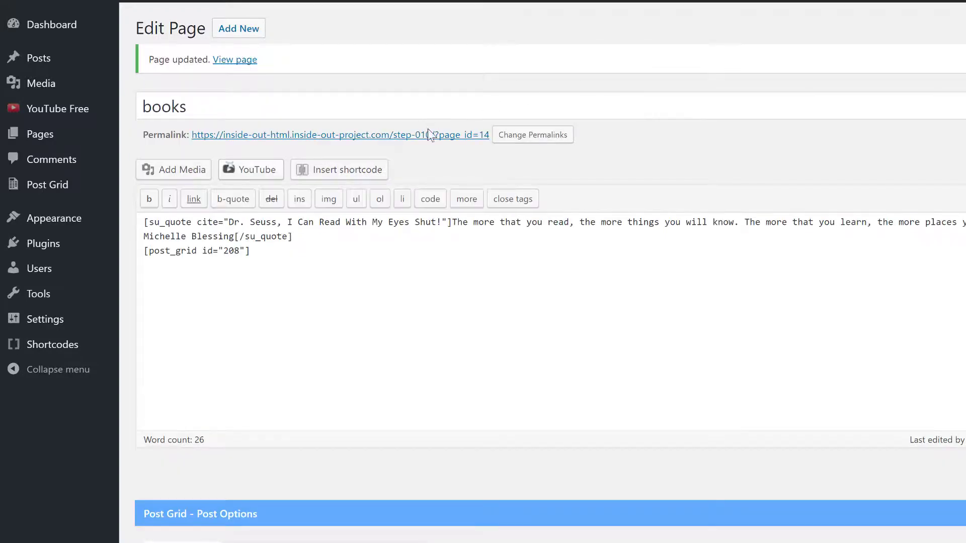
# Inspect the quote's HTML on the live books page to identify the class of its outer container
pyautogui.click(425, 136)
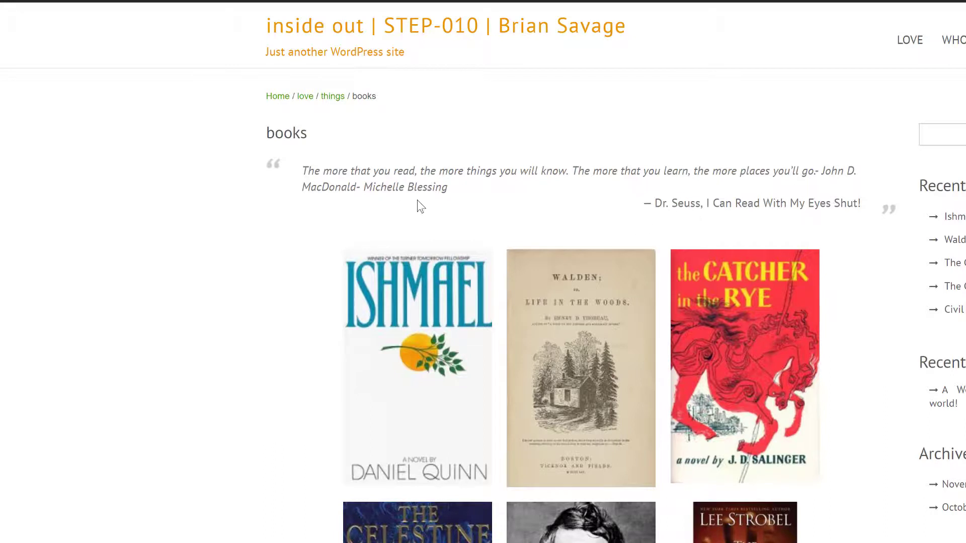
pyautogui.rightClick(547, 171)
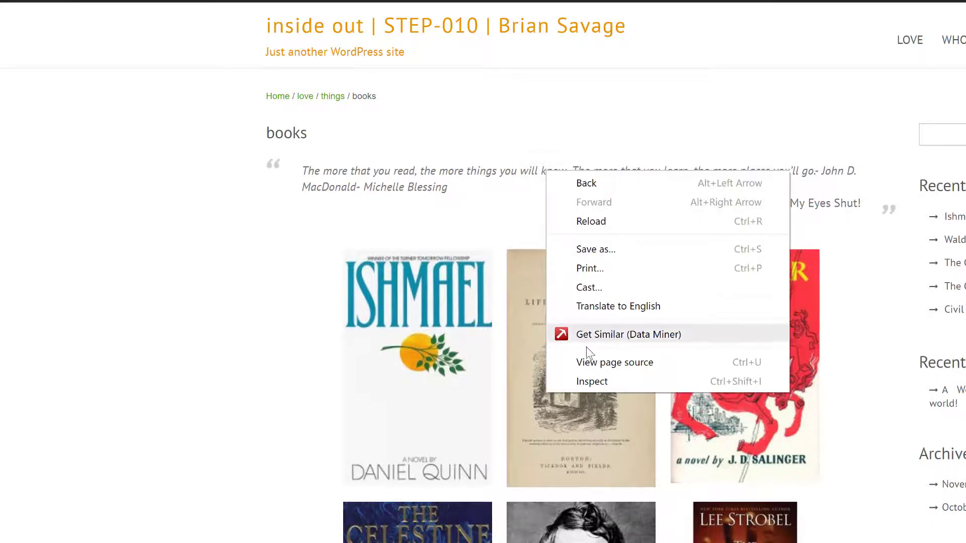
pyautogui.click(590, 381)
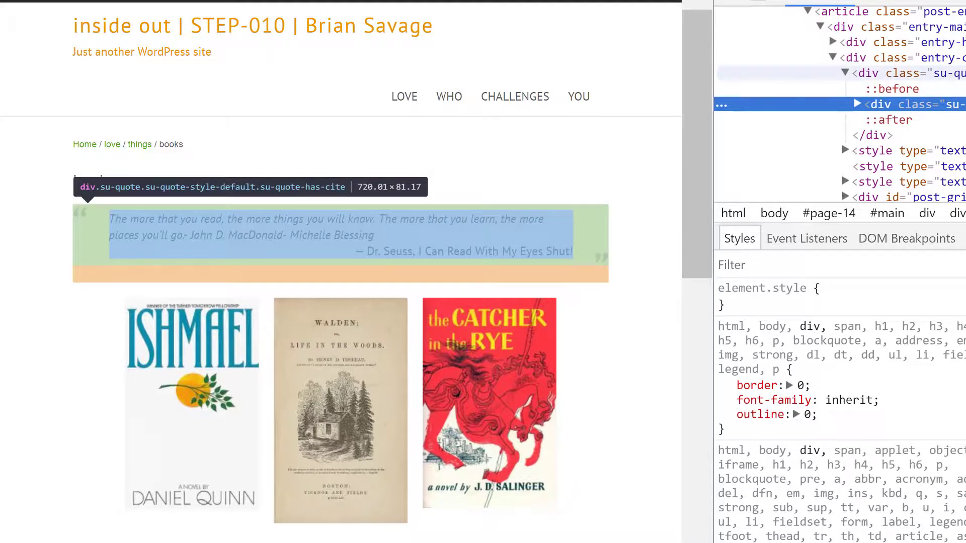
pyautogui.click(905, 73)
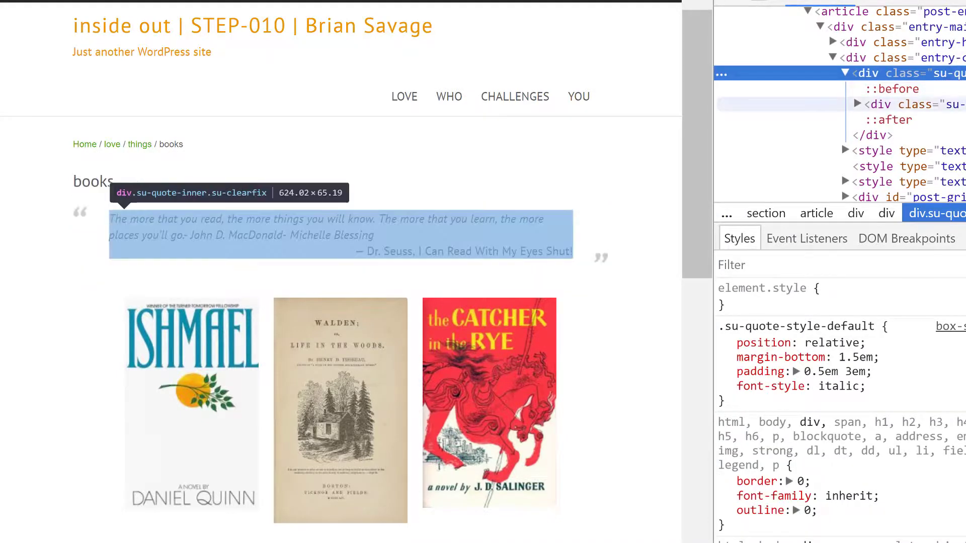
pyautogui.click(906, 104)
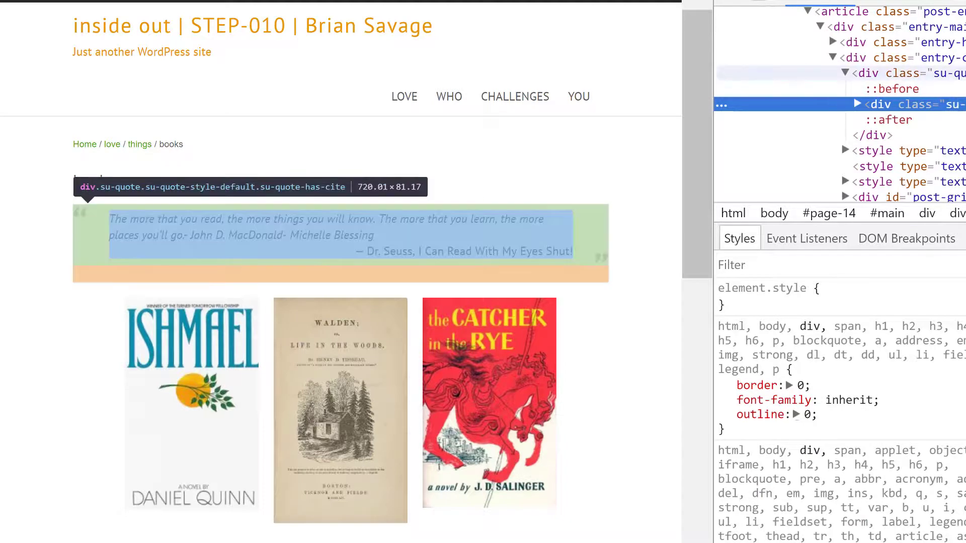
pyautogui.click(906, 73)
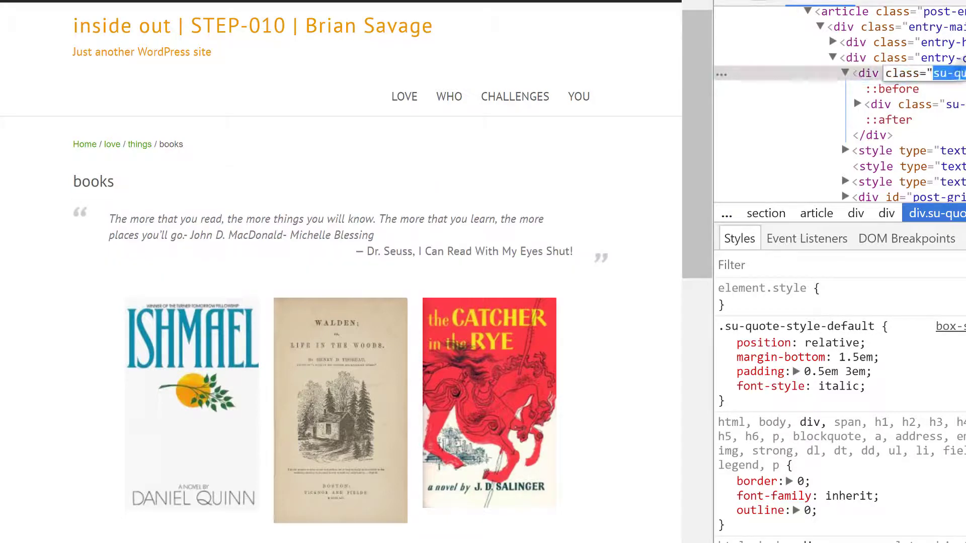
pyautogui.doubleClick(939, 75)
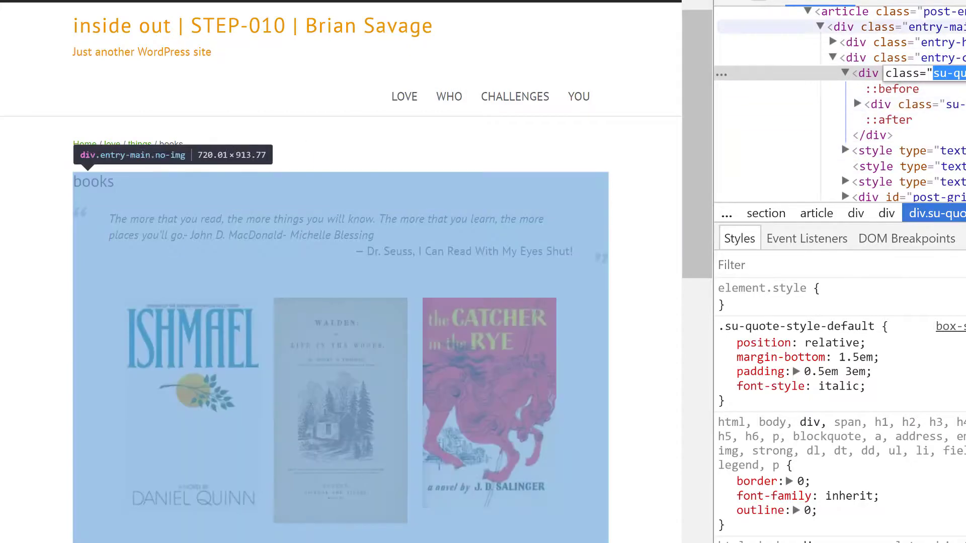
pyautogui.press('F12')
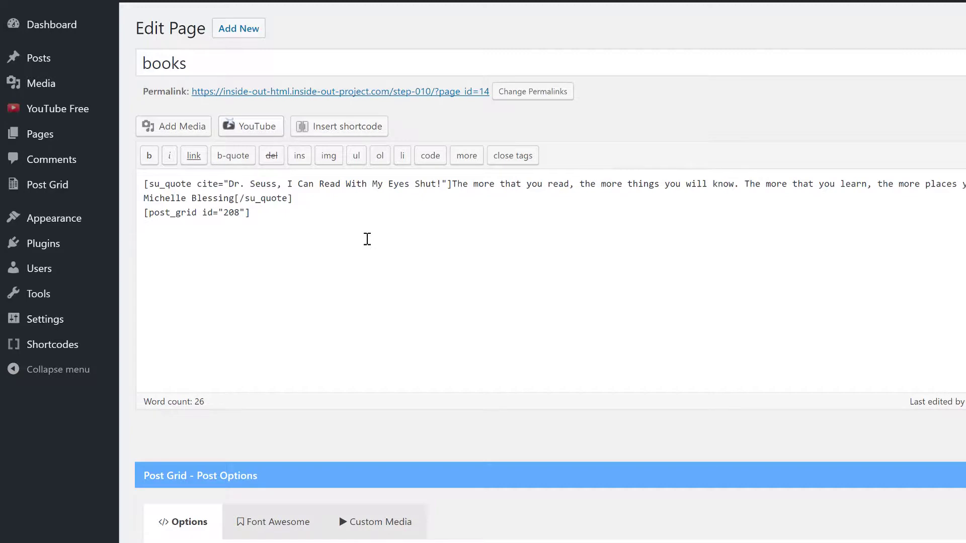
# Add a style block with a .su-quote selector below the post grid shortcode in the books page content
pyautogui.write('<style')
pyautogui.write('>')
pyautogui.write('</sty')
pyautogui.write('le>')
pyautogui.write('.')
pyautogui.write('su-quote')
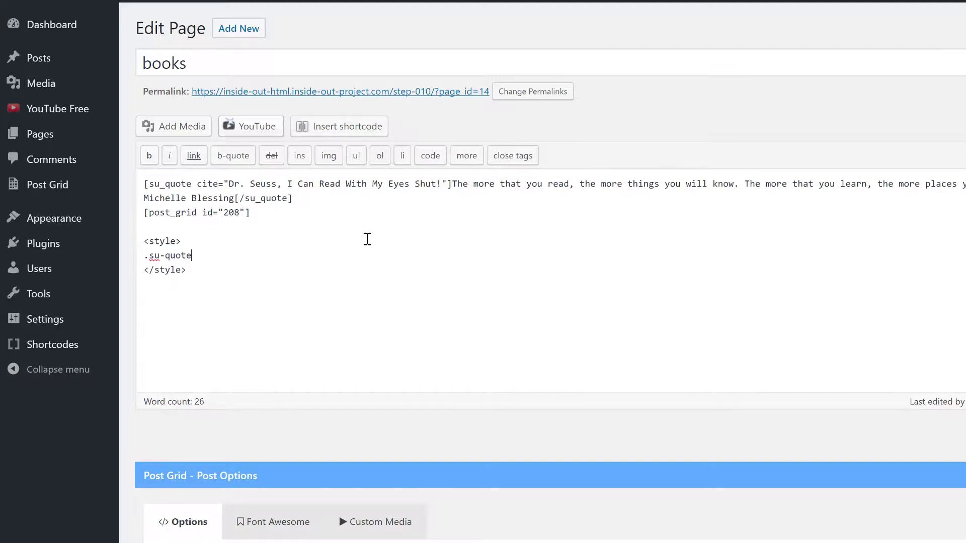
# Give the .su-quote rule width:70% and margin:auto auto, and view the updated books page live
pyautogui.write('{}')
pyautogui.write('width')
pyautogui.write(':')
pyautogui.write('70')
pyautogui.write('%')
pyautogui.write(';')
pyautogui.write(' marg')
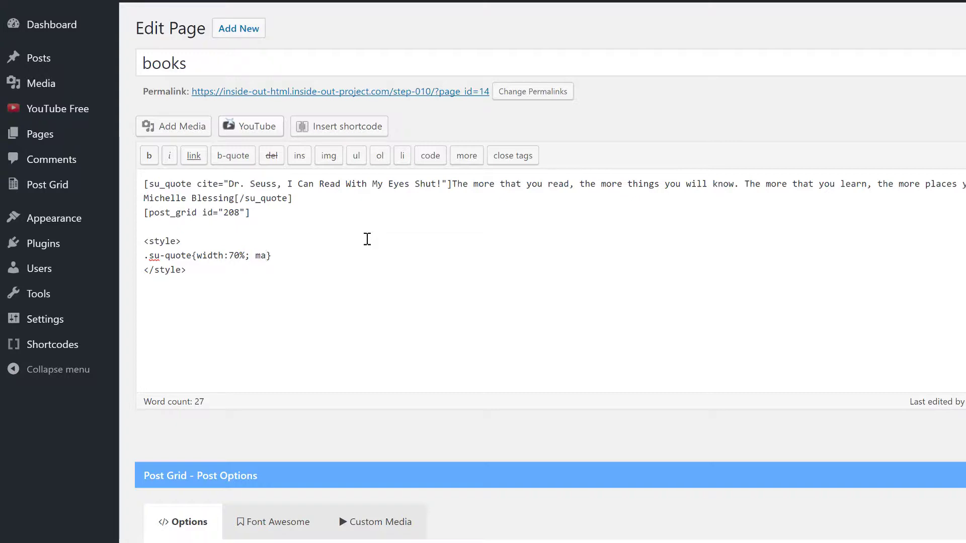
pyautogui.write('in:')
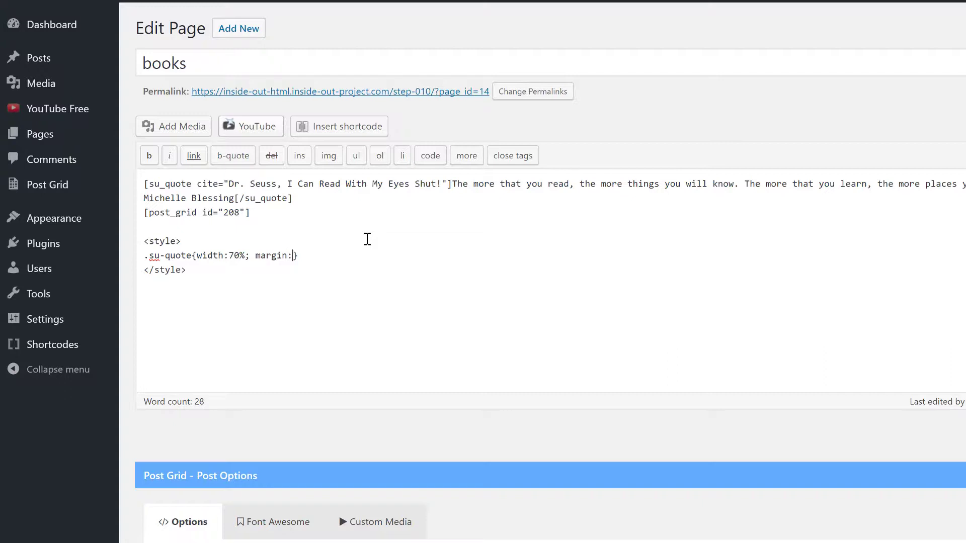
pyautogui.write('auto auto;')
pyautogui.click(353, 255)
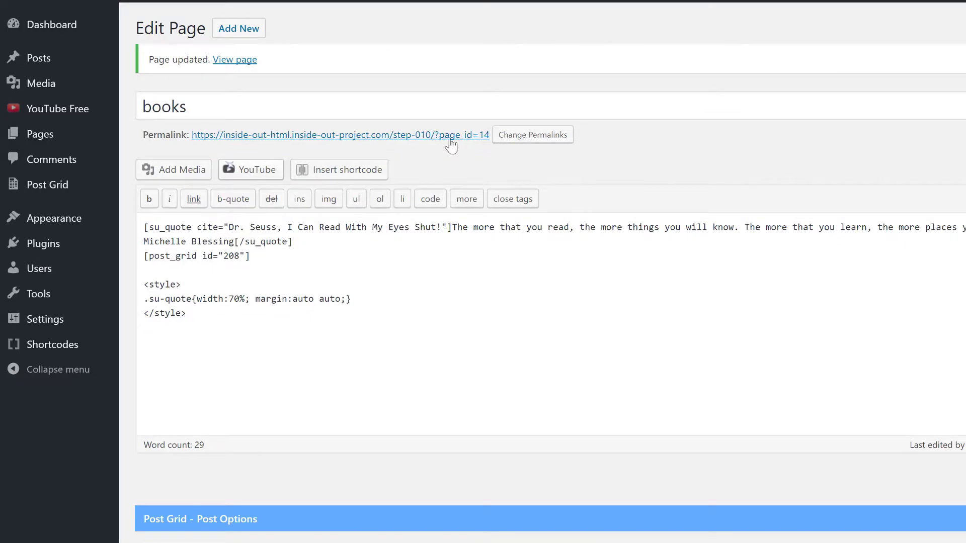
pyautogui.click(450, 136)
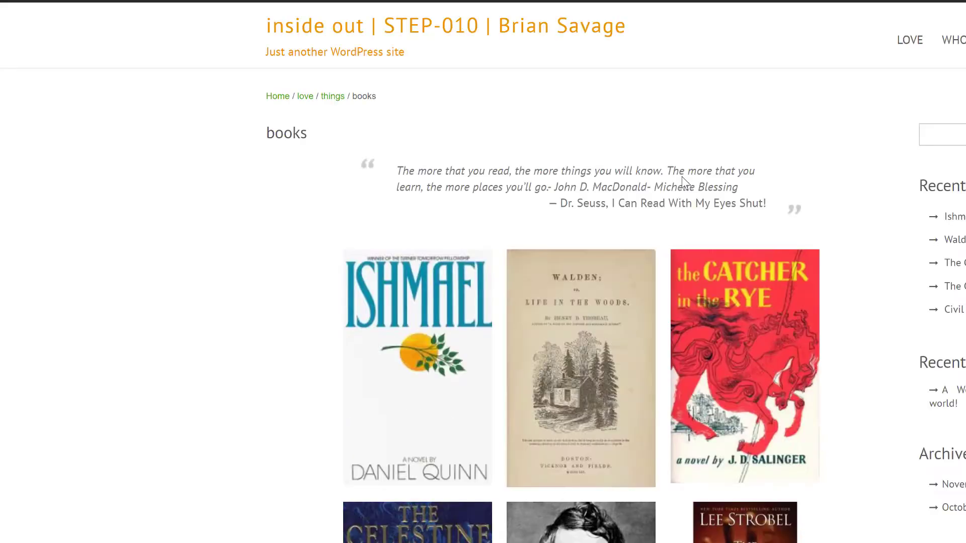